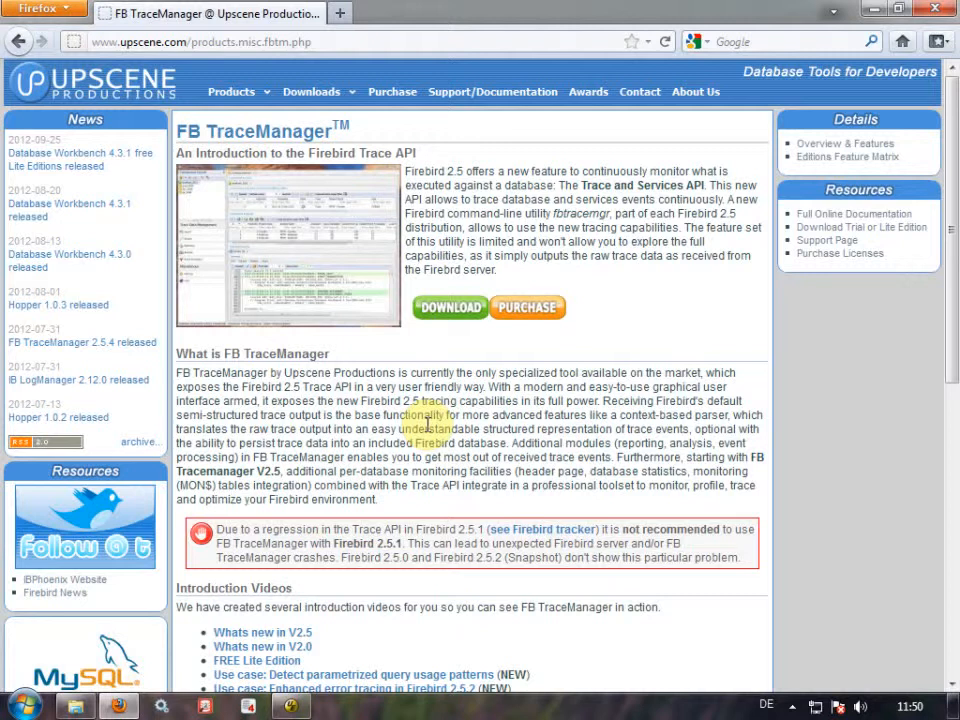
Leave the FB TraceManager page in Firefox and bring up firebird.conf in UltraEdit.
left_click(296, 707)
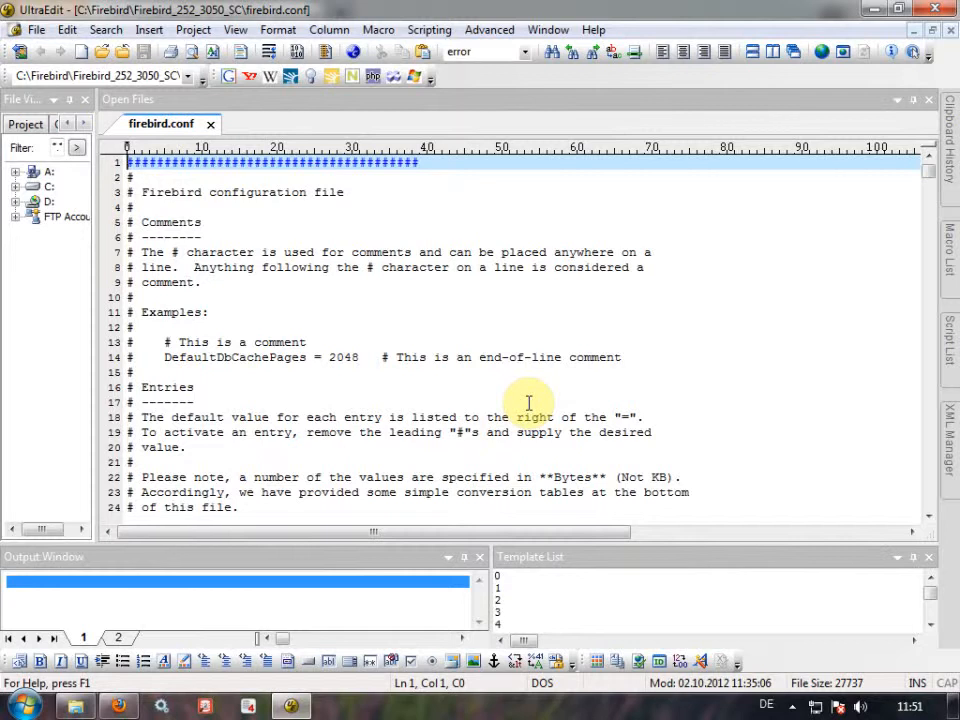
Find 'audit' and uncomment line 196's AuditTraceConfigFile = fbtrace_auditlogonoff.conf, then save firebird.conf.
key("ctrl+f")
type("audit")
key("Return")
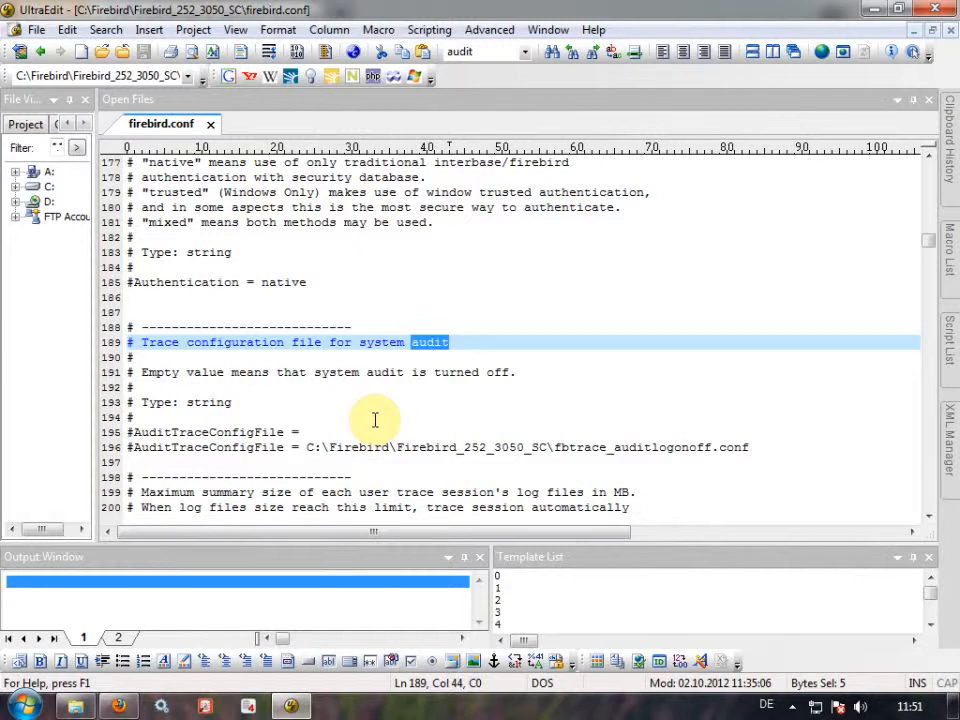
left_click_drag(287, 432, 135, 432)
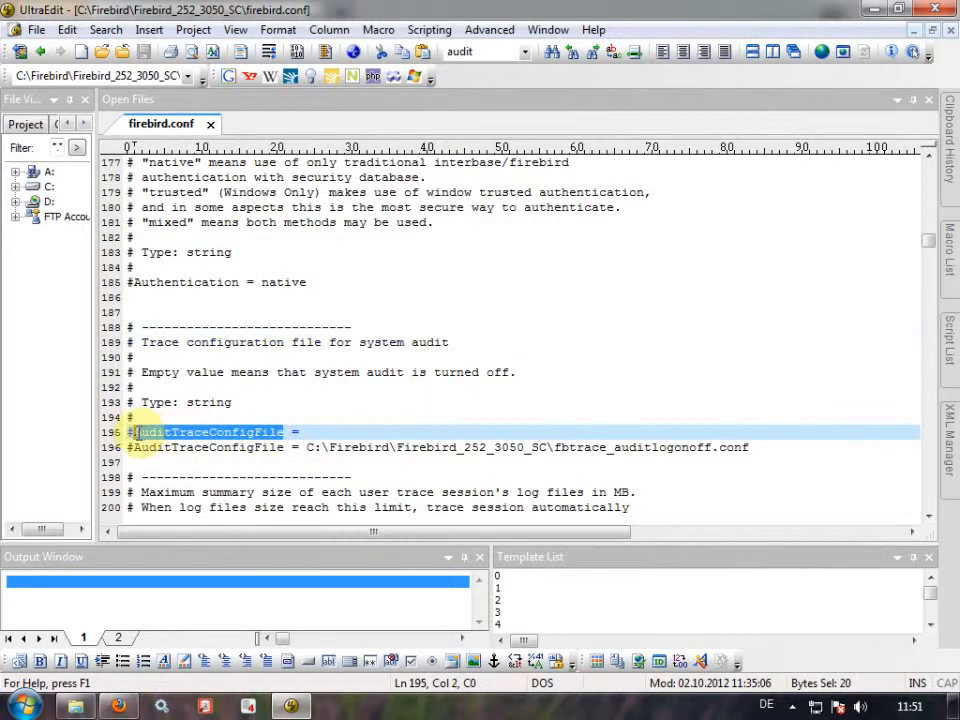
left_click(248, 447)
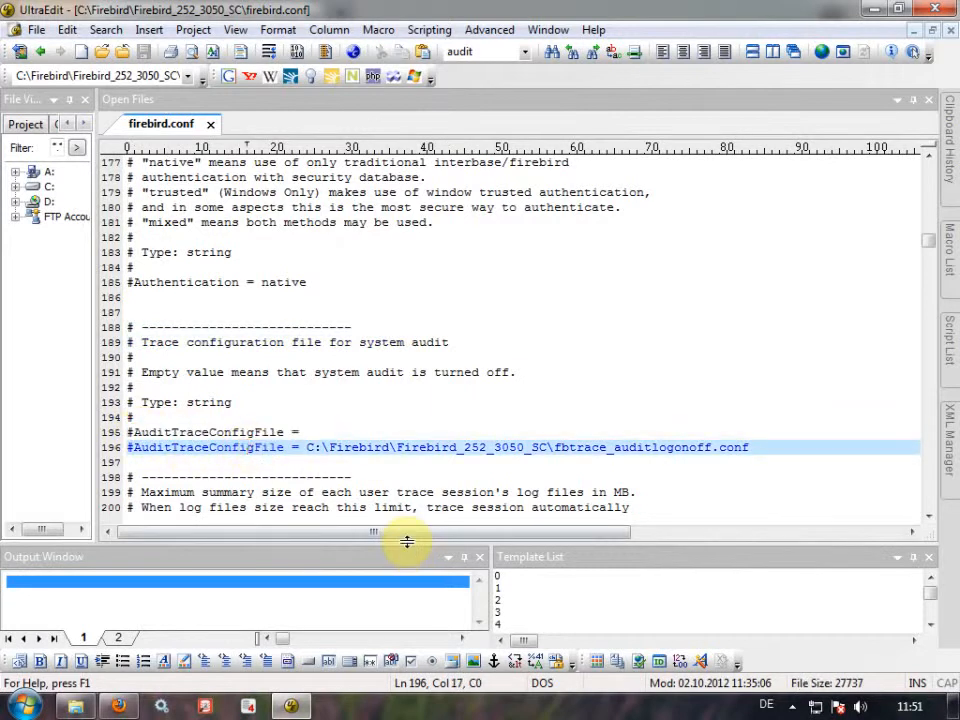
key("Home")
key("Delete")
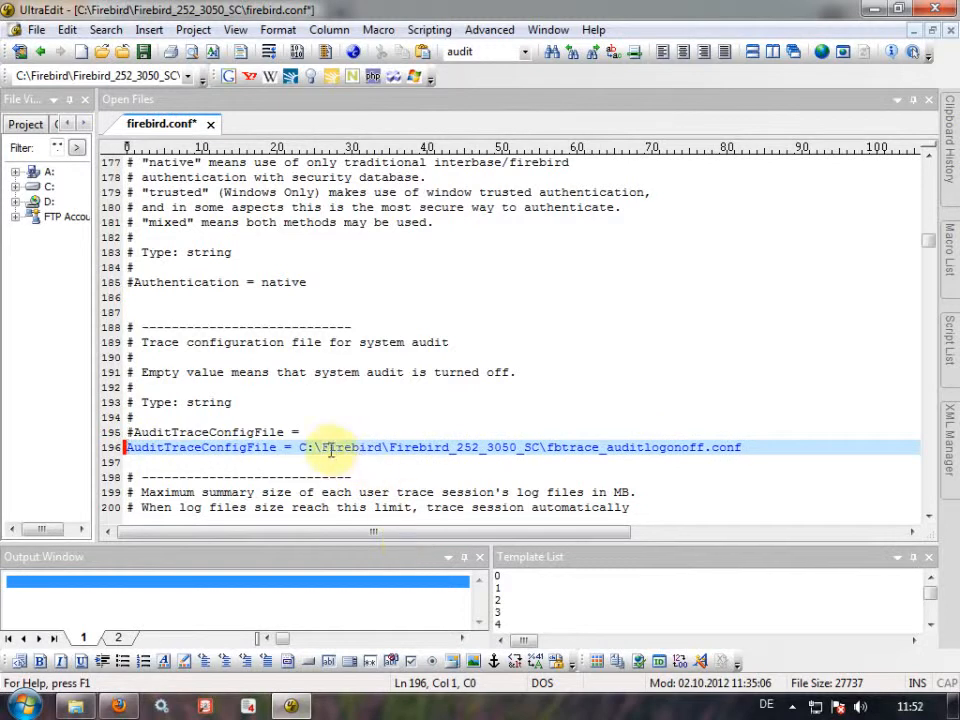
left_click_drag(299, 447, 739, 446)
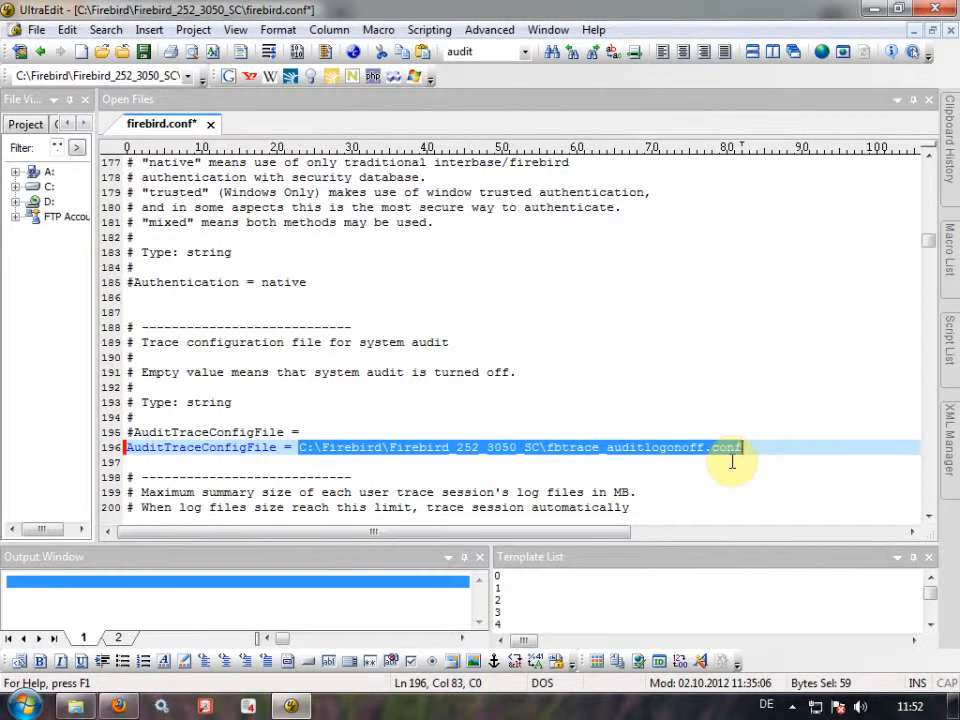
key("ctrl+s")
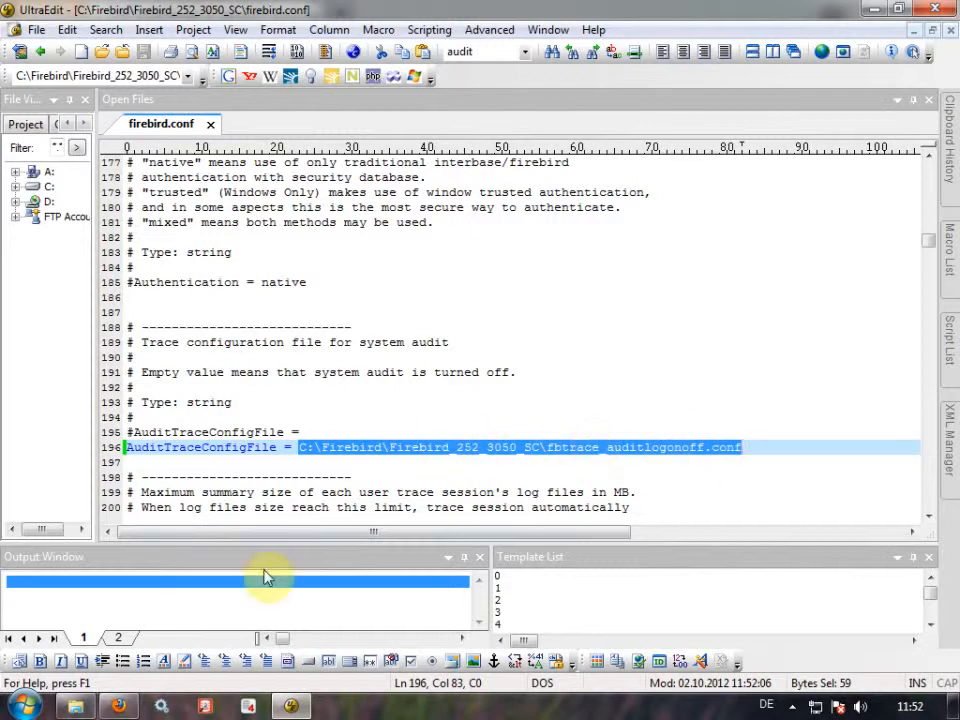
Open fbtrace_auditlogonoff.conf in UltraEdit and review its %tourism% section and auditlogonoff.trc log path.
left_click(75, 706)
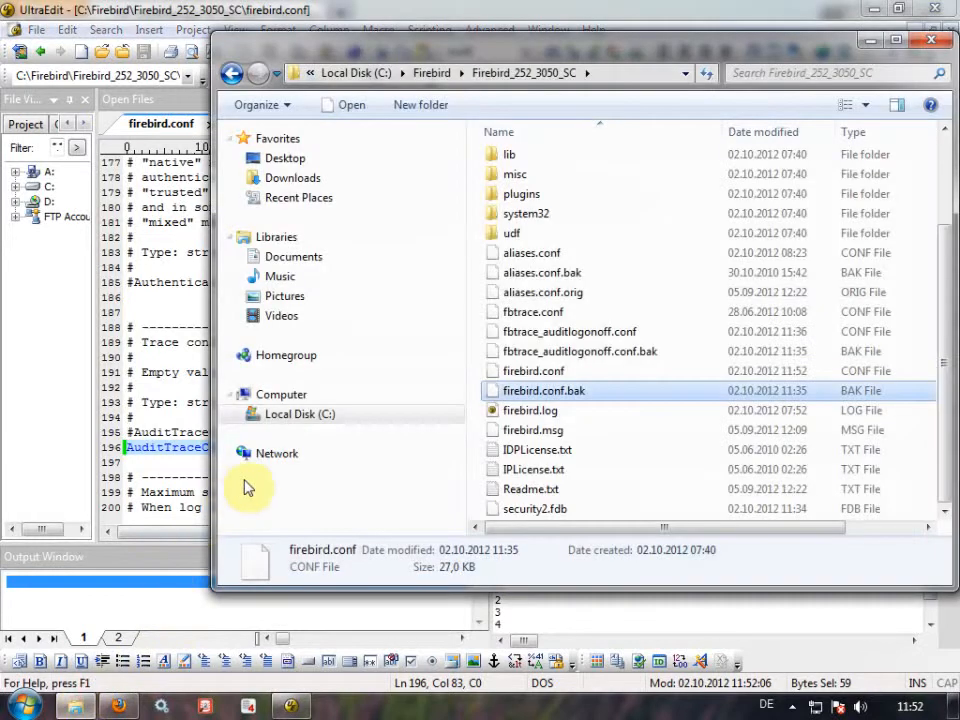
right_click(555, 333)
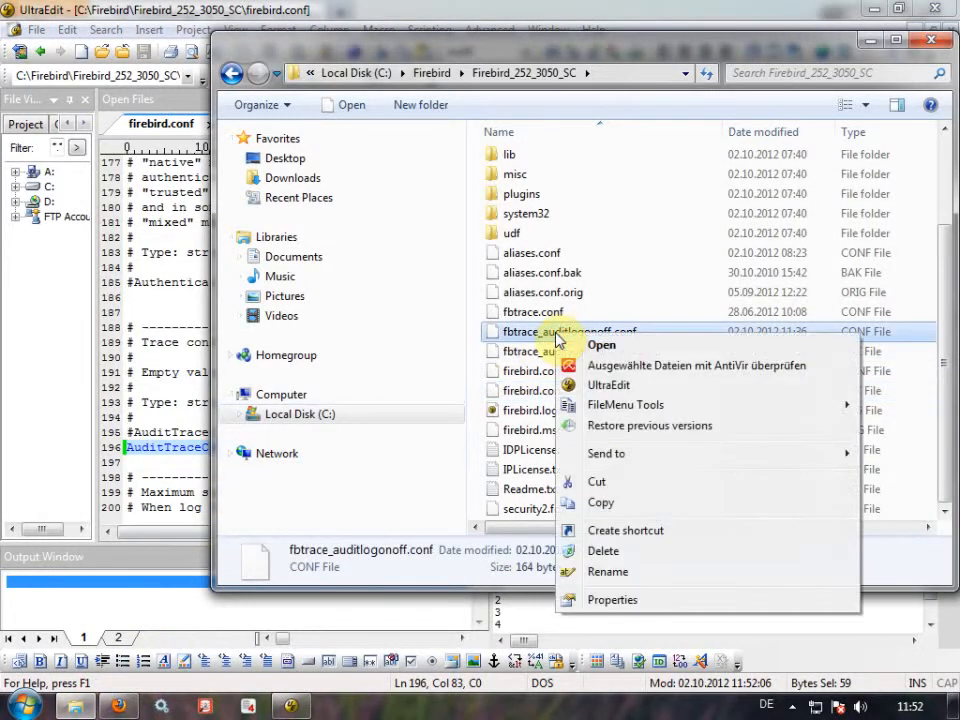
left_click(590, 383)
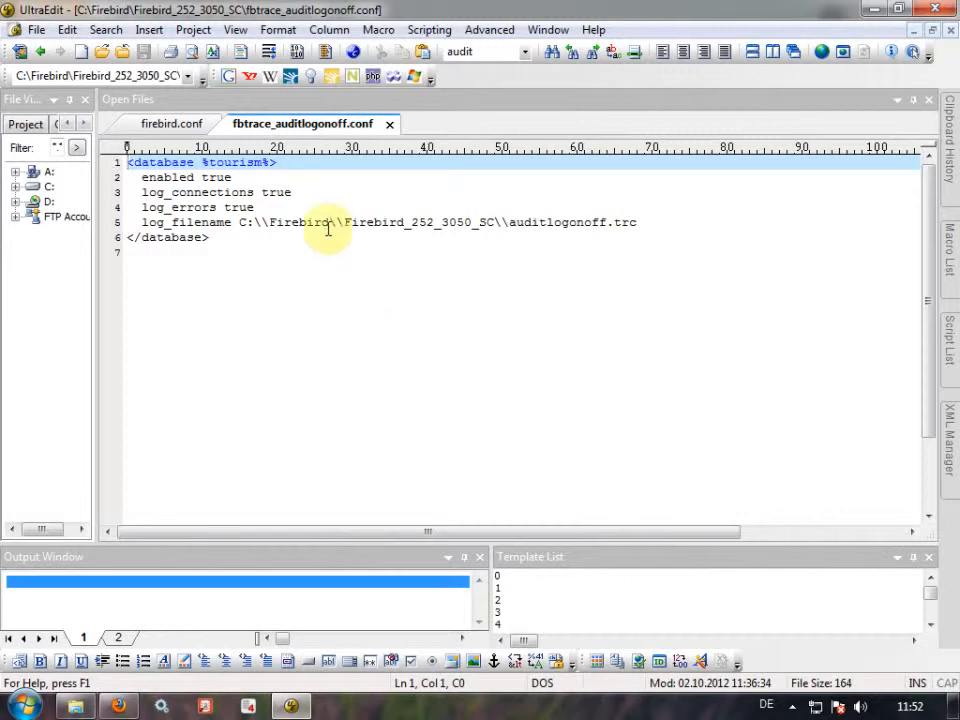
left_click_drag(202, 162, 270, 162)
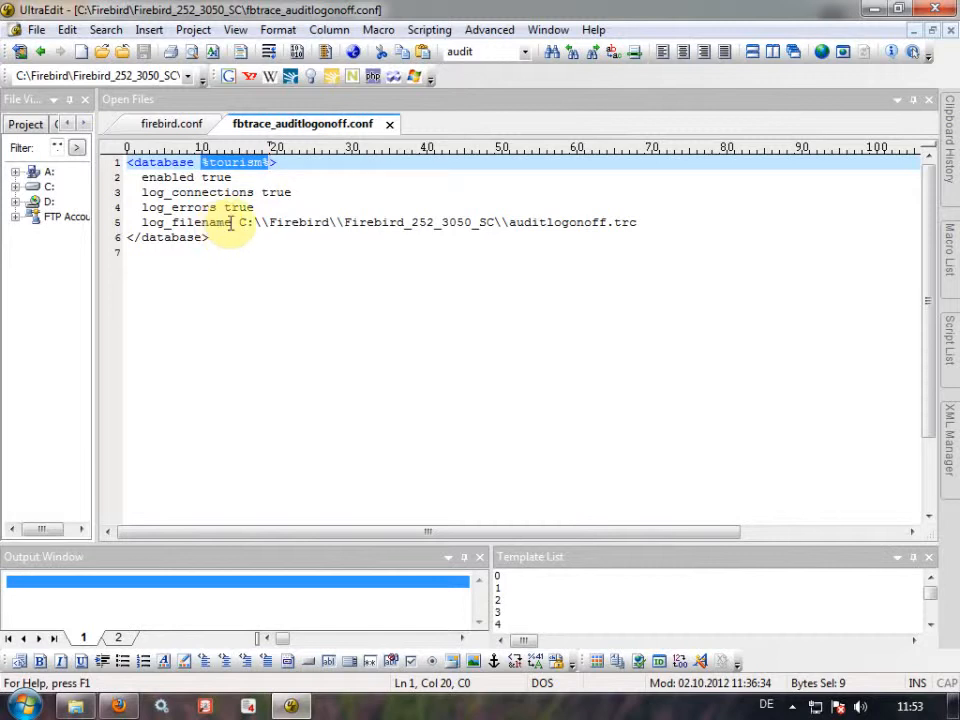
mouse_move(226, 225)
left_mouse_down()
mouse_move(141, 223)
mouse_move(240, 224)
left_mouse_up()
left_click(240, 224)
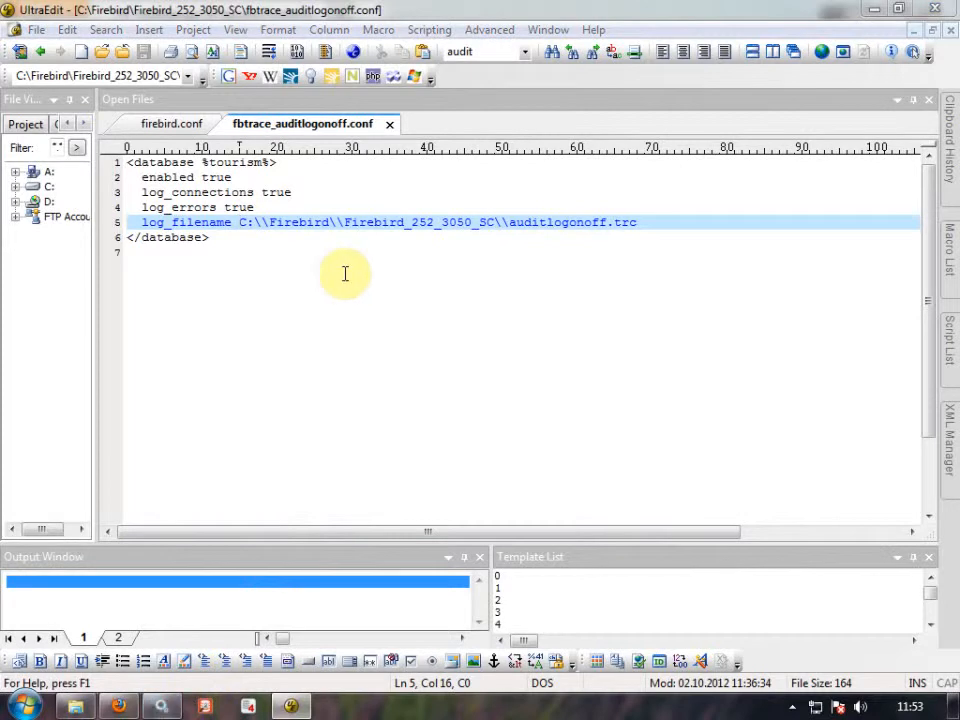
Locate the Firebird Server x64_252_3050_SC service in Services and confirm it is Started.
left_click(456, 397)
scroll(480, 398, "down", 10)
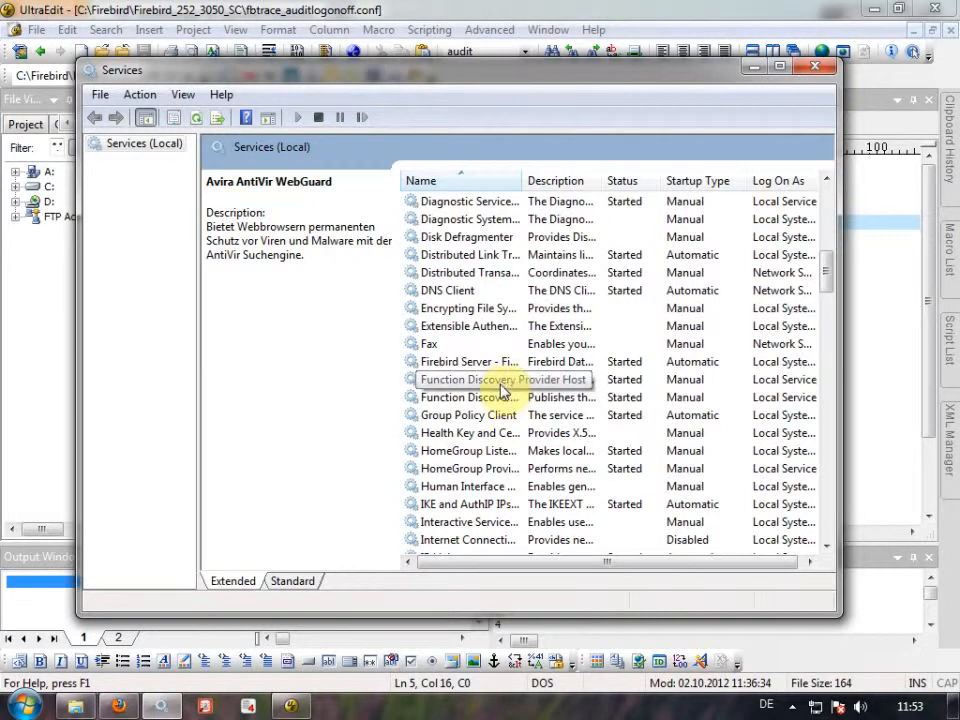
left_click(488, 363)
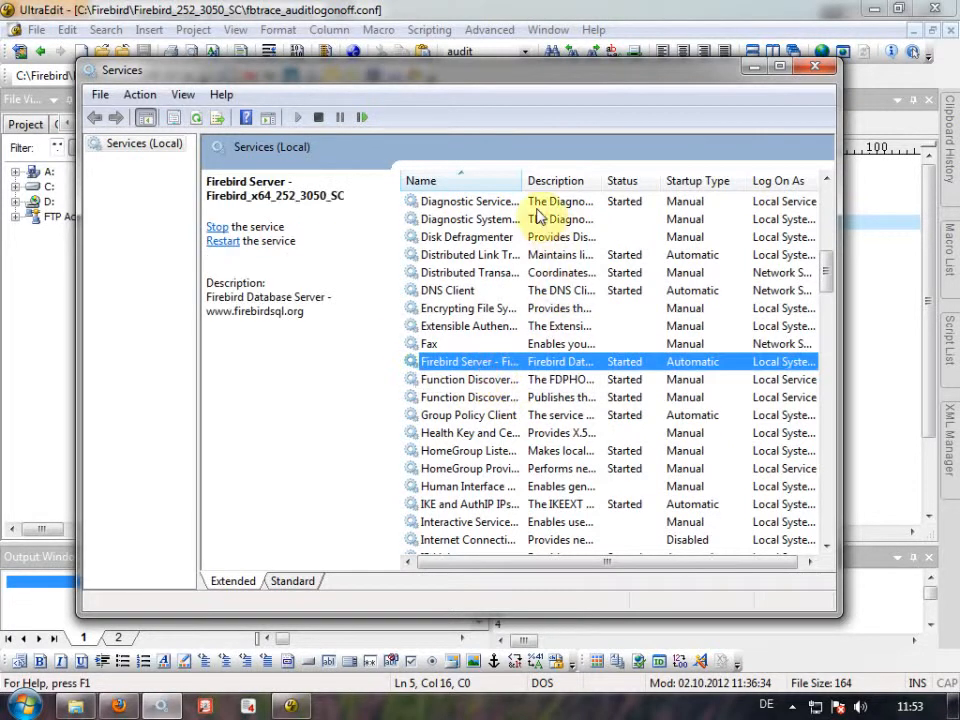
left_click_drag(523, 181, 637, 182)
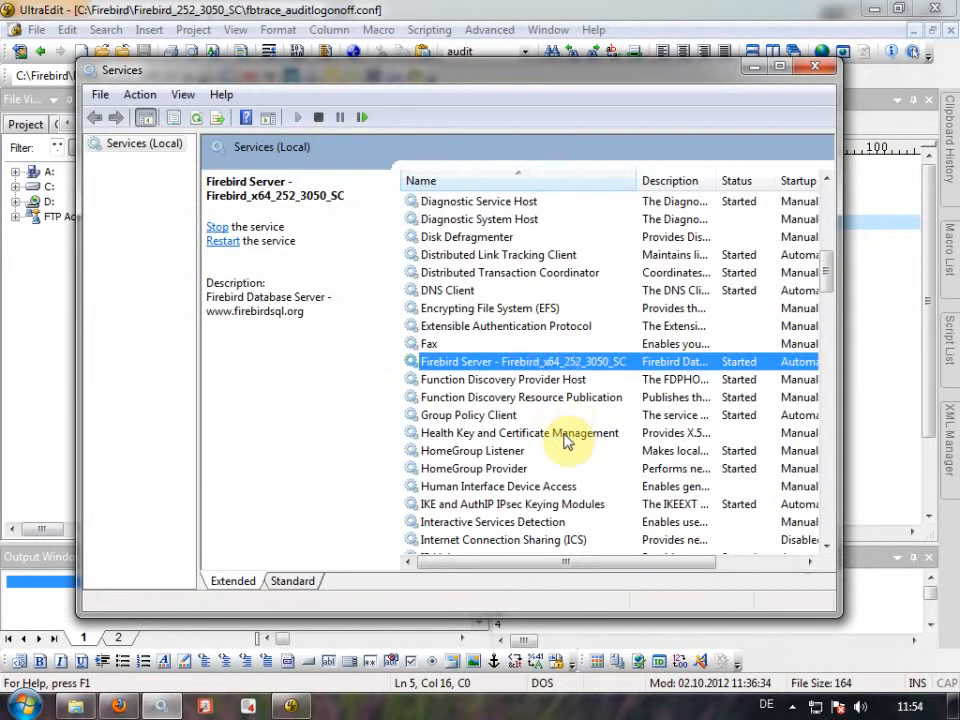
Connect to tourism with the 'fsql - tourism' desktop shortcut and confirm auditlogonoff.trc gets created.
left_click(754, 66)
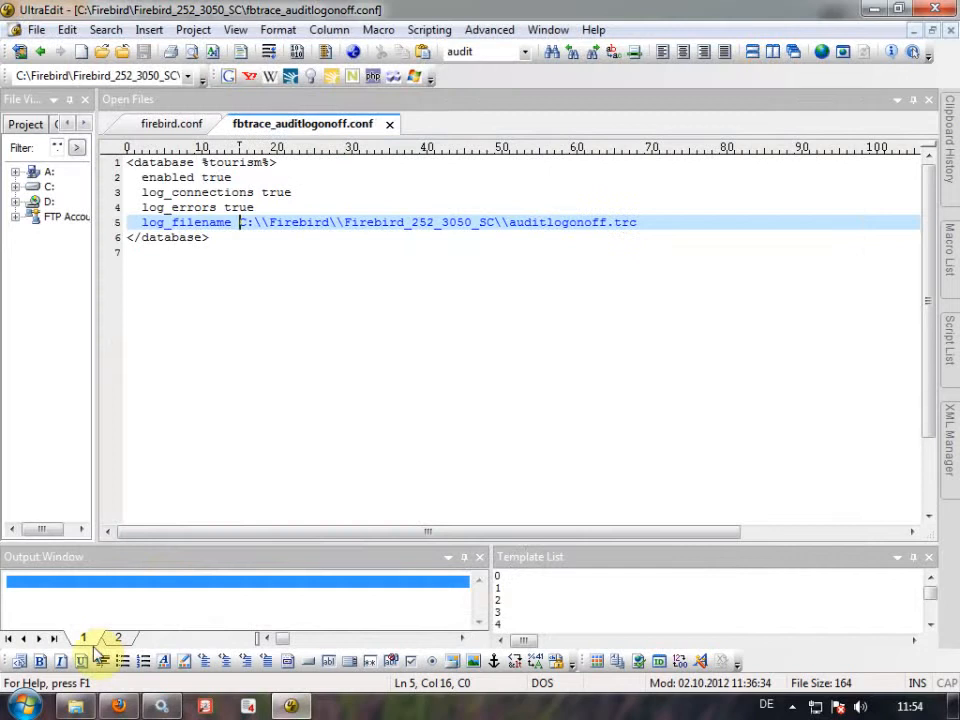
left_click(74, 706)
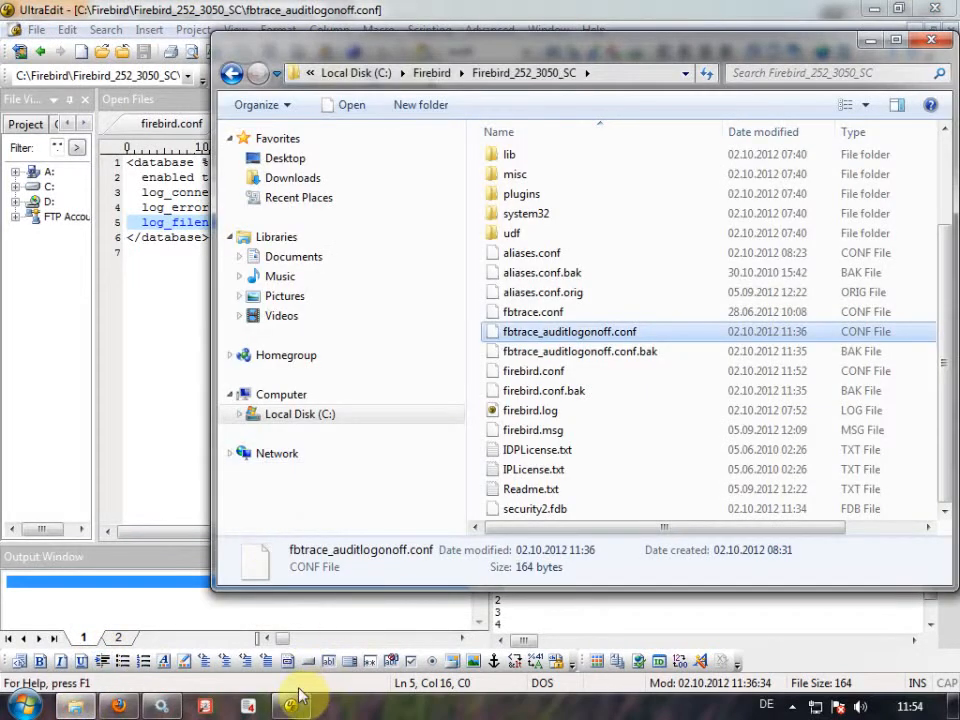
left_click(955, 708)
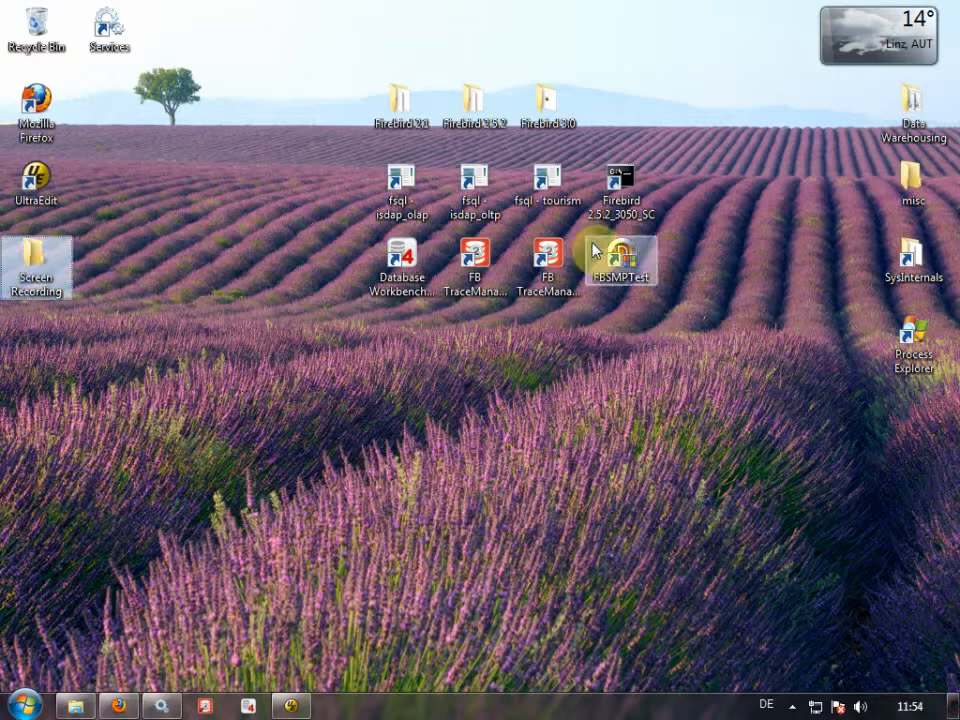
double_click(543, 185)
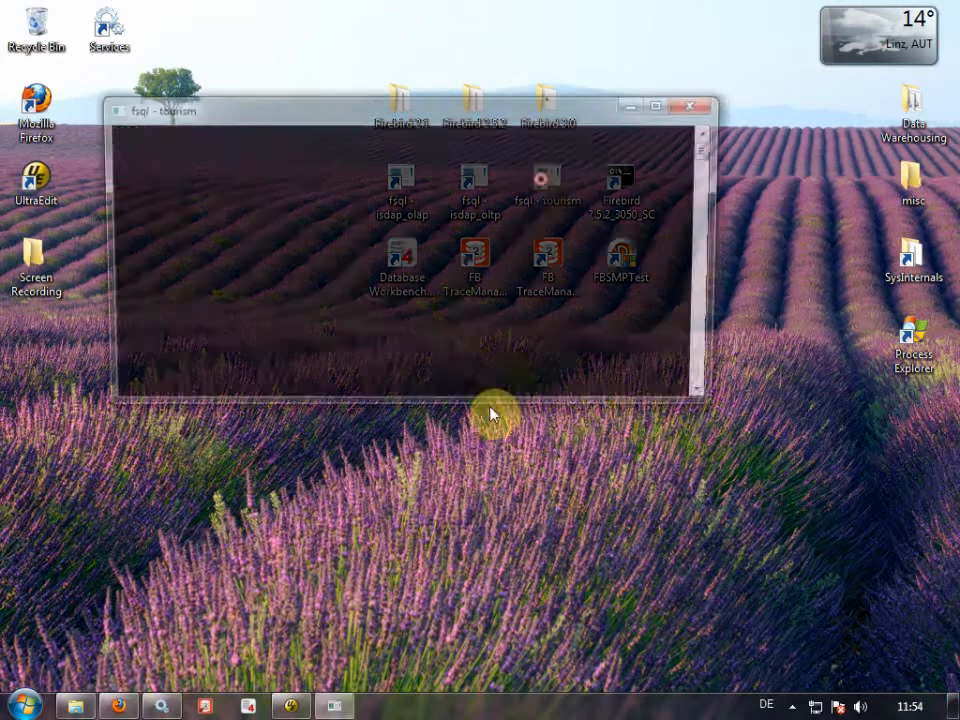
left_click_drag(428, 114, 453, 260)
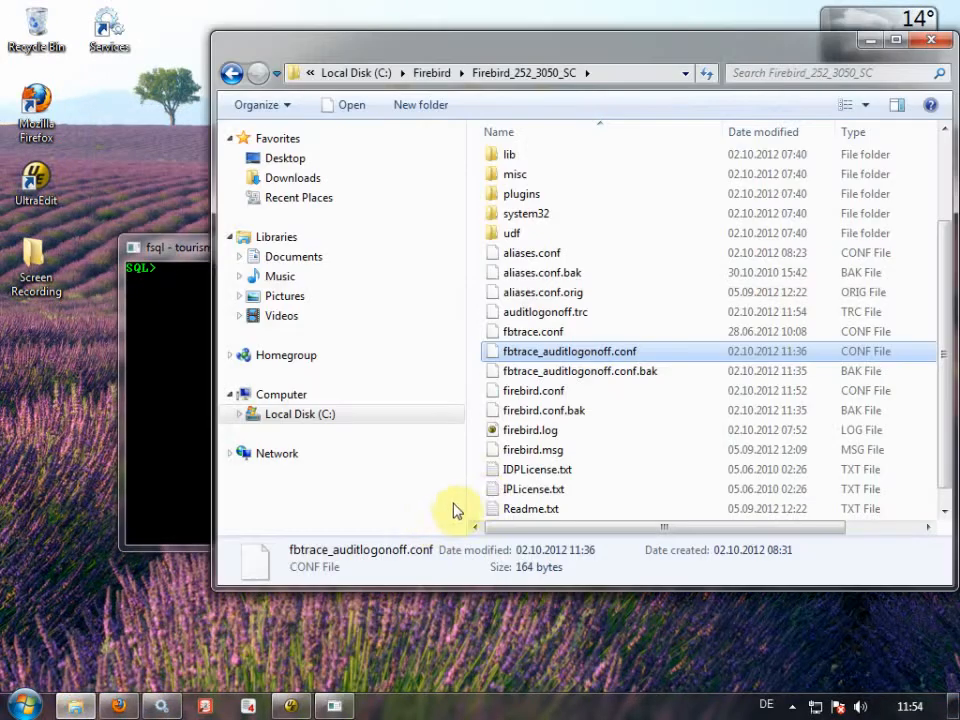
left_click(569, 313)
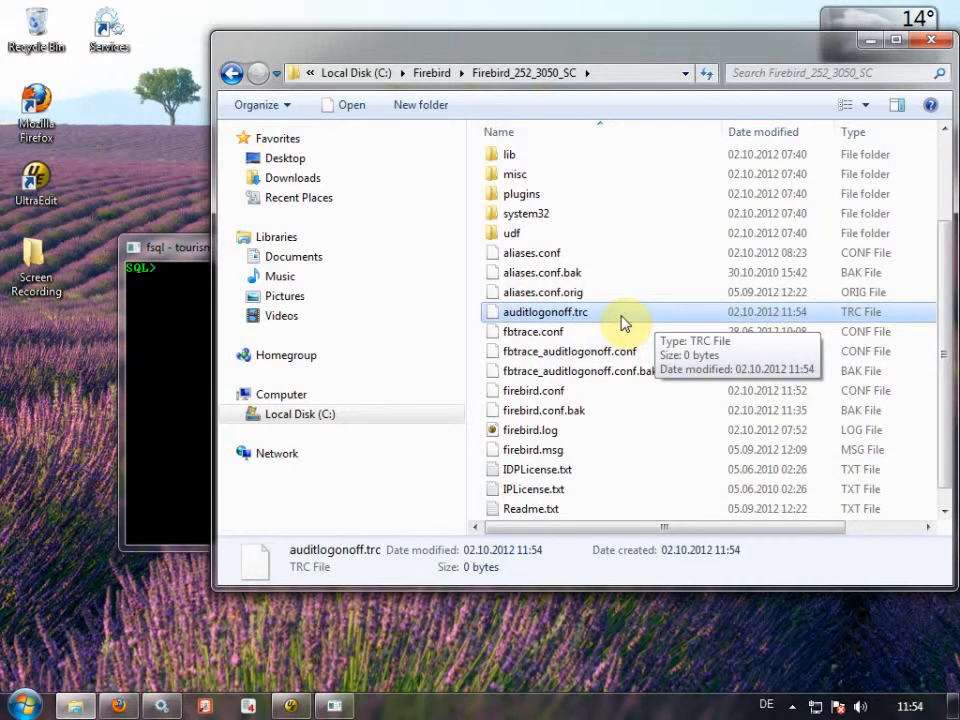
left_click(291, 705)
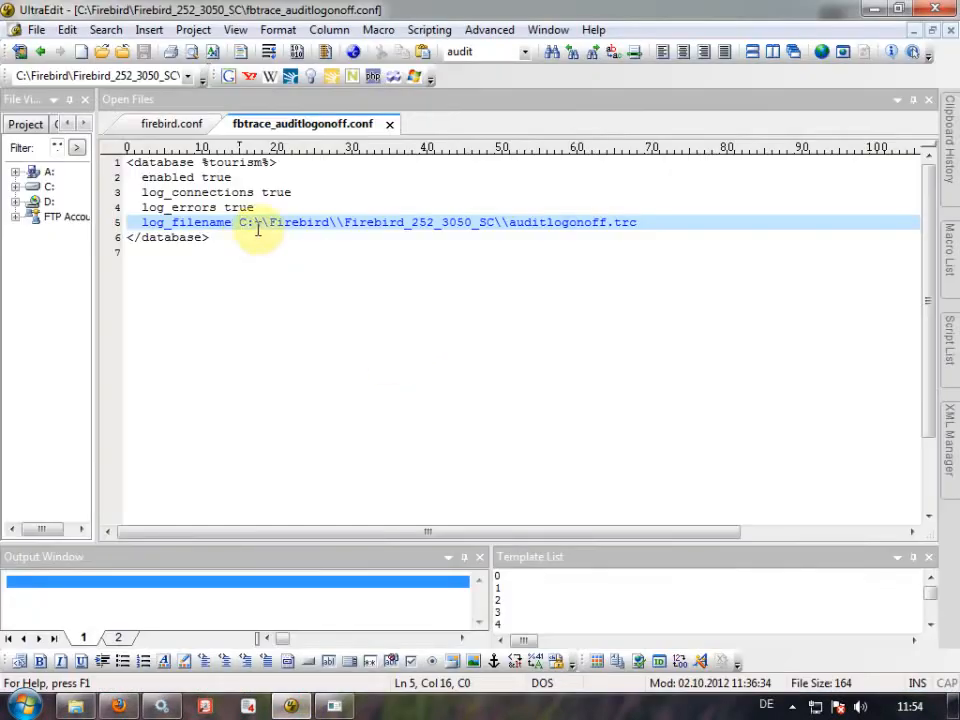
Open auditlogonoff.trc from the Firebird folder in UltraEdit alongside the fsql console.
left_click_drag(232, 222, 150, 221)
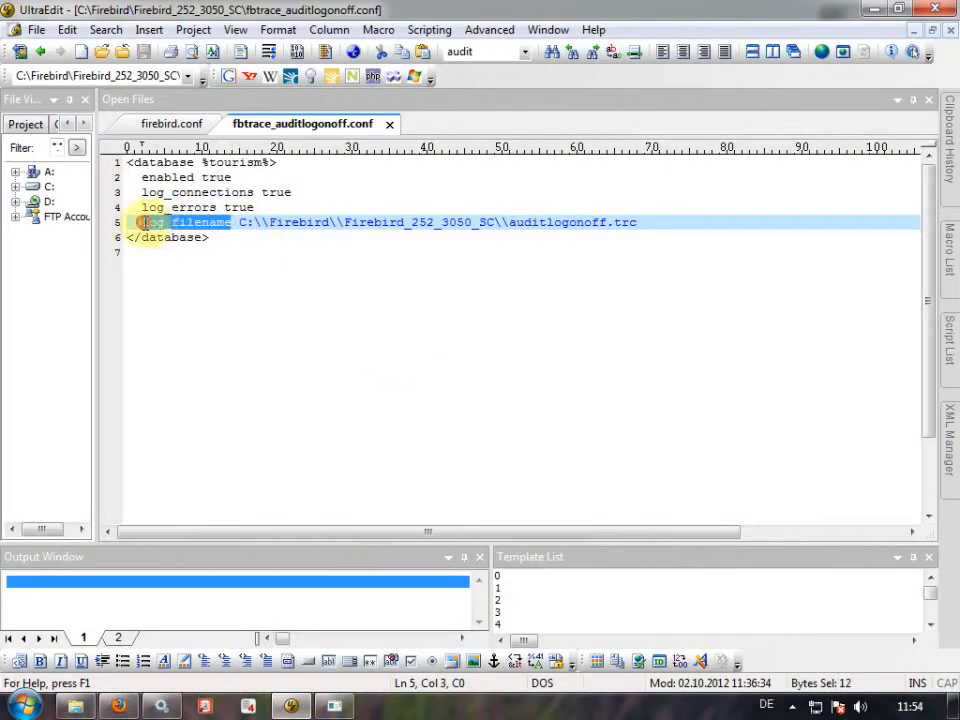
key("alt+Tab")
right_click(530, 323)
left_click(575, 367)
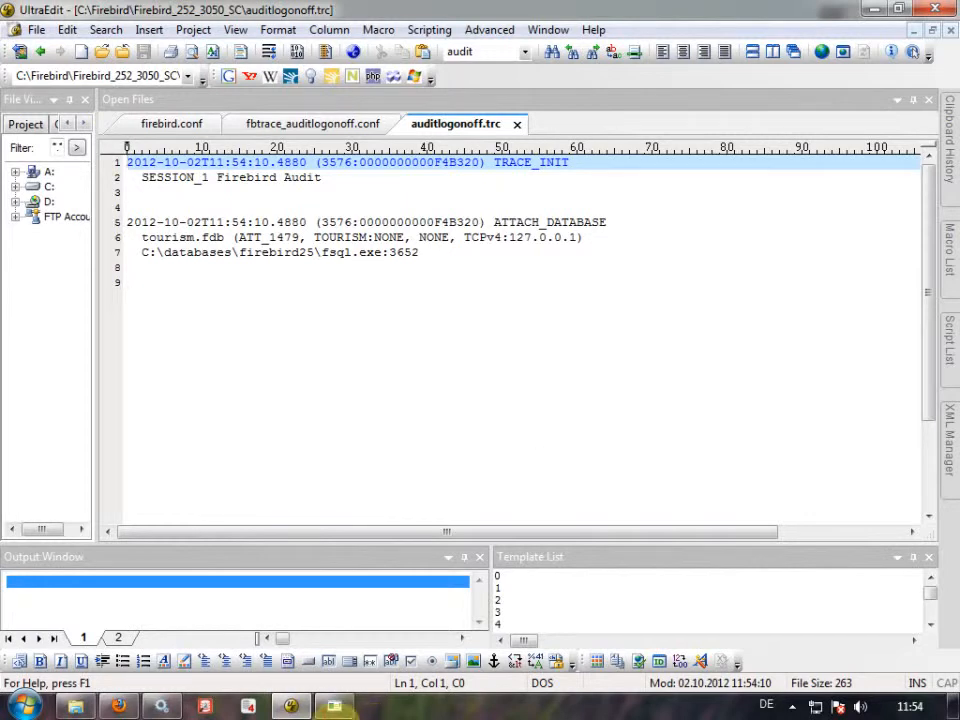
key("alt+Tab")
left_click_drag(538, 259, 645, 310)
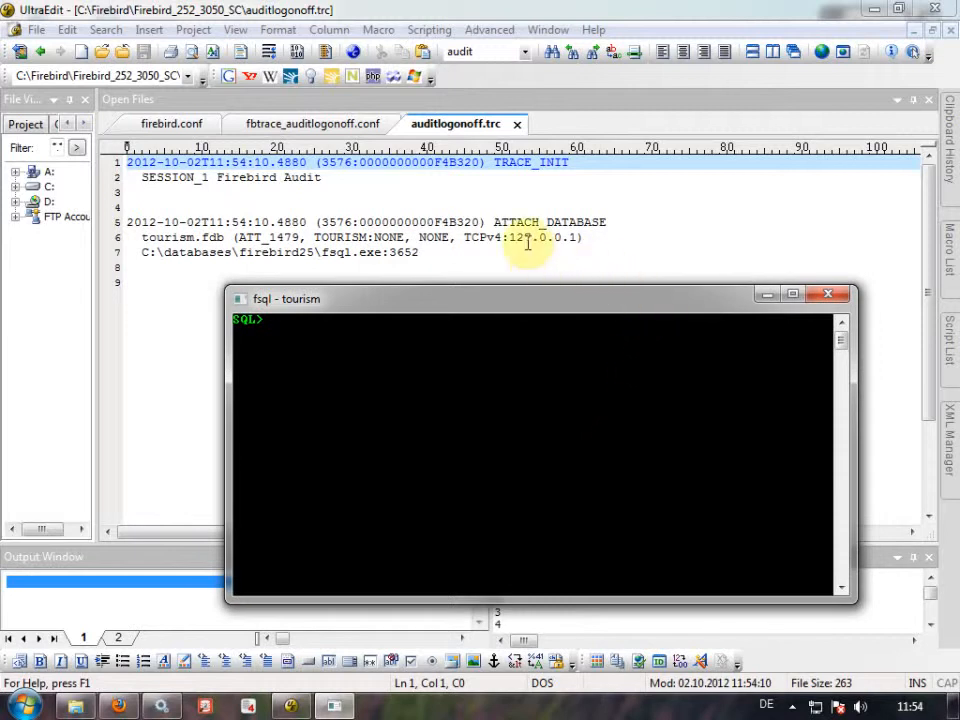
Inspect the ATTACH_DATABASE entry: tourism.fdb, user TOURISM, TCPv4:127.0.0.1 and the fsql.exe client path.
left_click(497, 222)
left_click_drag(497, 222, 613, 222)
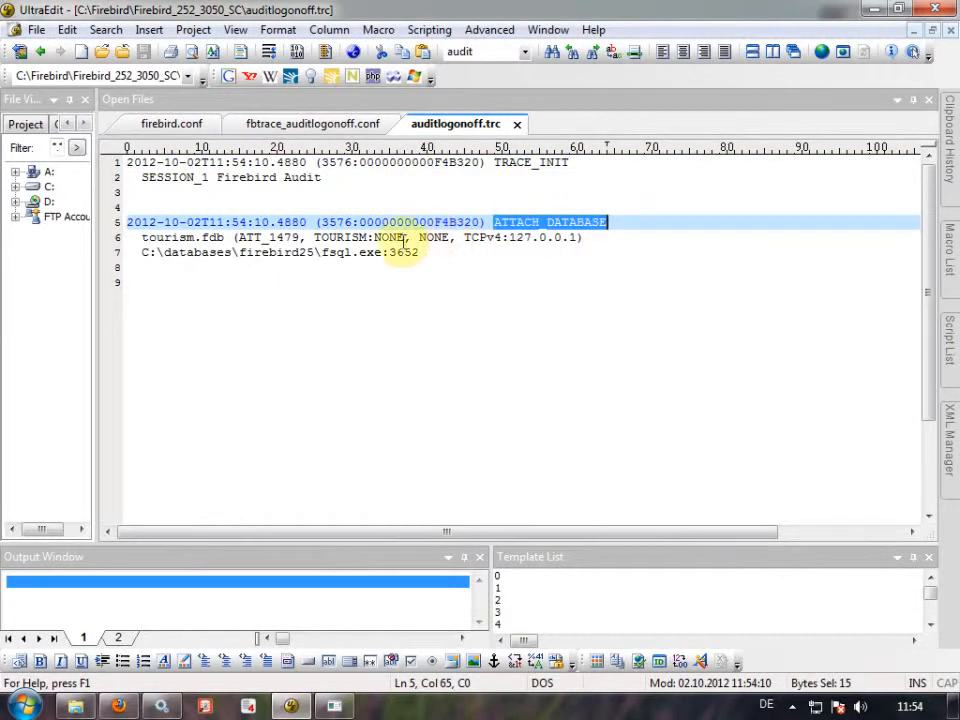
left_click_drag(222, 237, 141, 238)
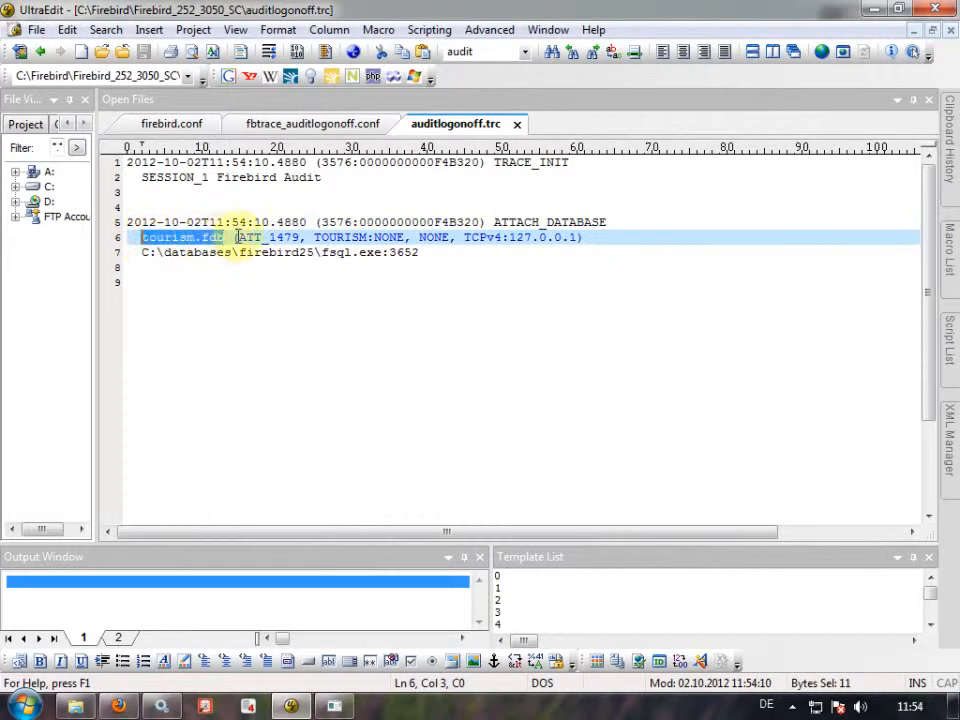
double_click(349, 237)
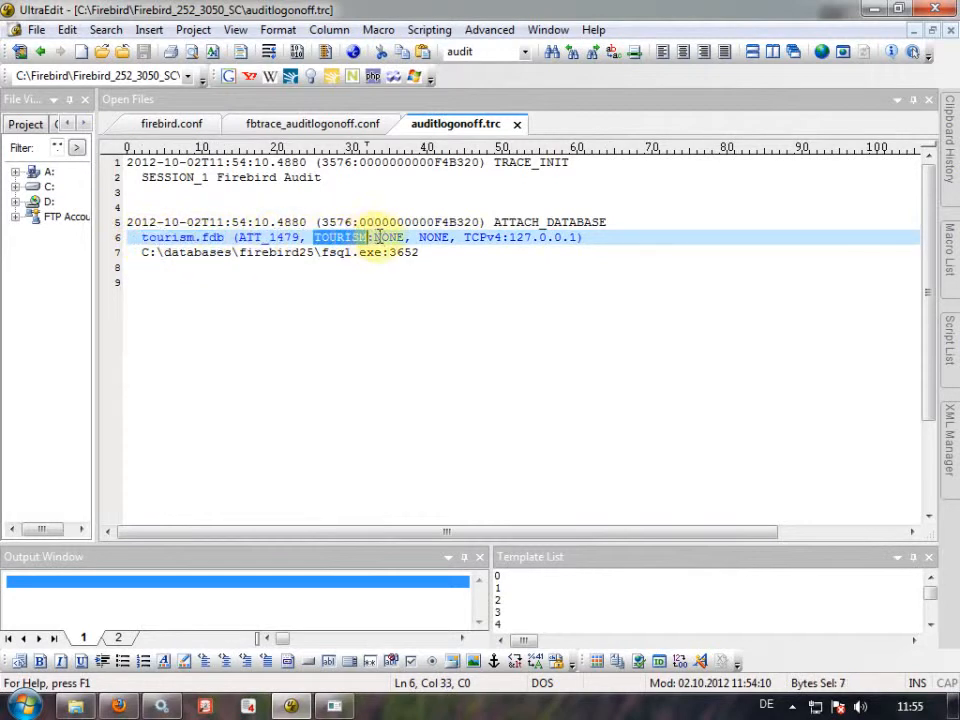
left_click(384, 237)
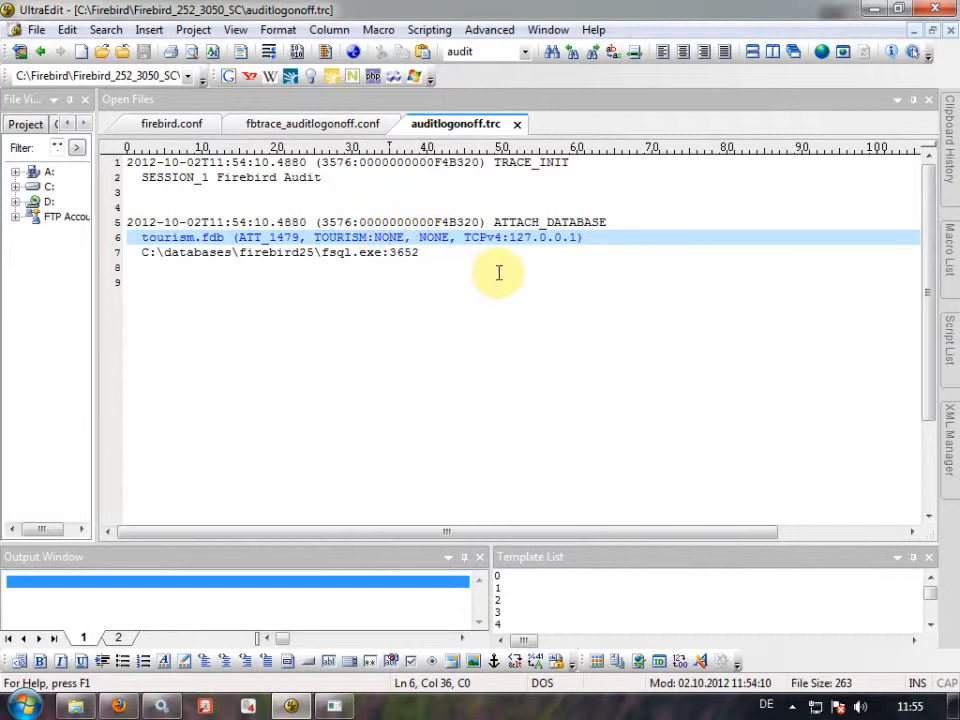
left_click(433, 237)
left_click_drag(464, 237, 577, 237)
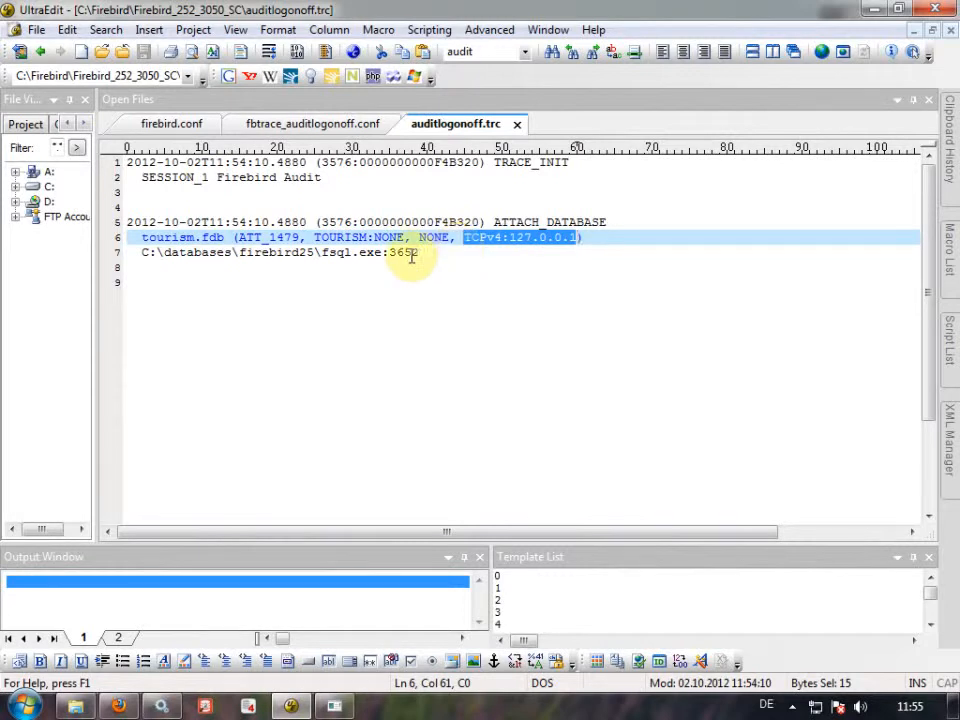
left_click_drag(419, 252, 143, 257)
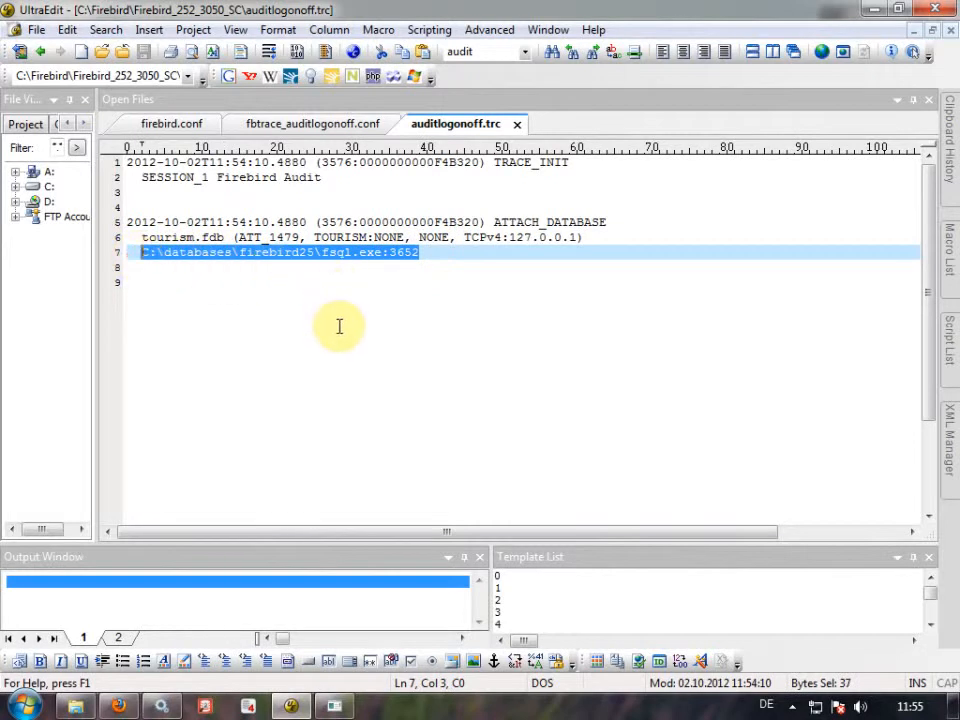
left_click(335, 704)
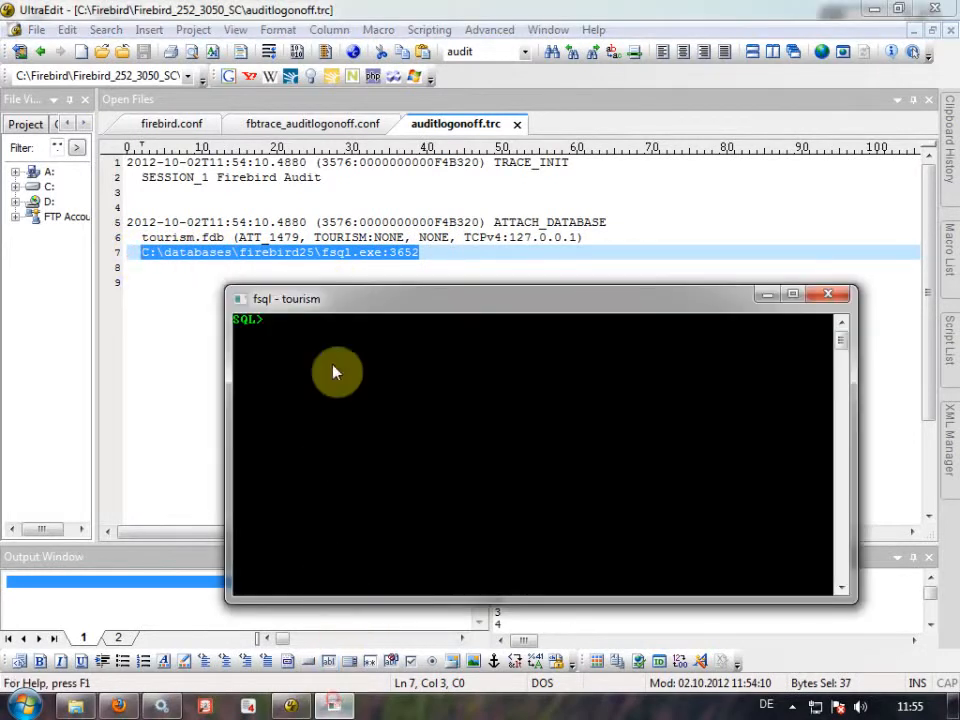
Run 'disconnect;' in fsql and reload all changed files in UltraEdit.
type("disconnect;")
key("Return")
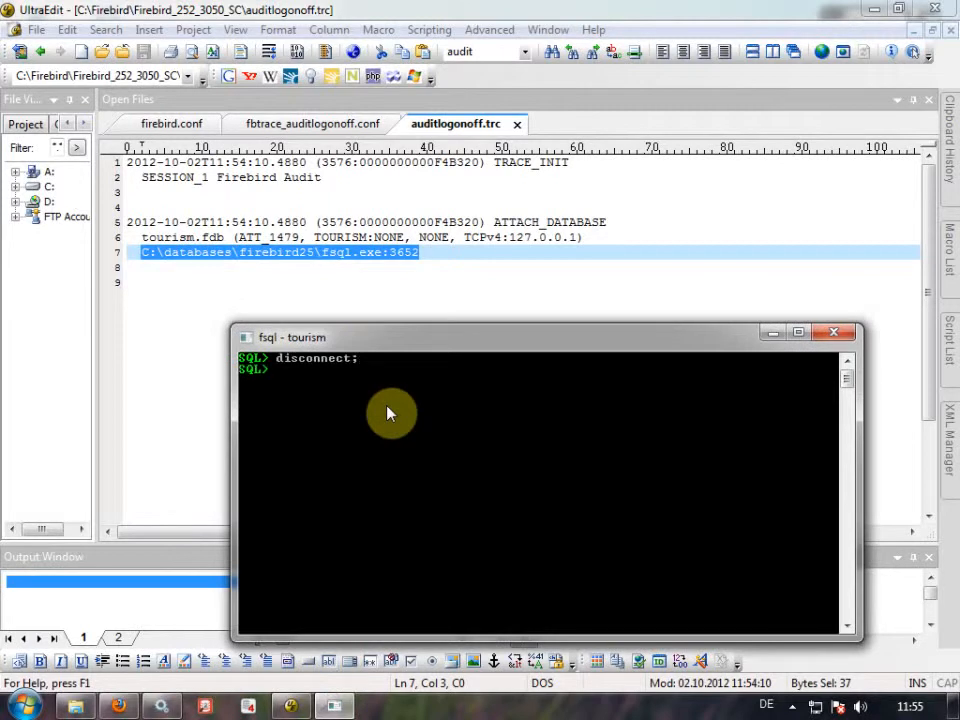
left_click(349, 271)
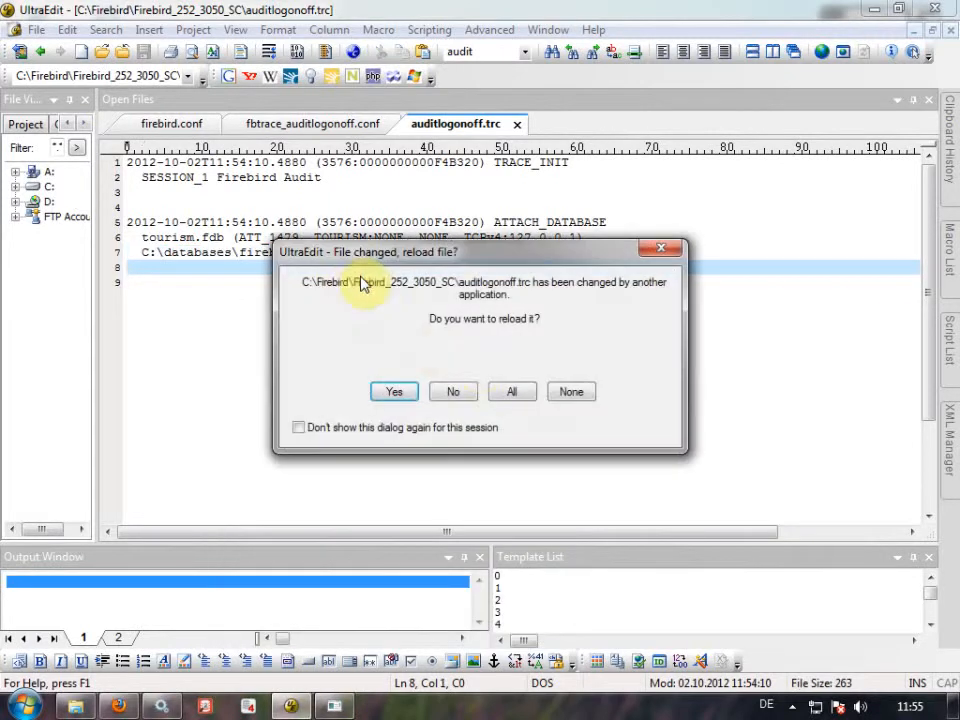
left_click(514, 391)
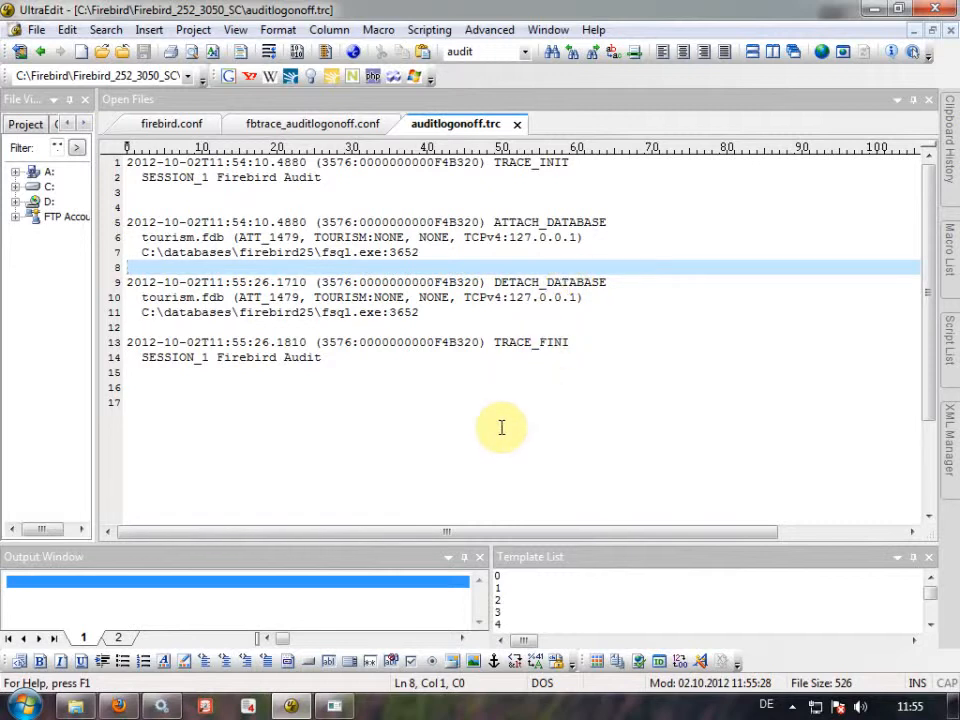
Compare the ATTACH_DATABASE and DETACH_DATABASE entries in the audit trace log.
left_click(330, 125)
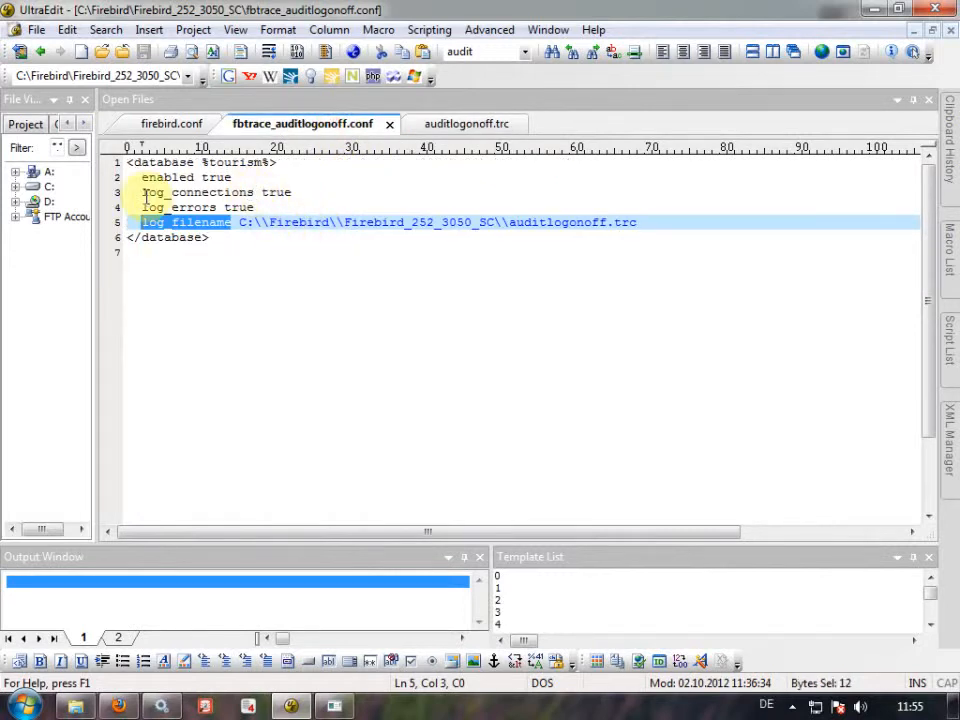
left_click(452, 123)
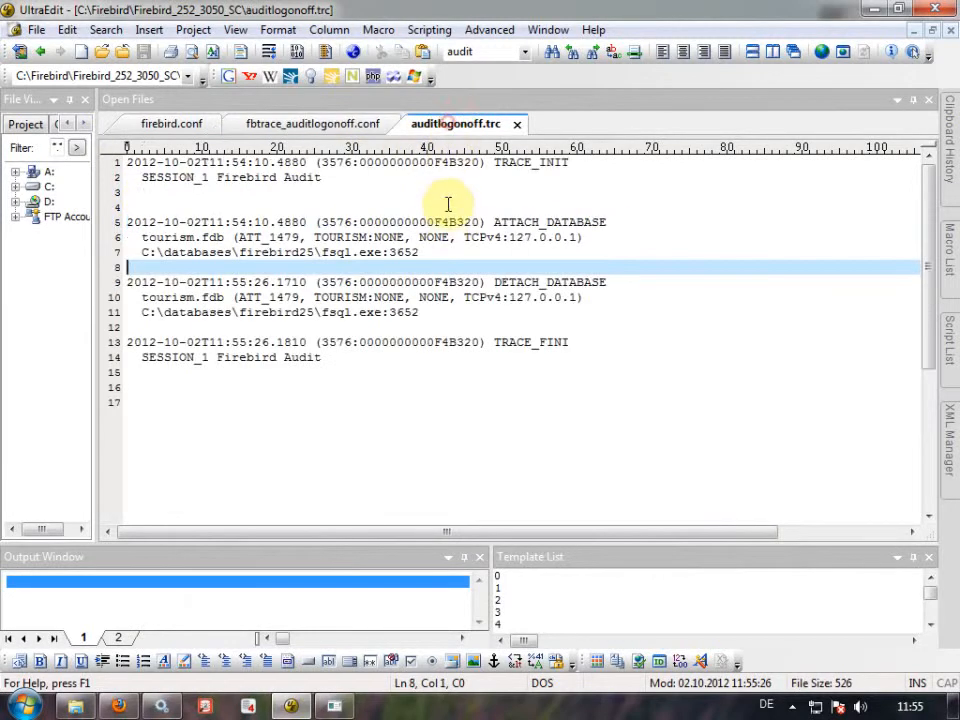
double_click(557, 222)
double_click(561, 282)
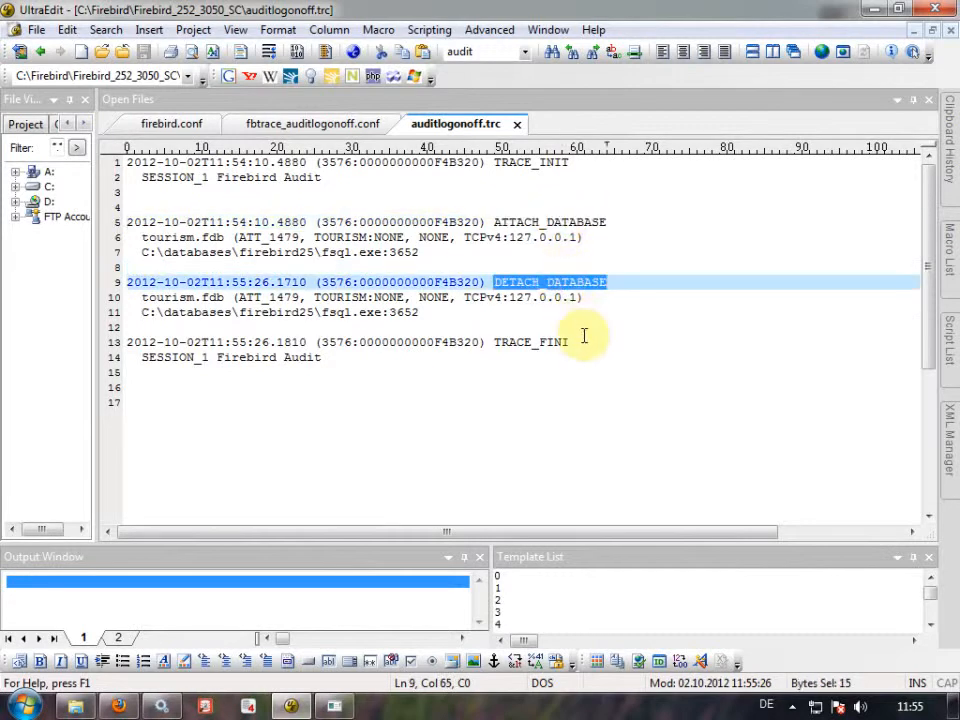
left_click(510, 300)
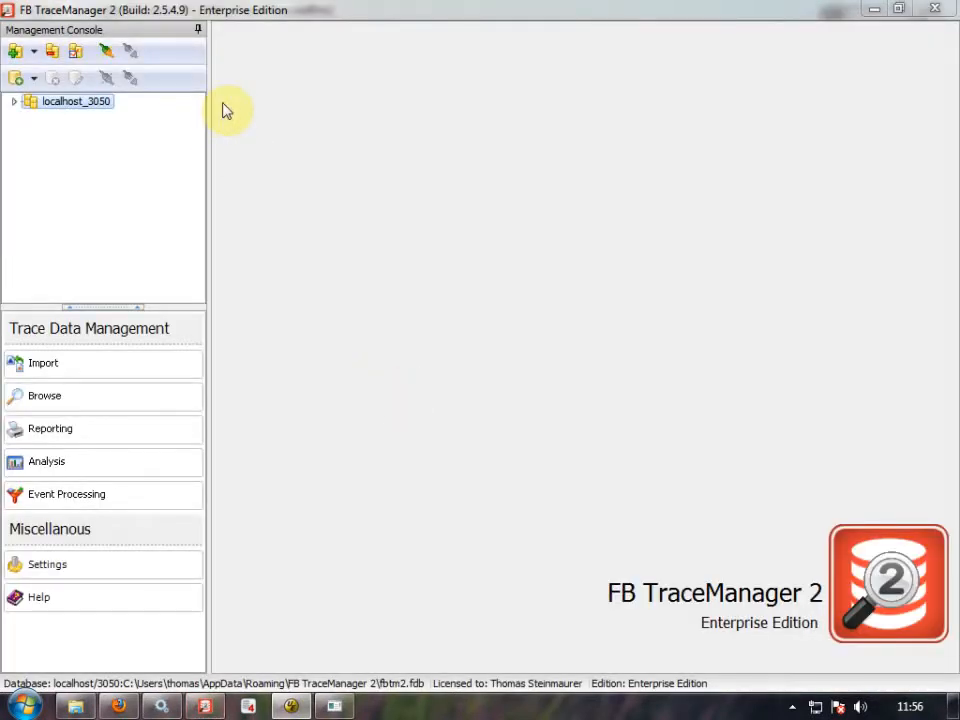
Open the localhost_3050 server view, select the running Firebird Audit session, and start project registration.
left_click(13, 101)
double_click(77, 101)
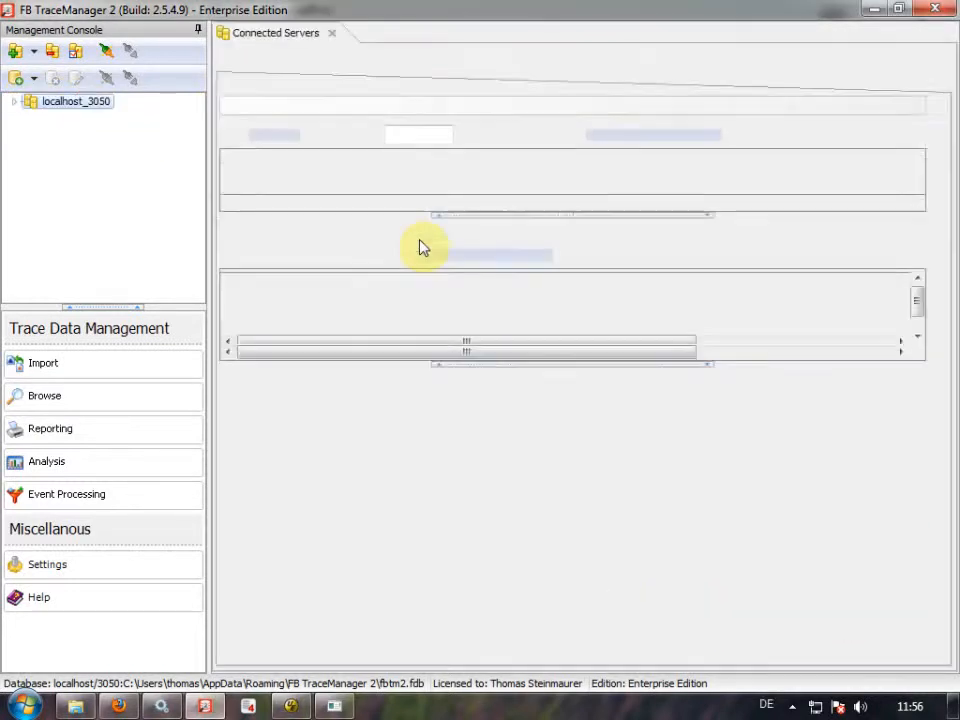
left_click_drag(405, 381, 405, 415)
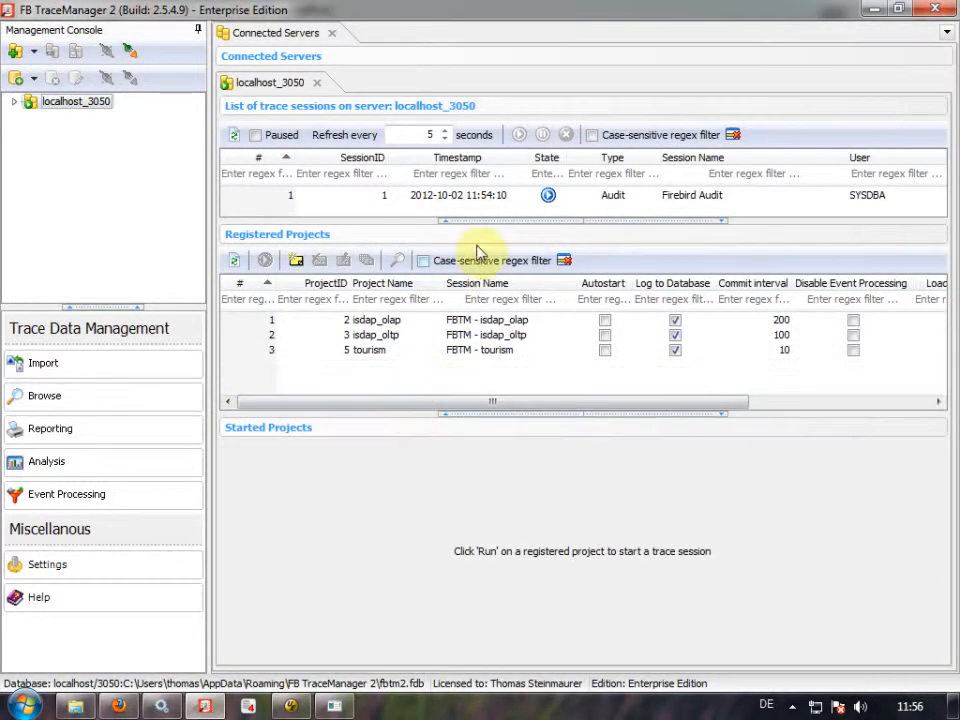
left_click_drag(427, 216, 425, 237)
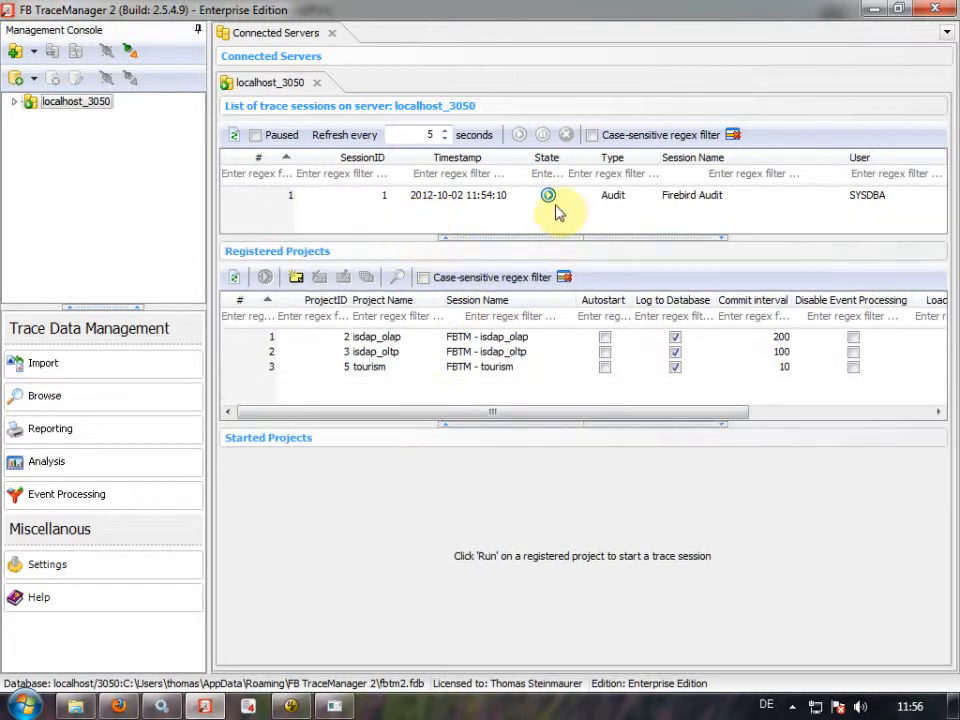
left_click(505, 198)
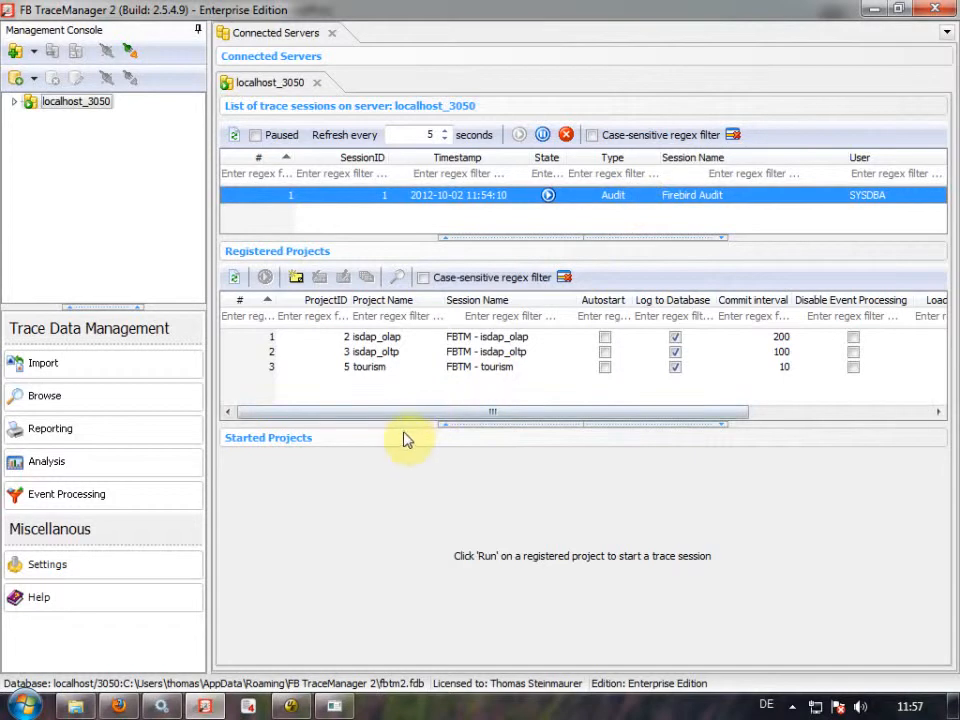
left_click_drag(407, 424, 405, 405)
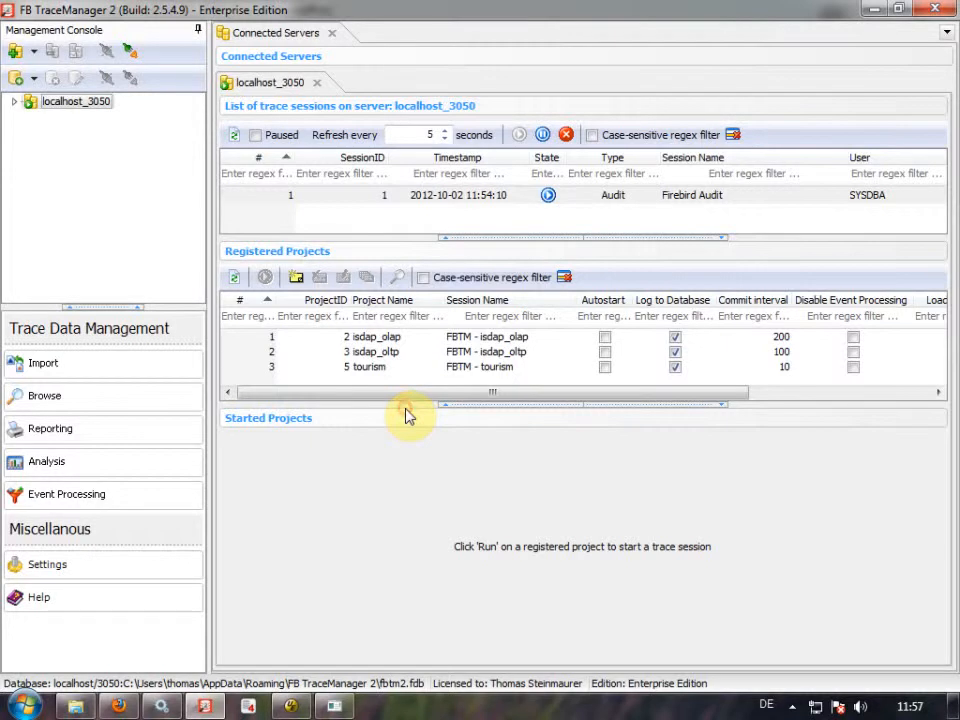
left_click_drag(413, 404, 413, 404)
left_click(295, 277)
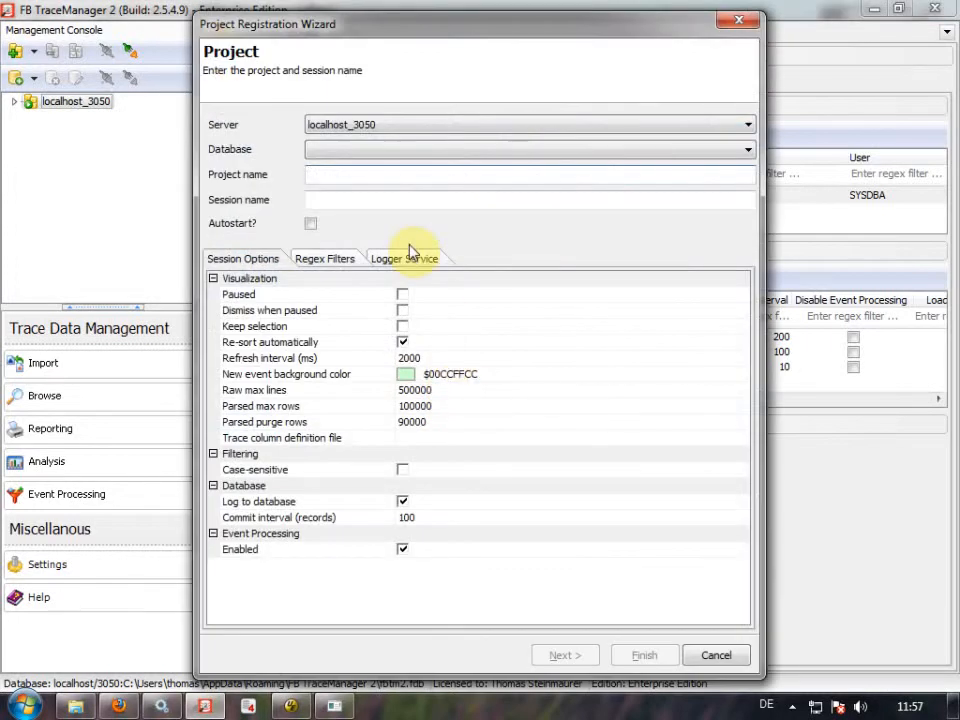
Name the project Audit LogOnOff and its trace session 'FBTM - Audit LogOnOff'.
type("Audit LogOnOff")
key("Tab")
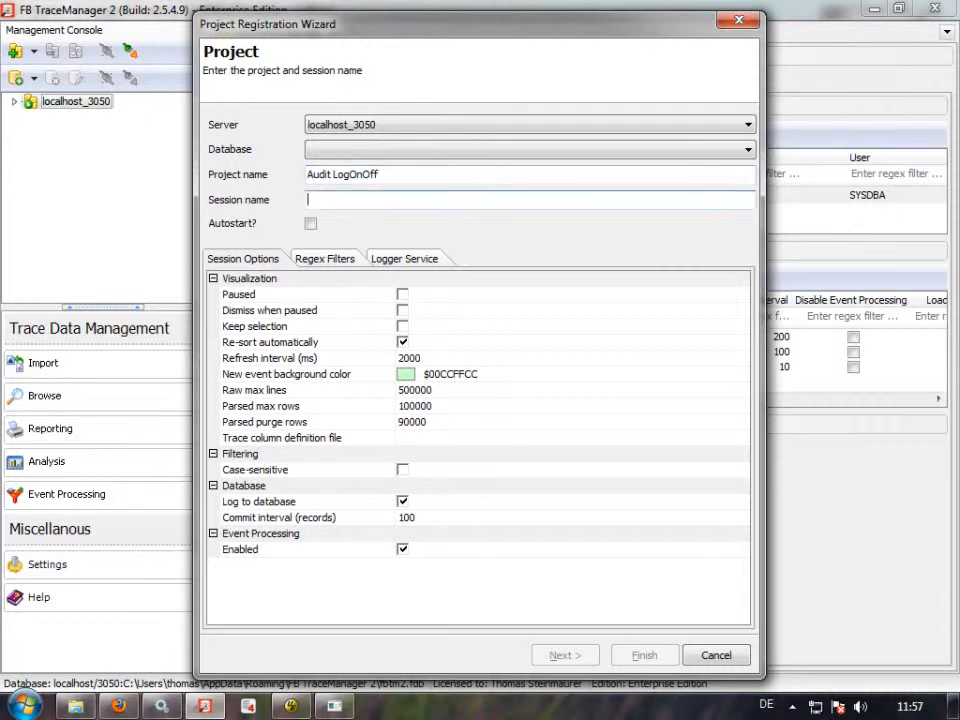
type("FBTM -")
type("Audit LogOnOff")
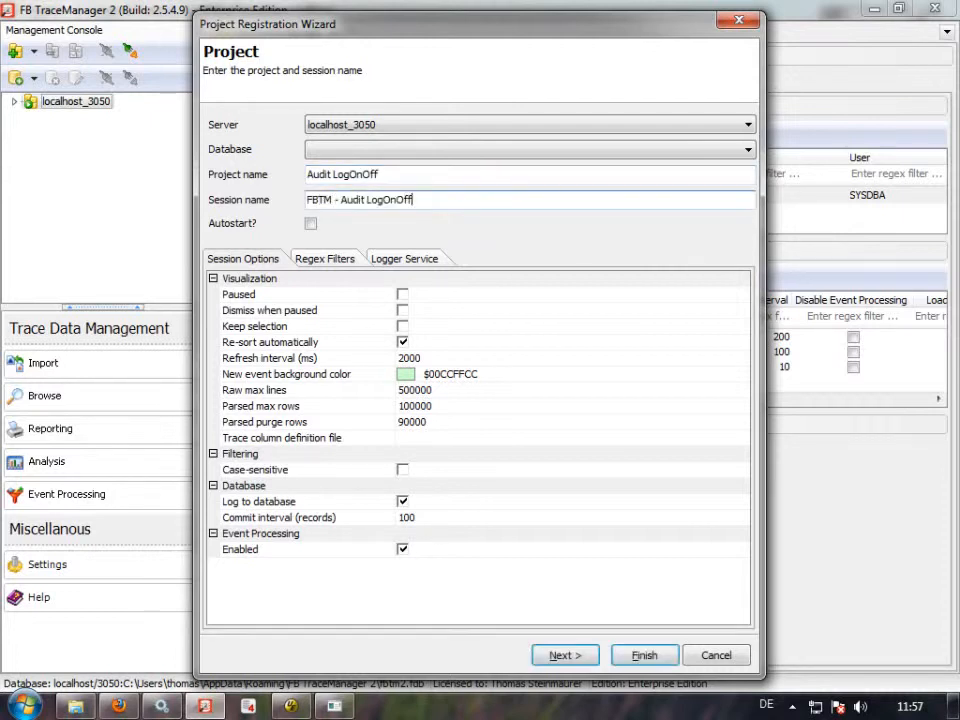
left_click(570, 655)
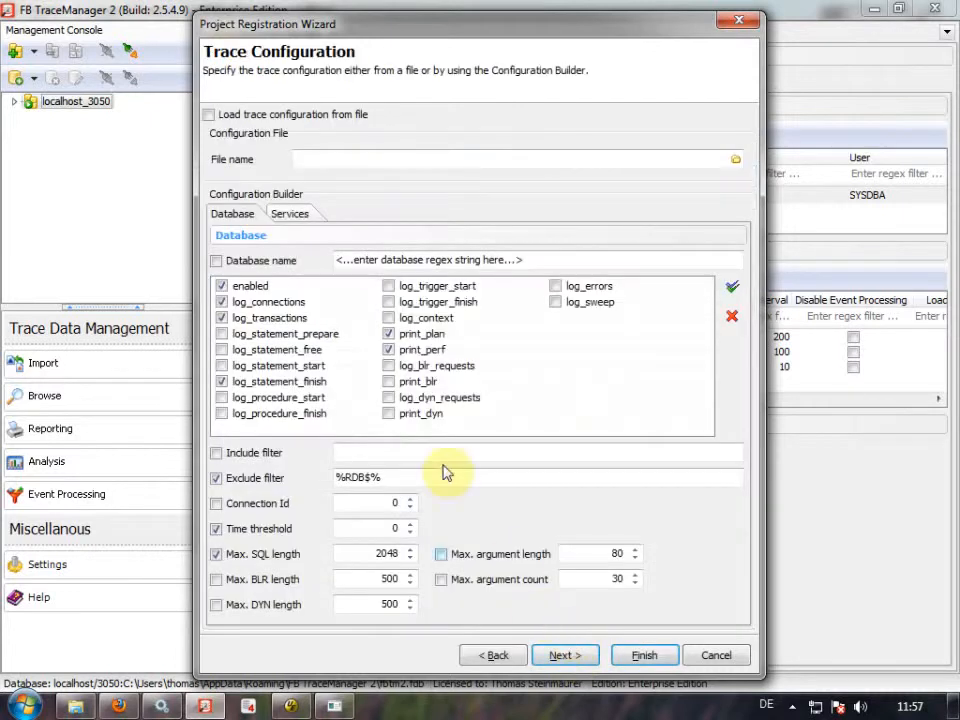
Restrict tracing to database %tourism%, enabling only log_connections and log_errors.
left_click(260, 263)
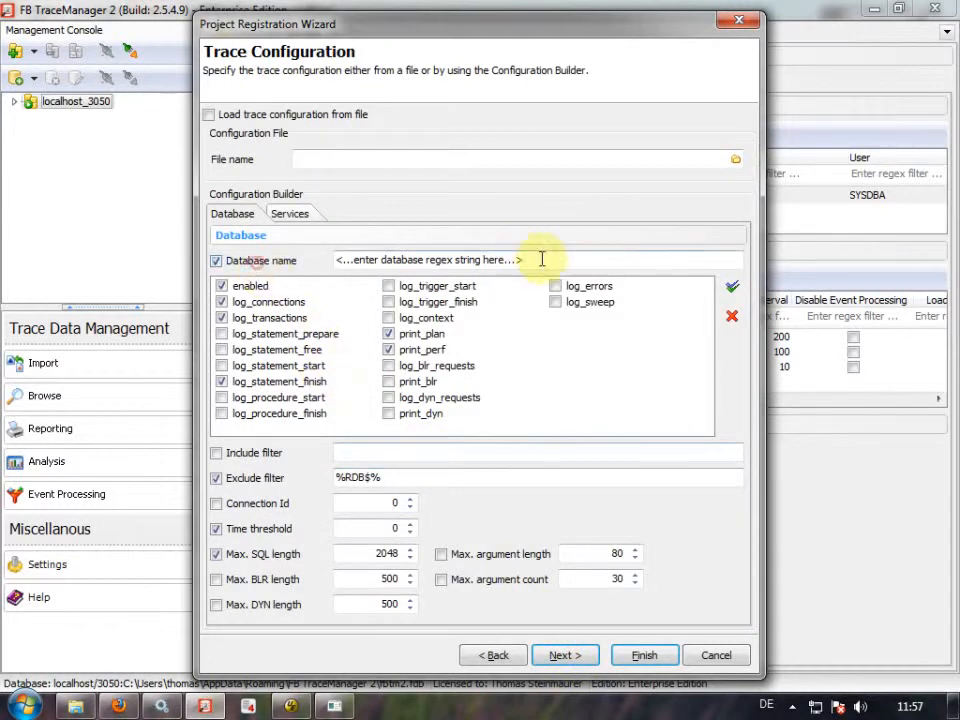
left_click(545, 259)
type("%%")
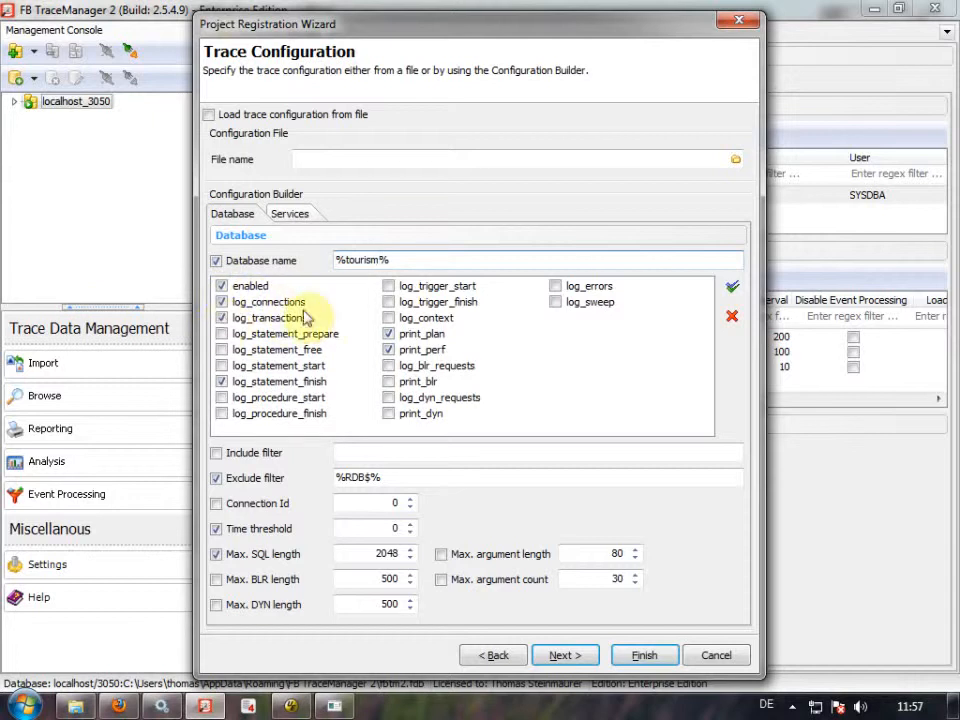
left_click(732, 316)
left_click(222, 287)
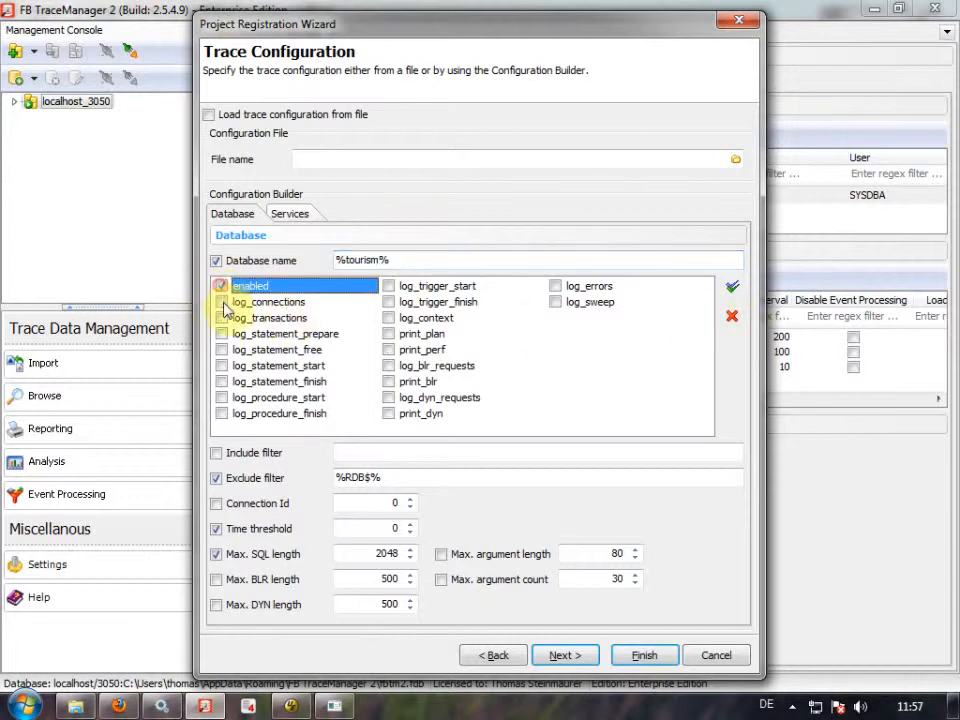
left_click(222, 302)
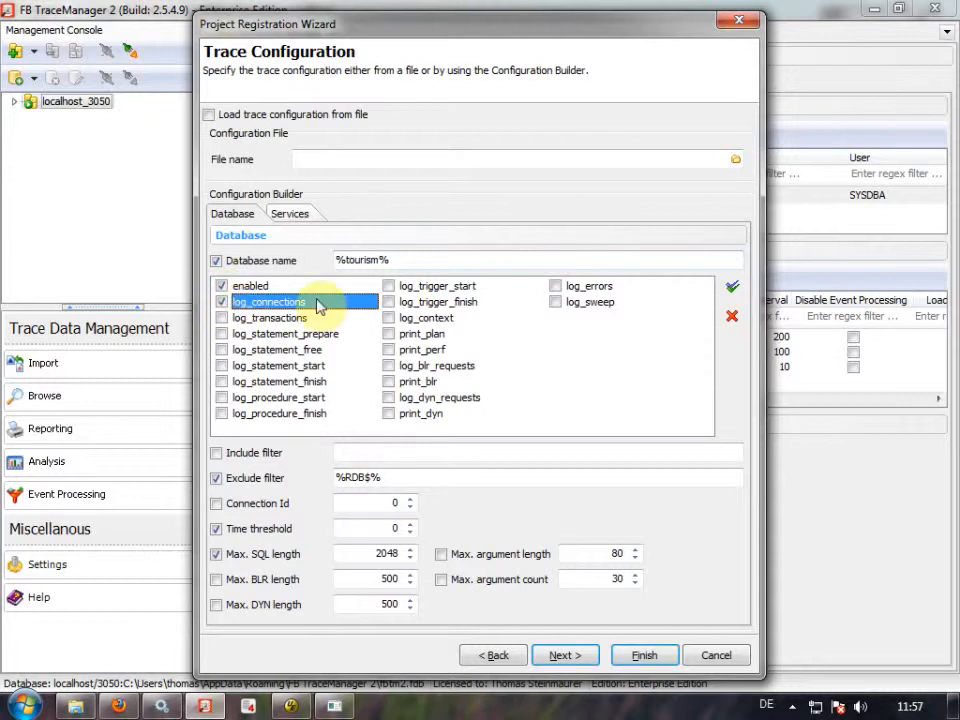
left_click(554, 287)
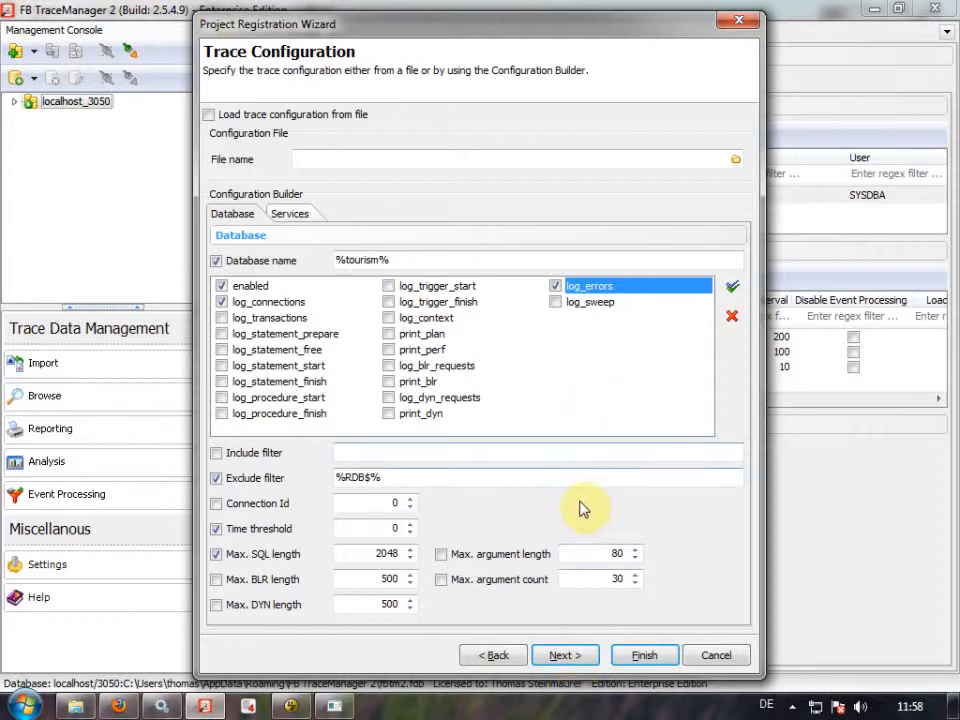
left_click(565, 657)
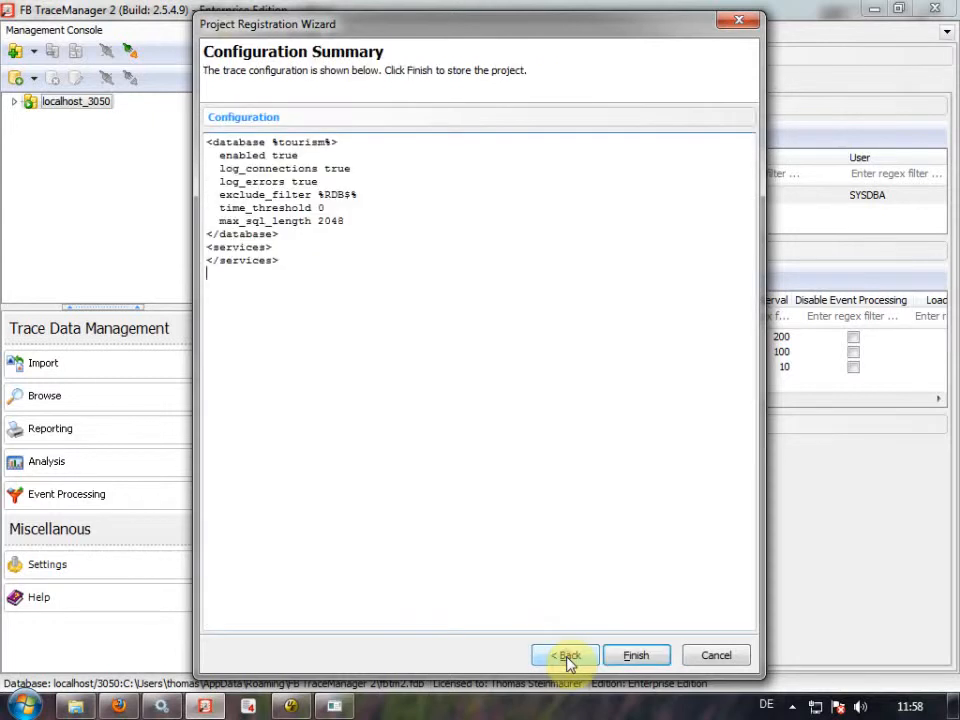
Finish registering Audit LogOnOff and set its Commit interval (records) to 1.
left_click(634, 656)
left_click_drag(429, 411, 429, 421)
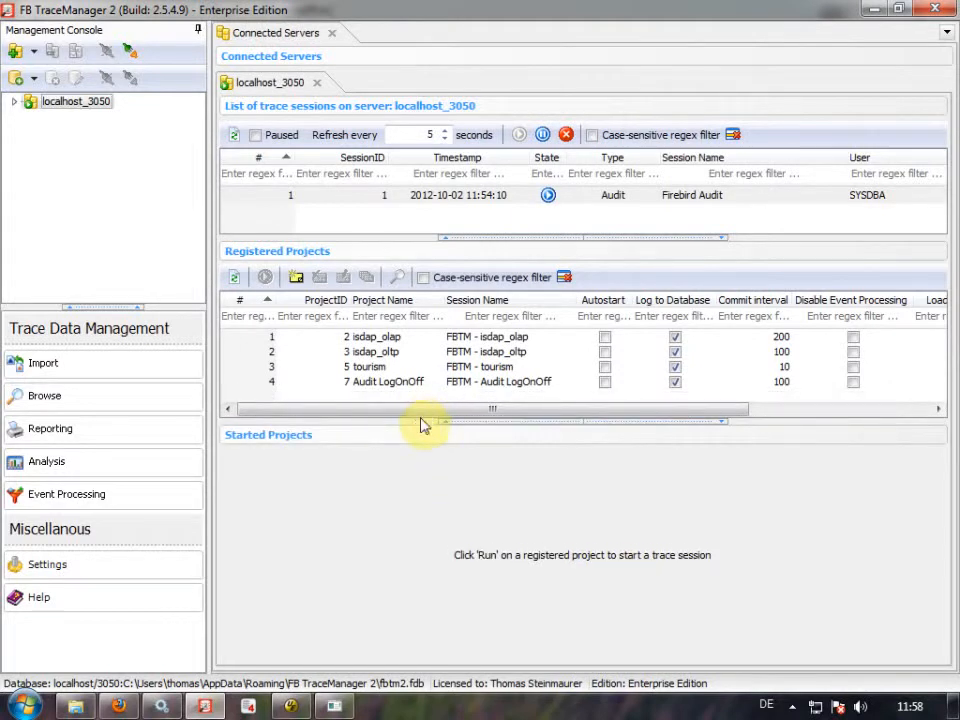
double_click(407, 384)
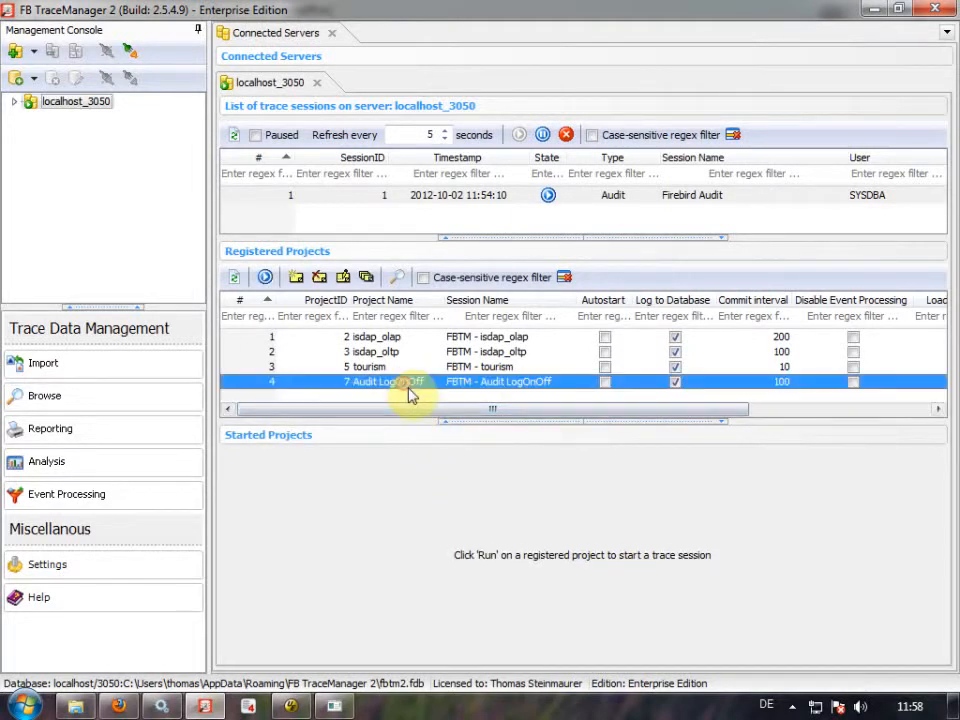
left_click(424, 516)
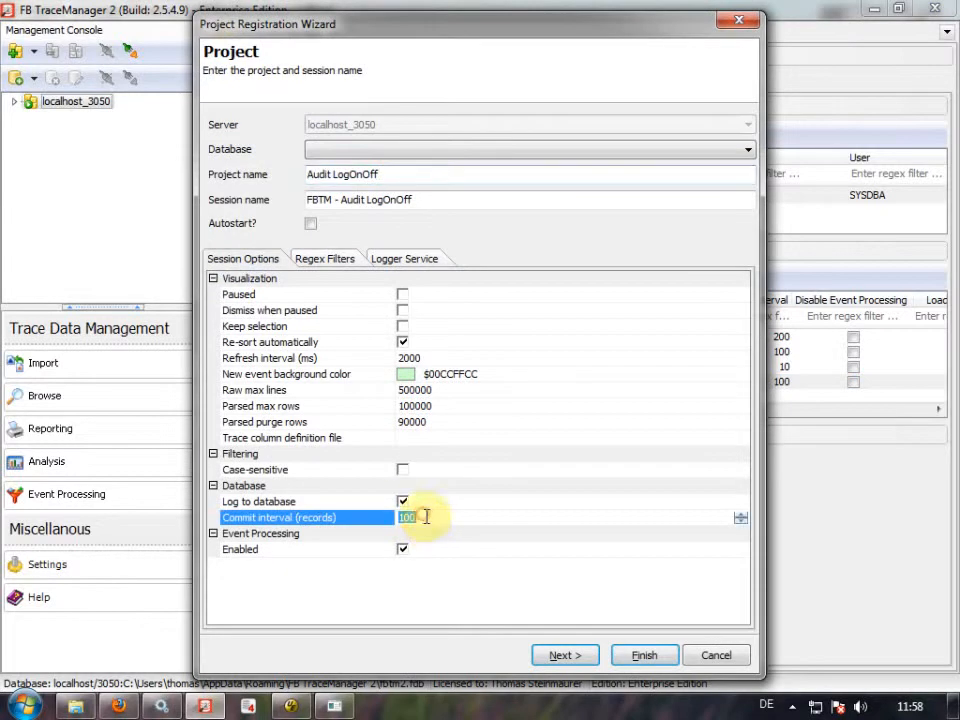
type("1")
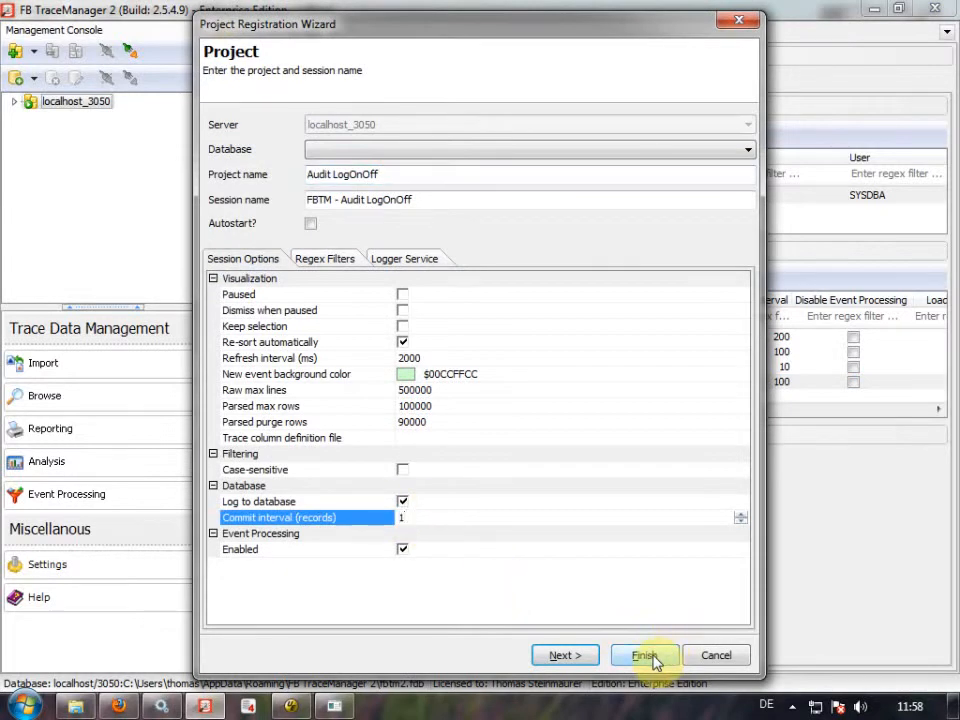
left_click(648, 657)
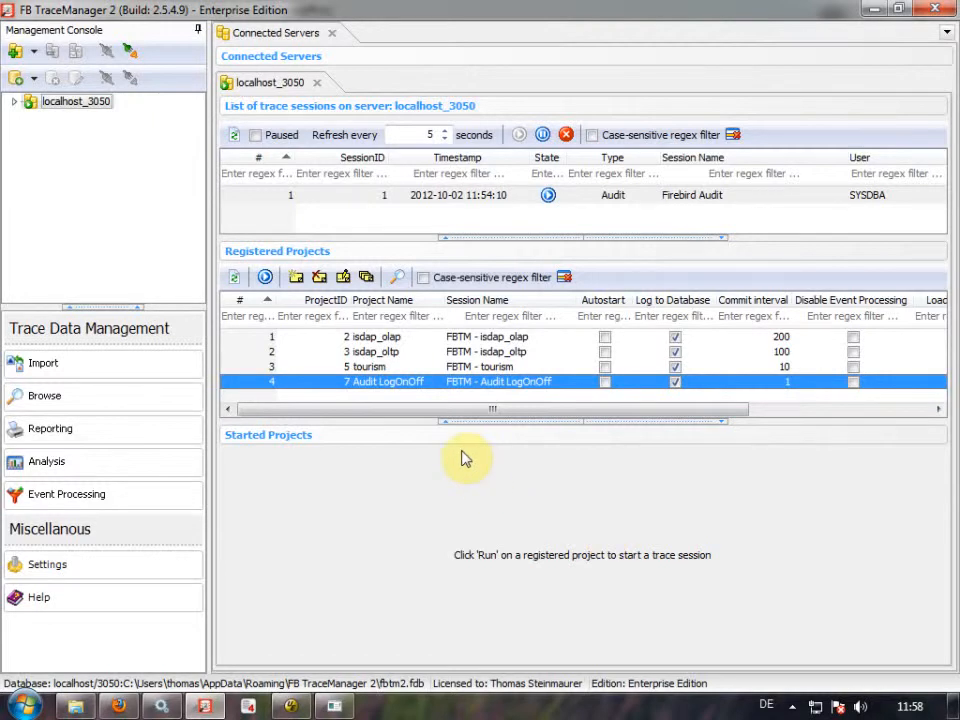
Start the Audit LogOnOff trace and reconnect fsql to localhost:tourism.fdb with the tourism user's credentials.
left_click(265, 277)
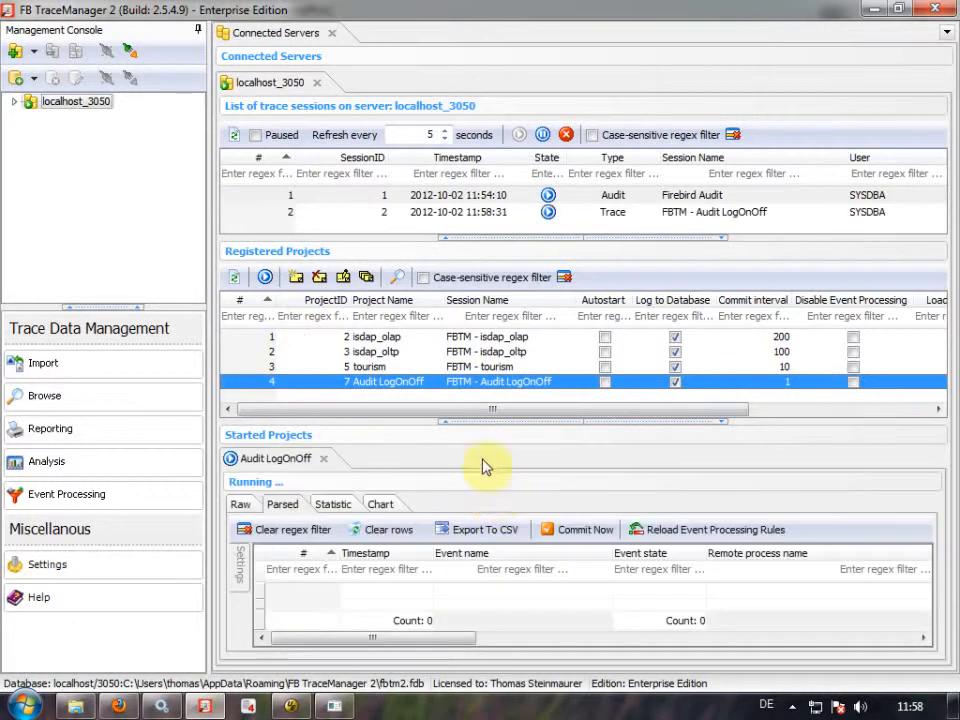
left_click(482, 421)
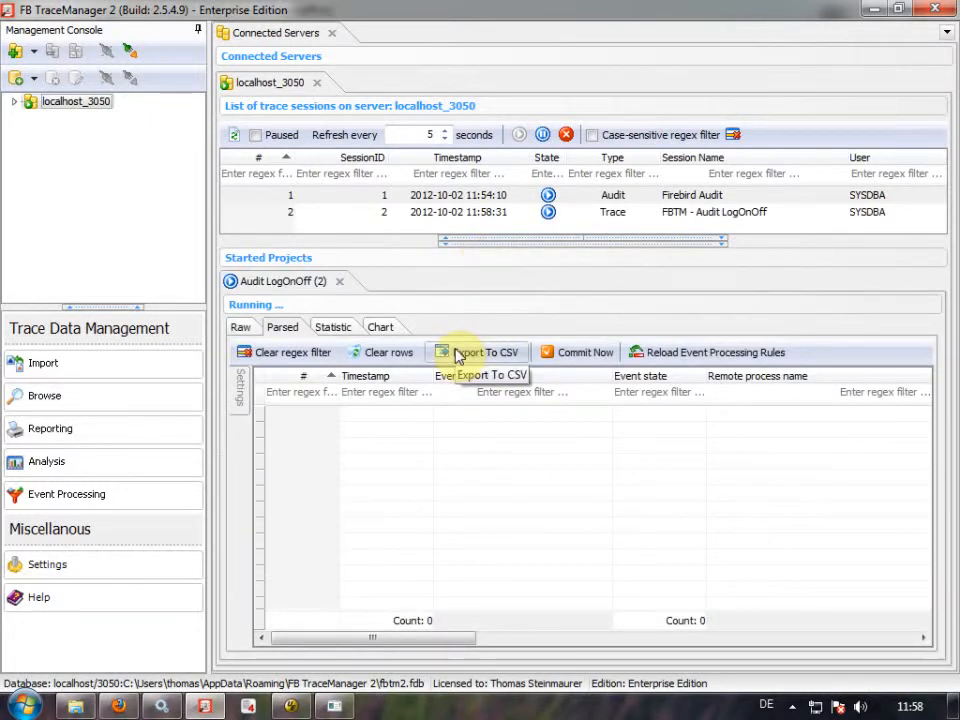
left_click(334, 706)
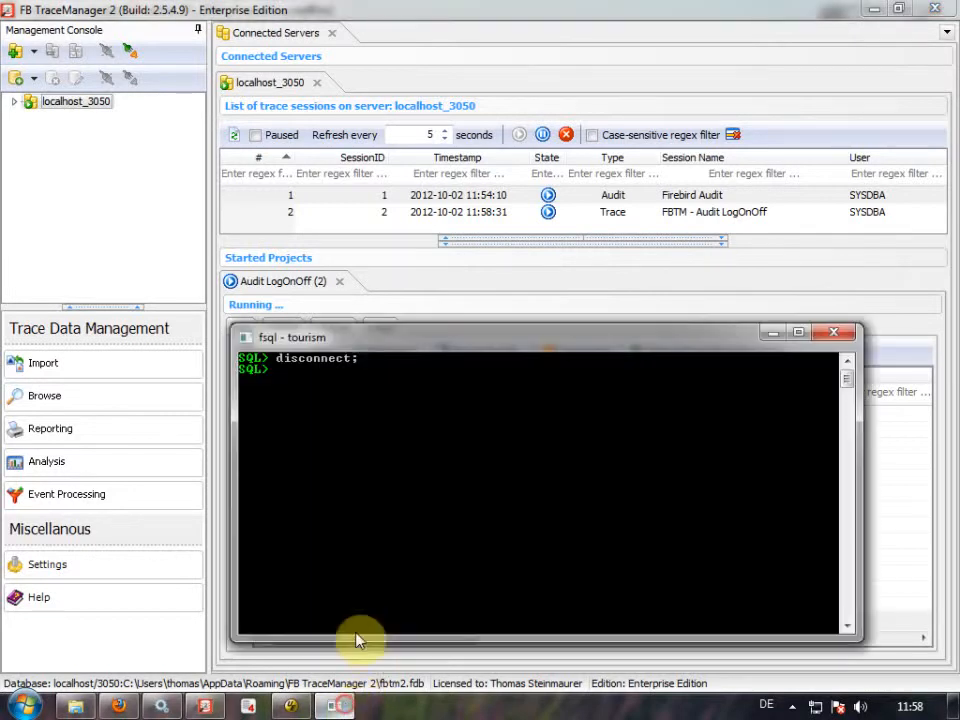
type("conn")
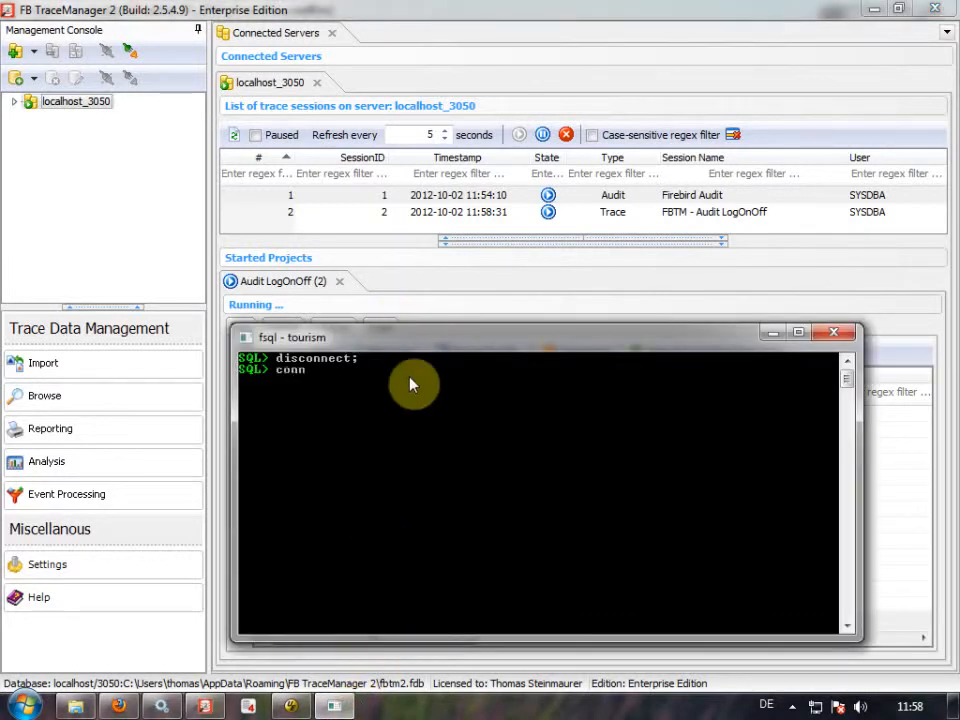
type("ect localhost:tourism")
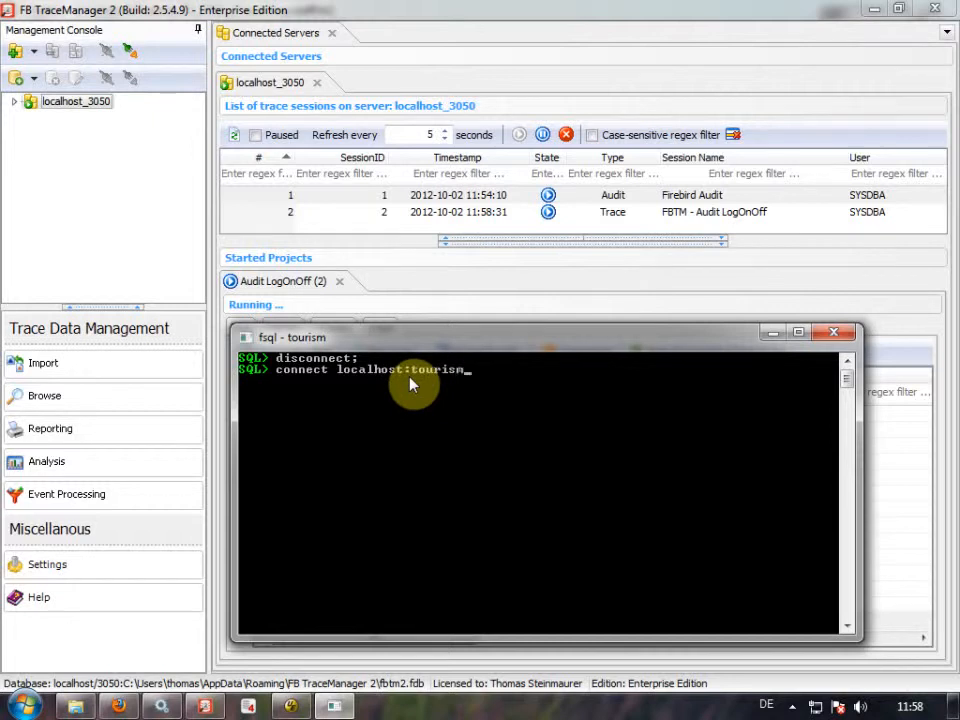
type(".fdb user tourism passwo")
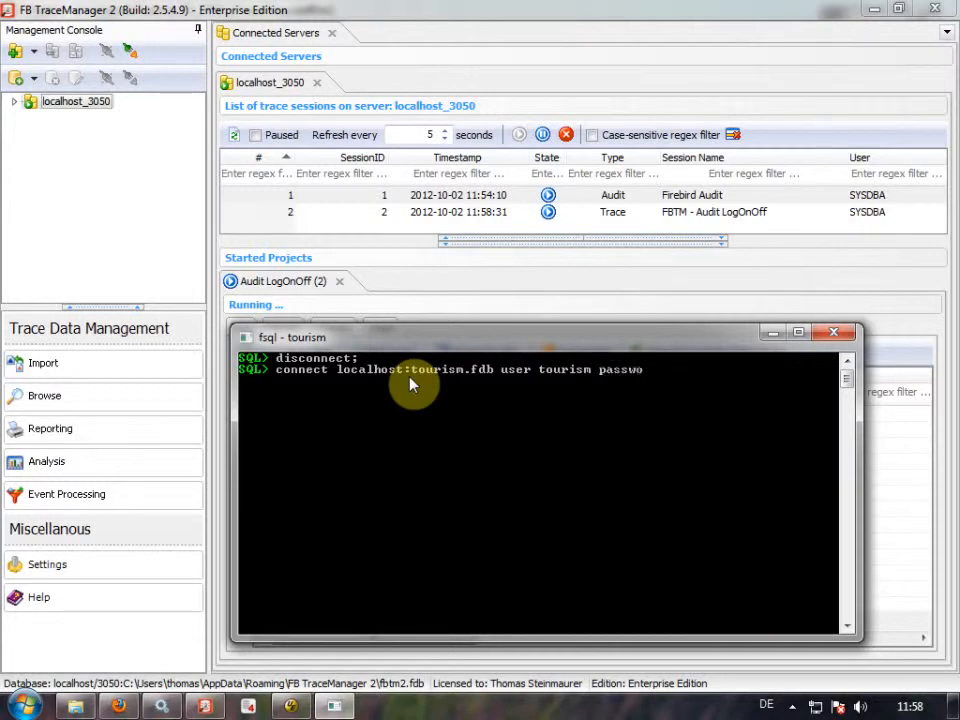
type("rd tourism;")
key("Return")
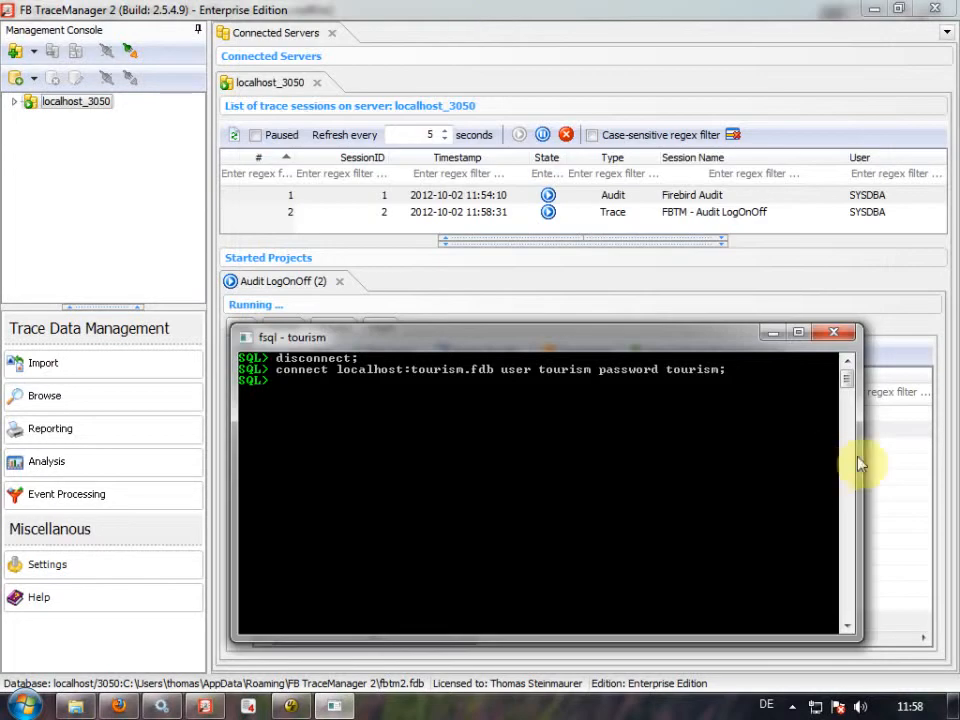
mouse_move(703, 340)
left_mouse_down()
mouse_move(620, 135)
mouse_move(704, 74)
left_mouse_up()
left_click(550, 434)
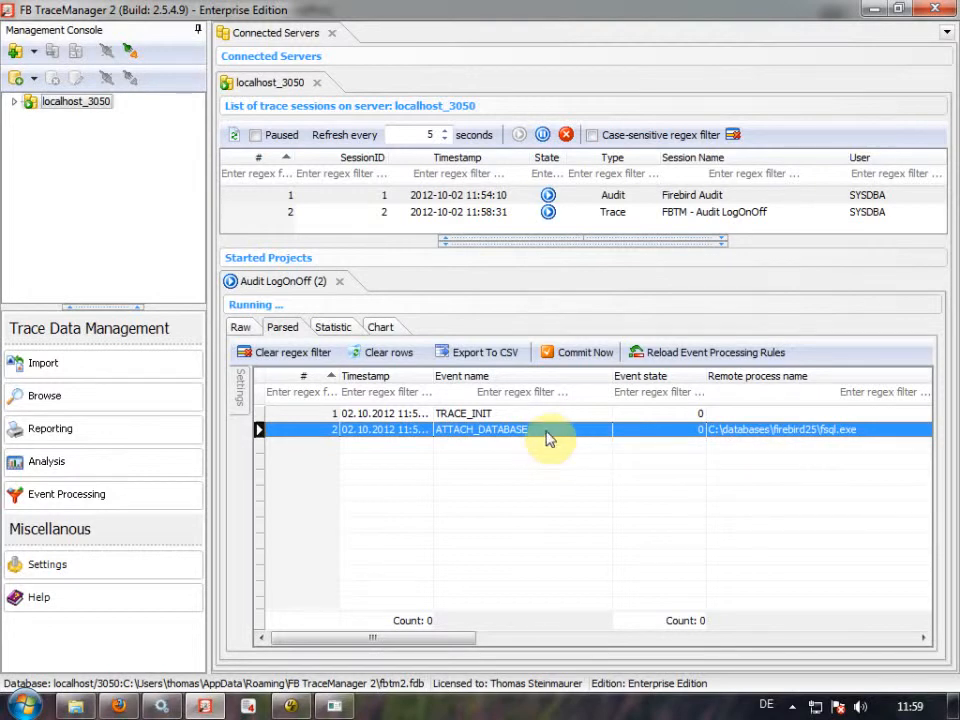
left_click(460, 640)
left_click_drag(460, 643, 403, 648)
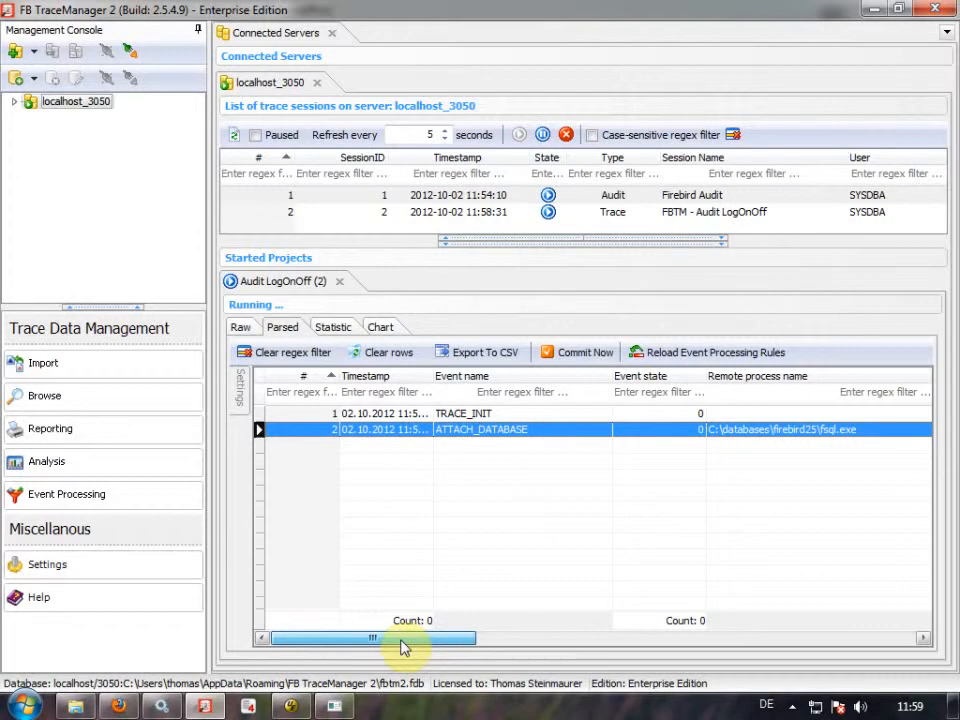
left_click(243, 329)
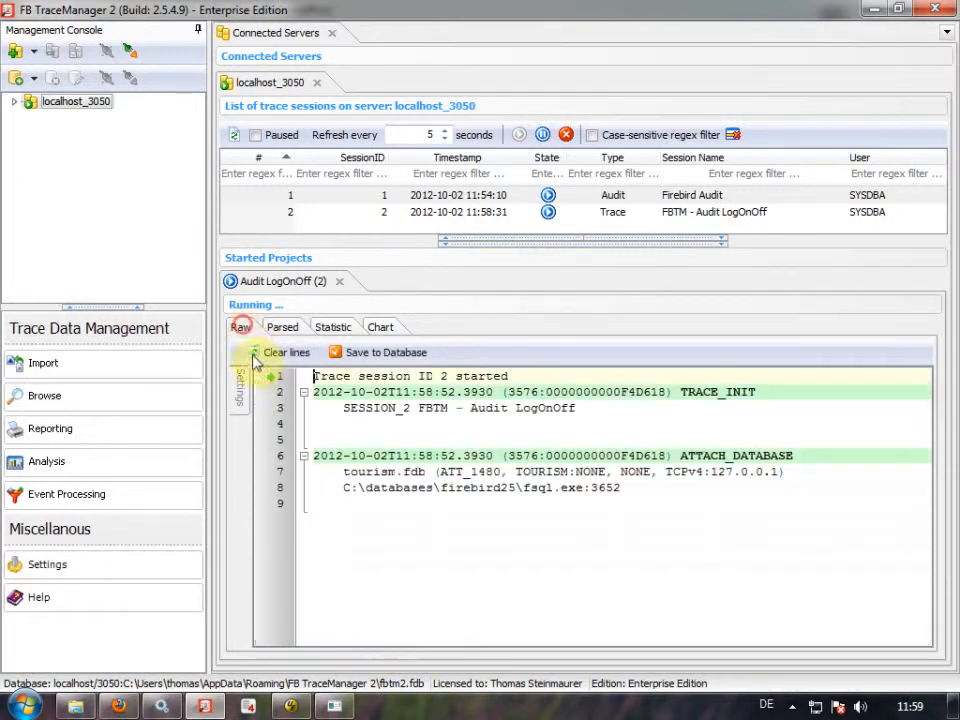
left_click(623, 488)
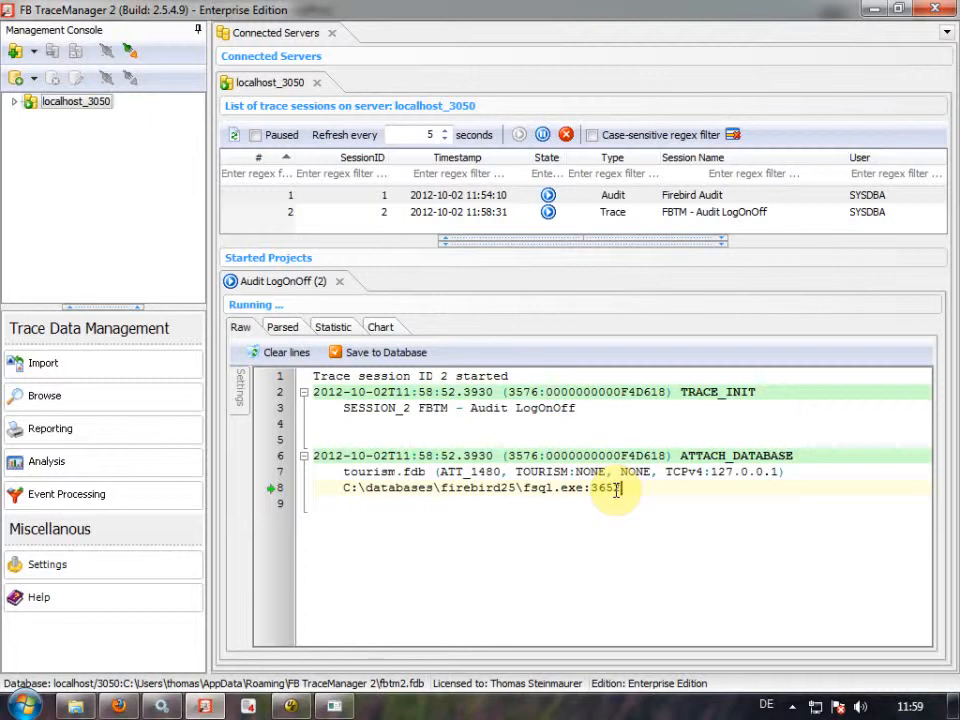
left_click(284, 328)
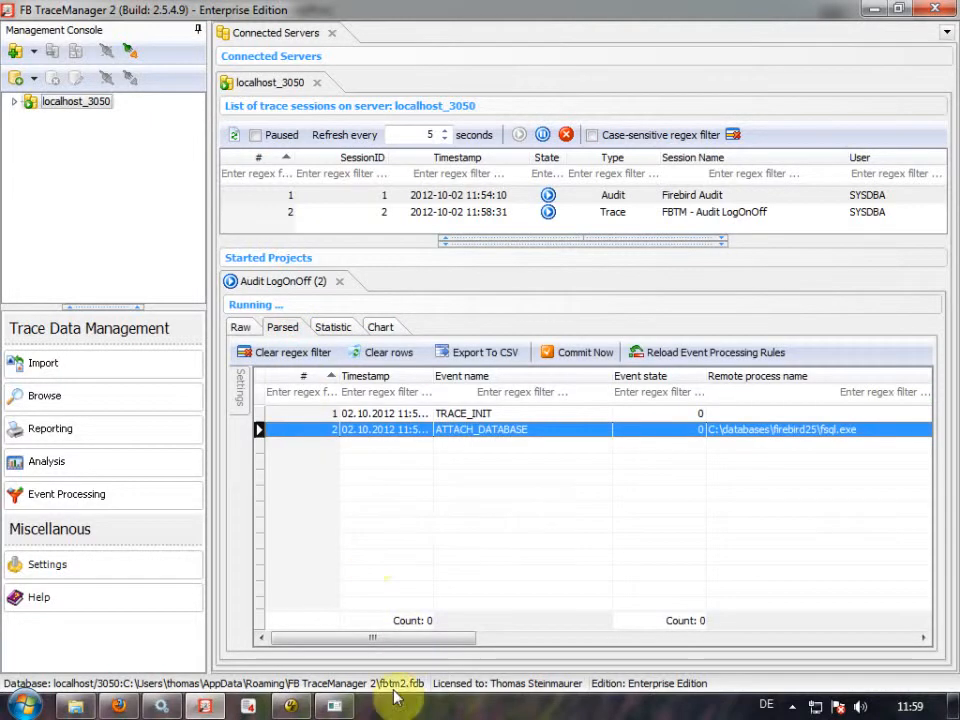
left_click(342, 706)
Run disconnect; in fsql, review the DETACH_DATABASE and TRACE_FINI rows, then go to Event Processing.
type("disconnect;")
key("Return")
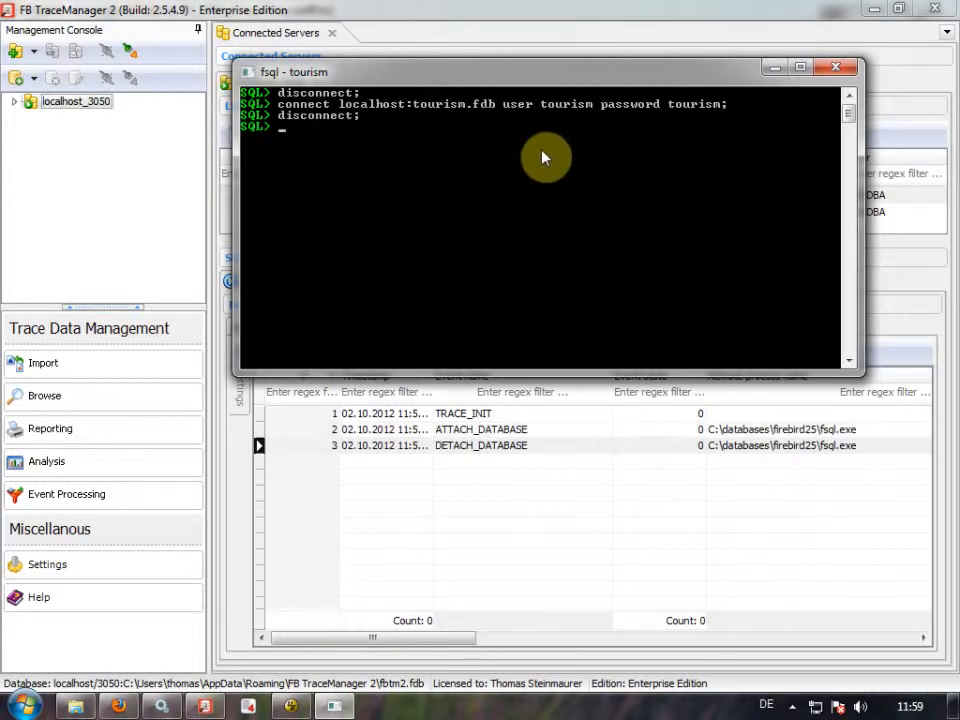
left_click(604, 432)
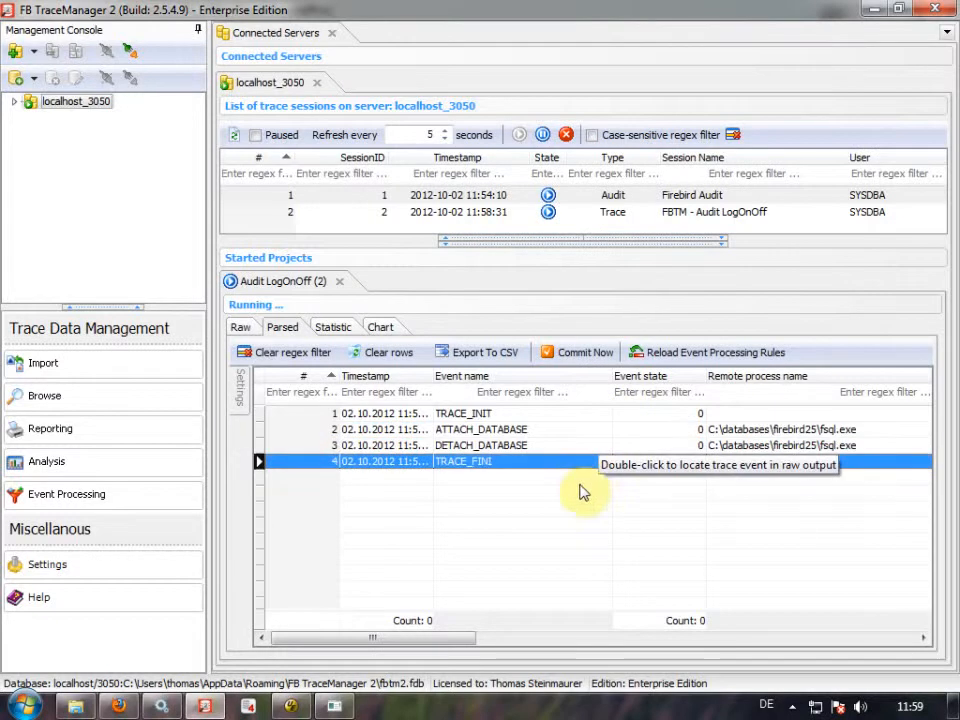
left_click_drag(446, 652, 306, 653)
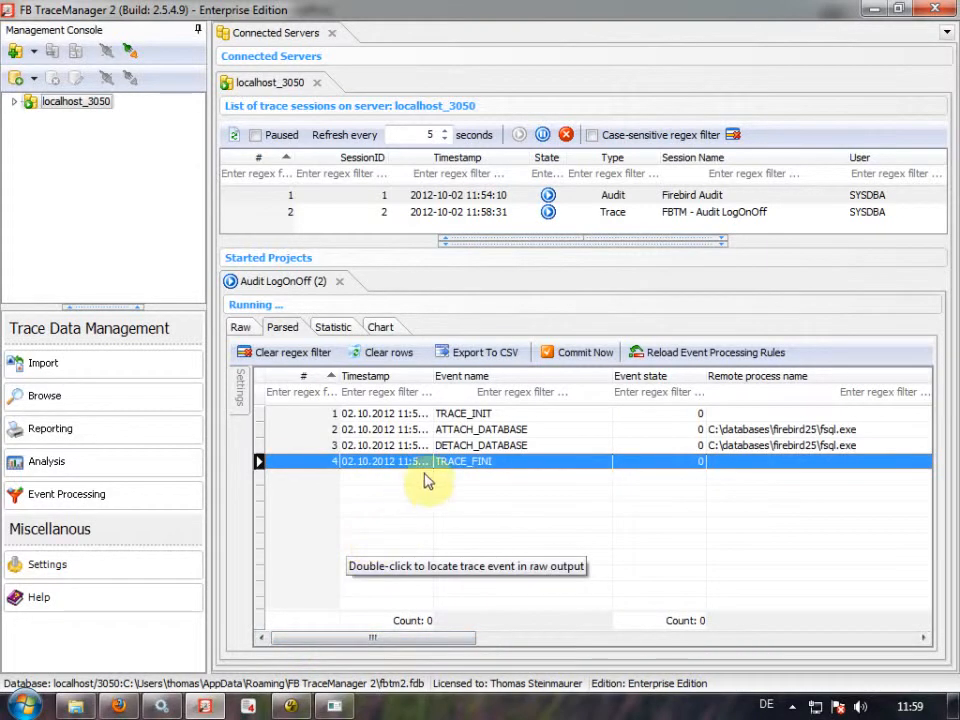
left_click(242, 327)
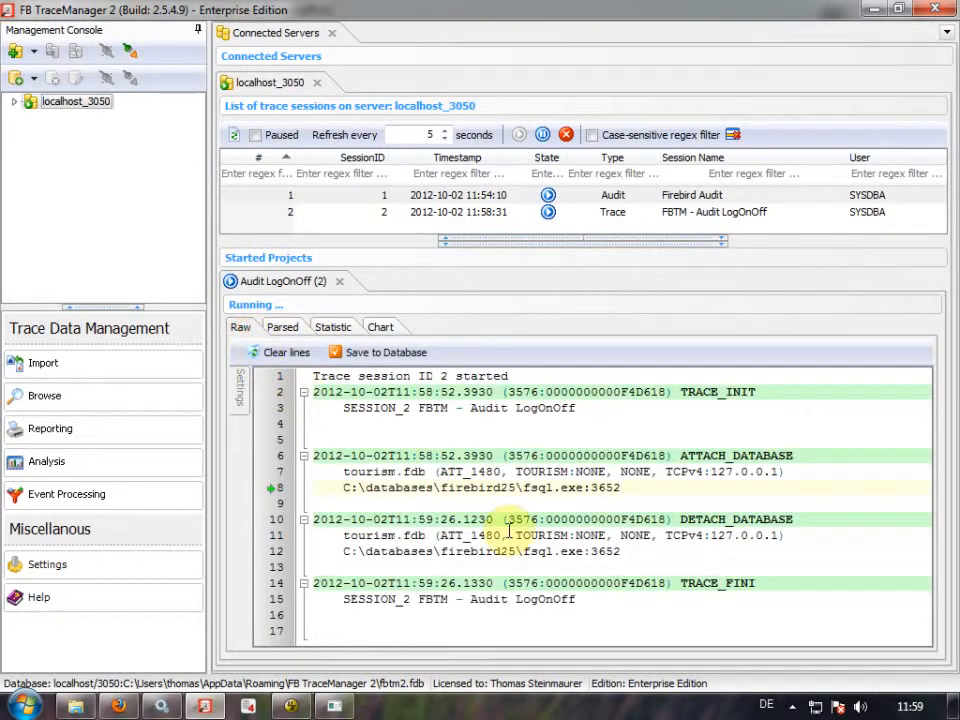
left_click(294, 330)
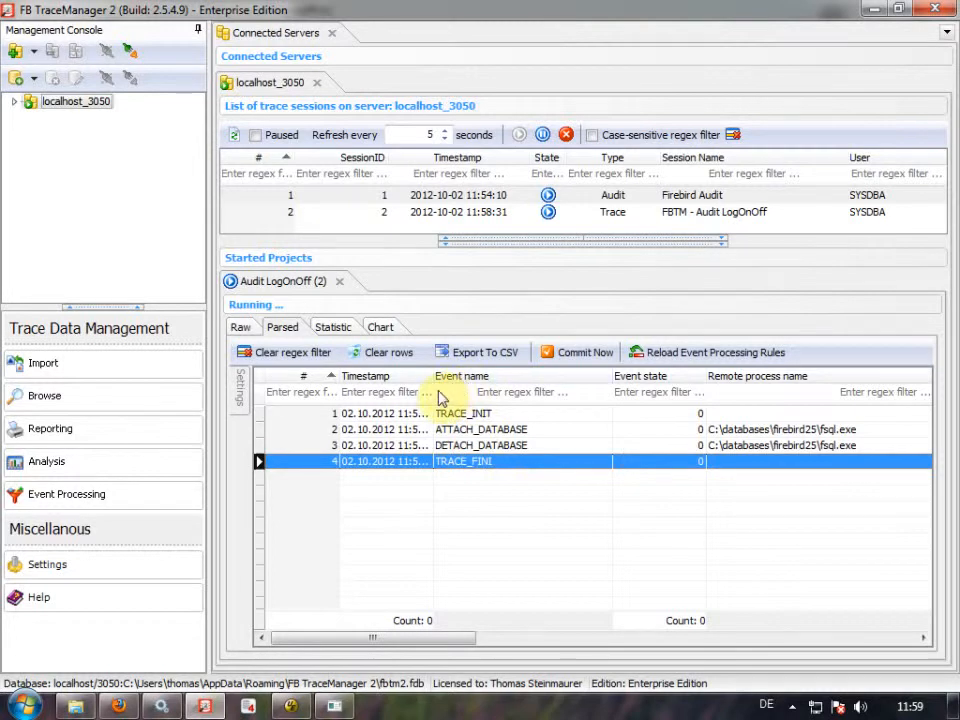
left_click(64, 492)
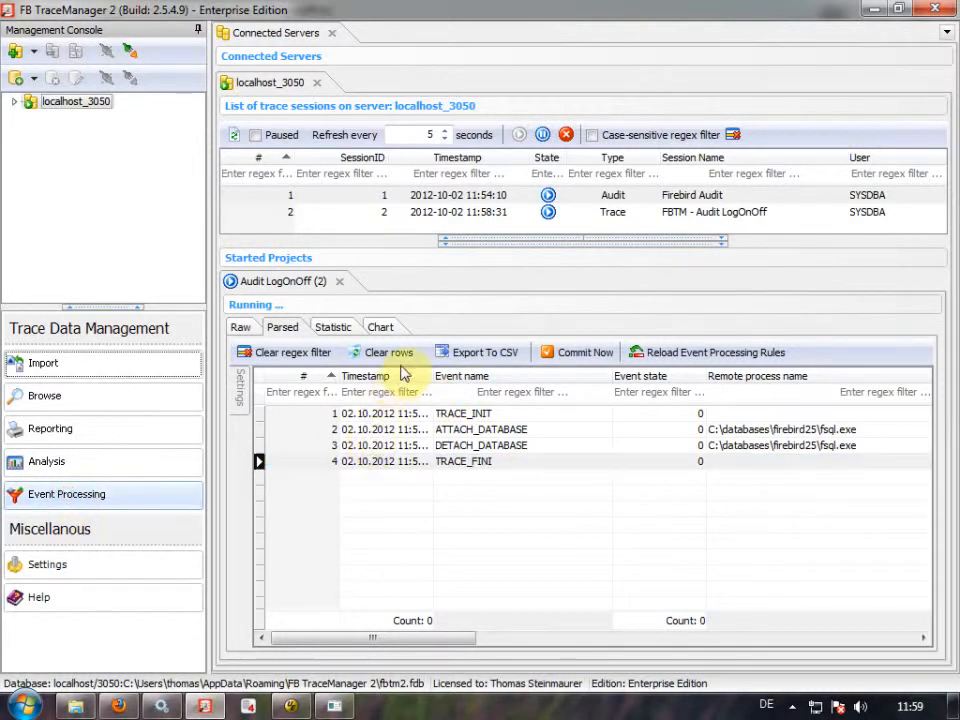
left_click(396, 287)
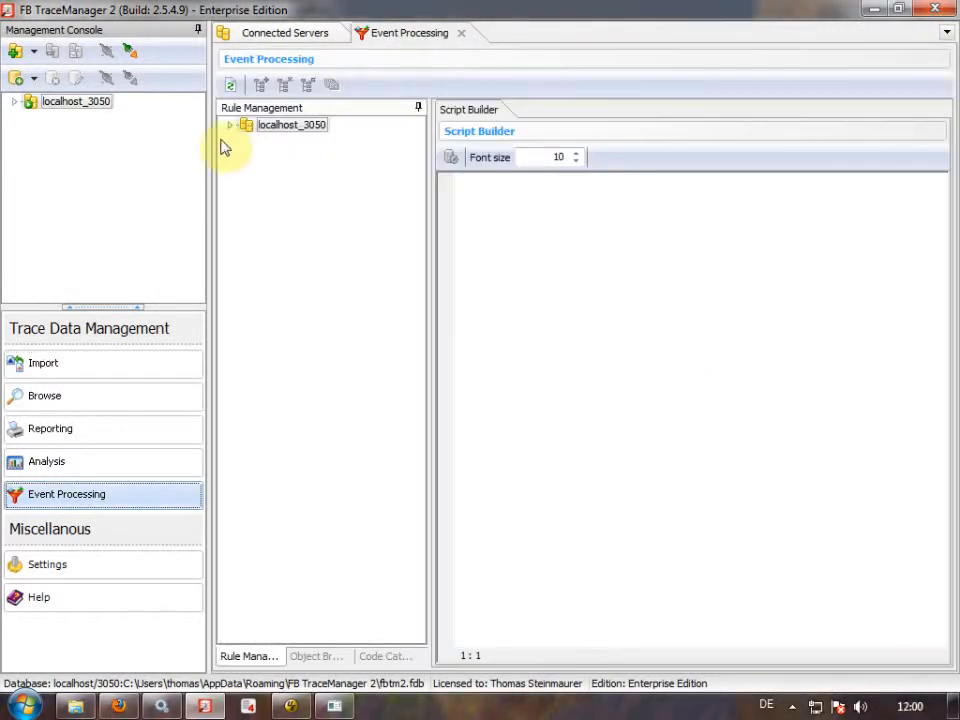
Open the Code Catalog's Cell Coloring > Event State Coloring sample and select its whole script.
left_click(229, 125)
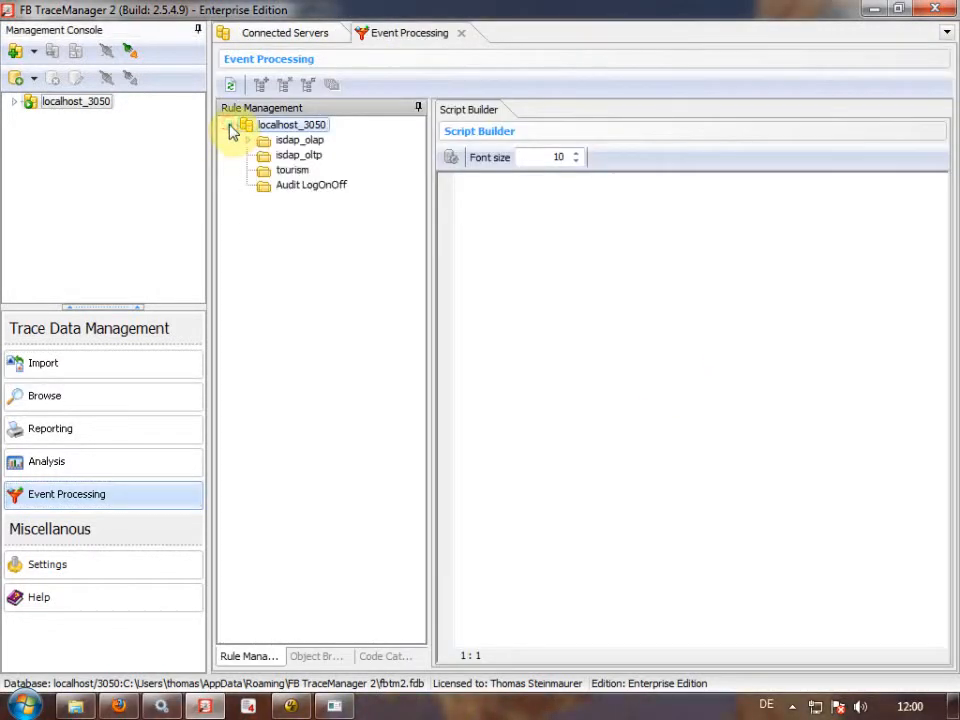
left_click(298, 189)
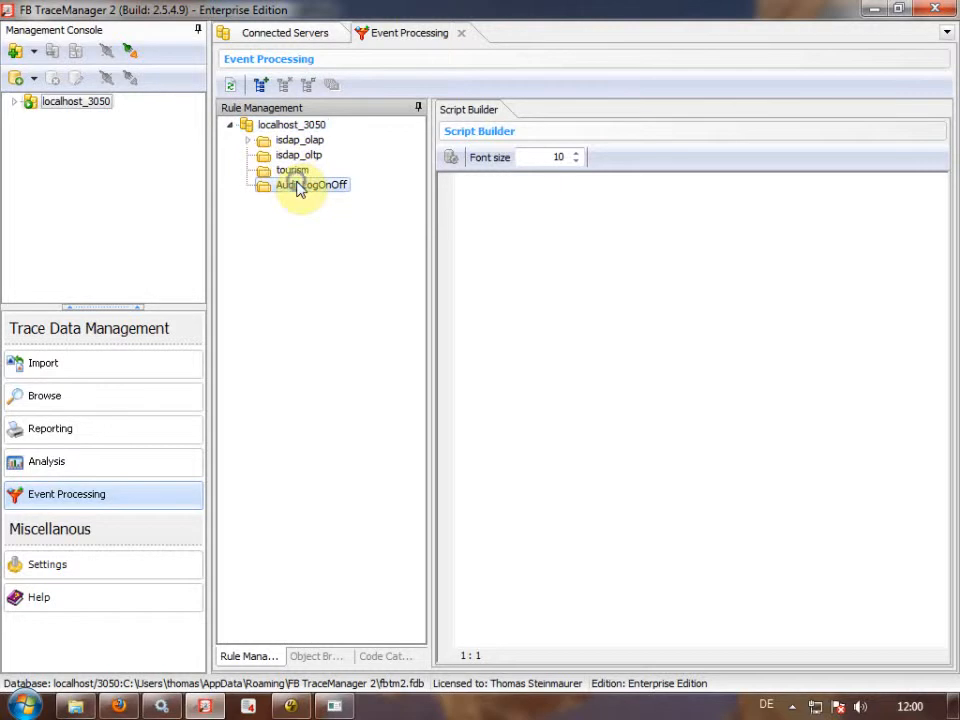
right_click(298, 189)
left_click(384, 657)
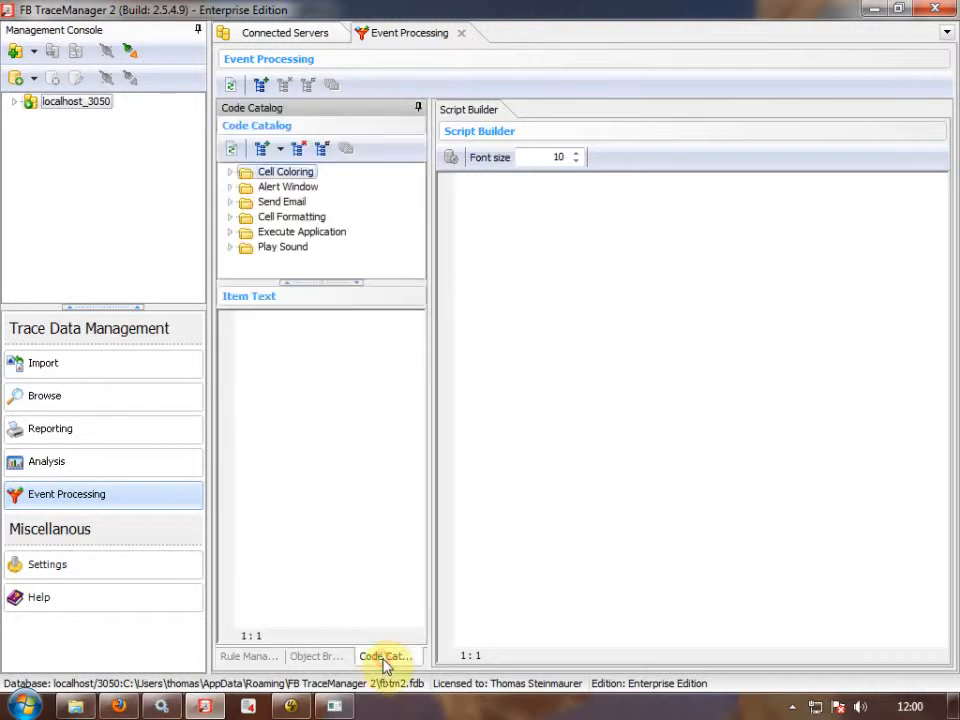
left_click(231, 175)
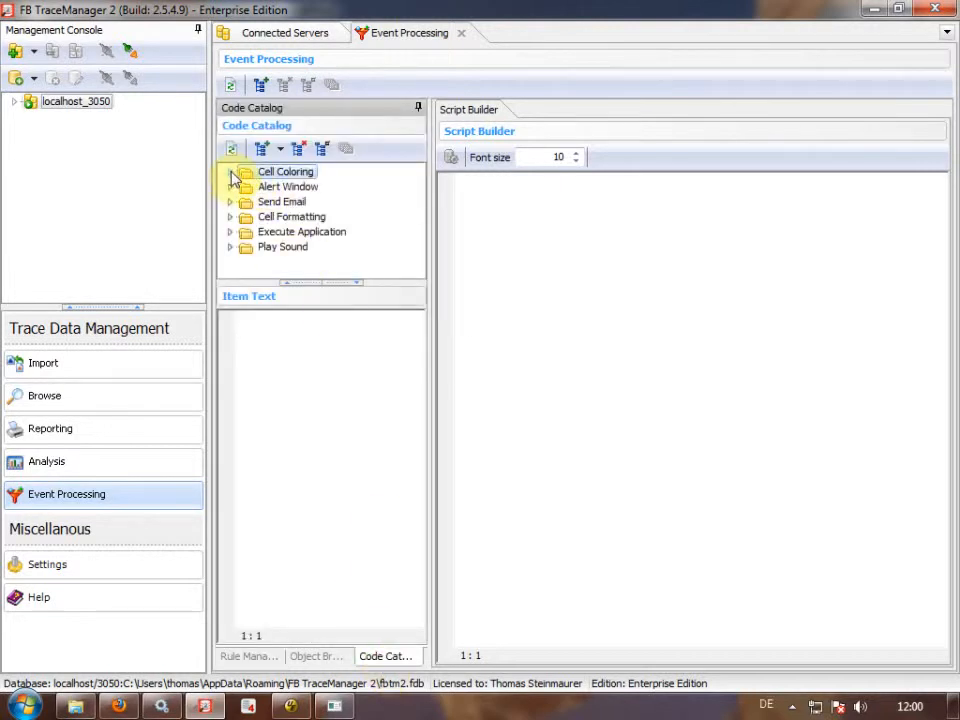
left_click(231, 175)
left_click(293, 216)
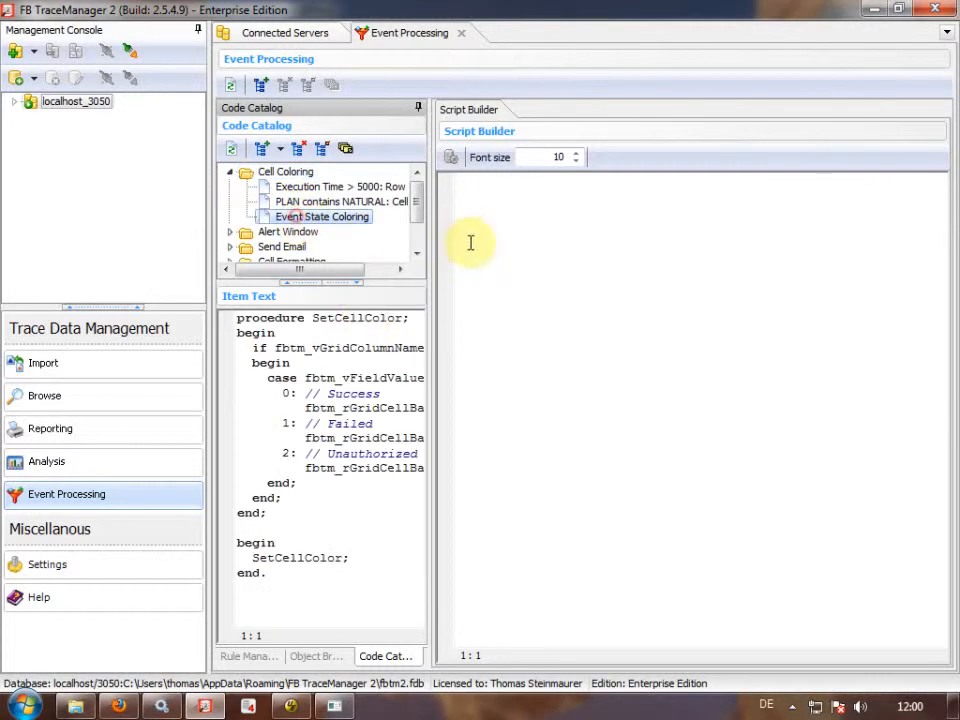
left_click(291, 591)
key("ctrl+a")
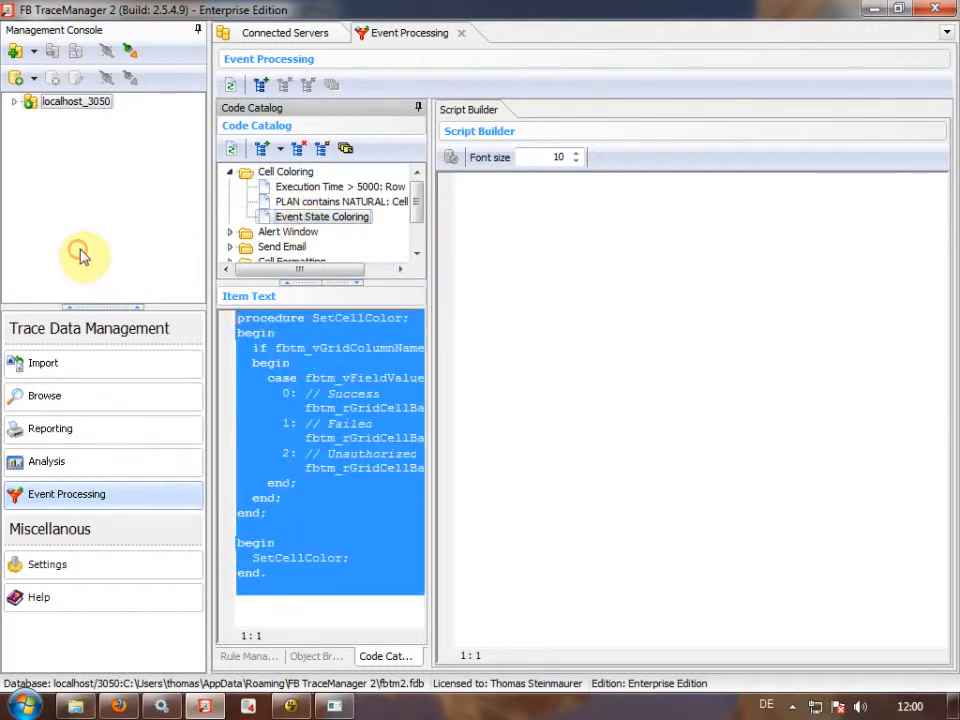
Start a New Rule for Audit LogOnOff in Rule Management.
left_click(253, 657)
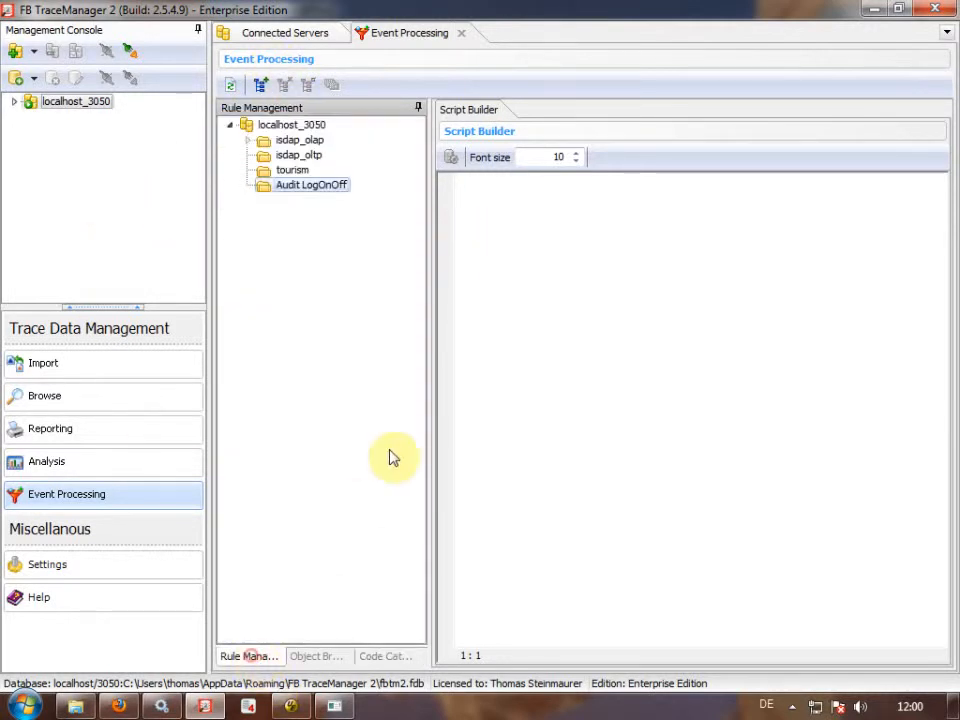
right_click(307, 192)
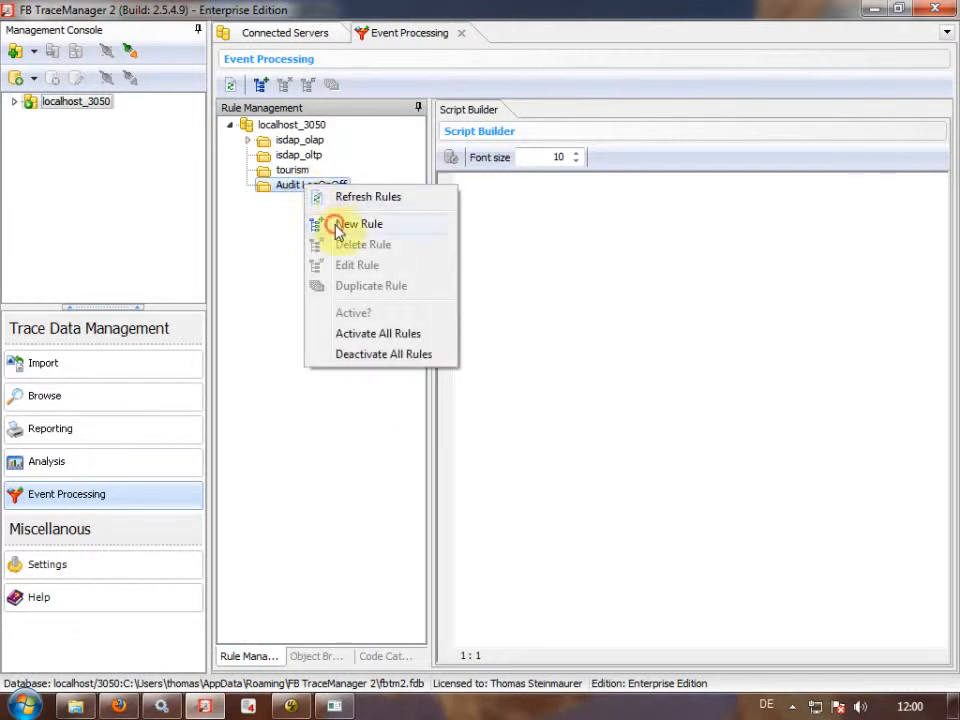
left_click(339, 223)
Register a cell-colouring rule named Cell Coloring - Event State in the wizard.
left_click(694, 268)
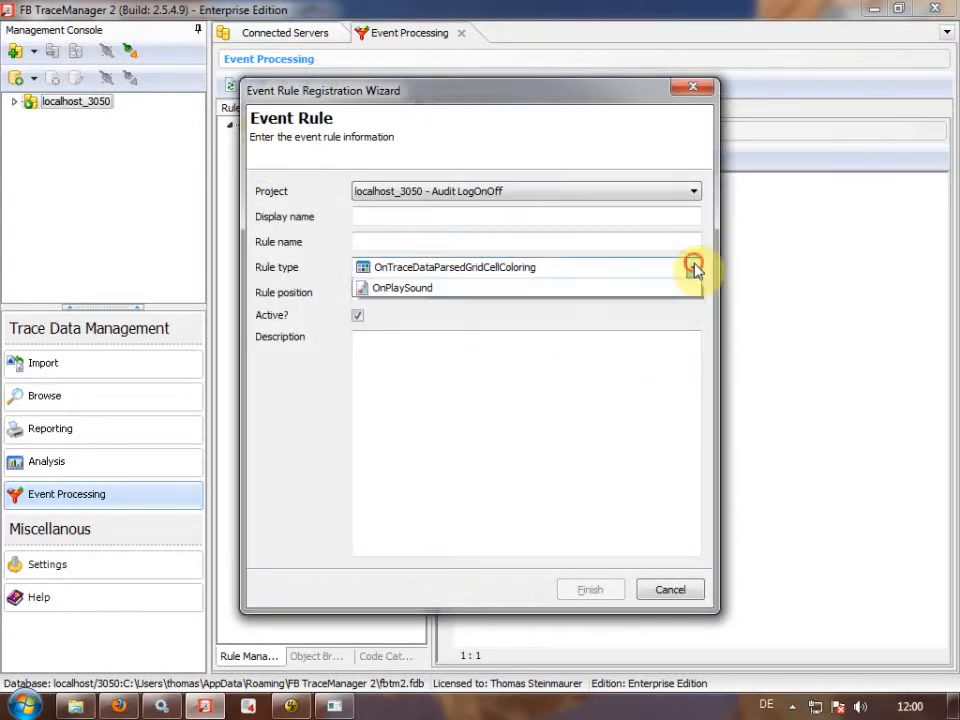
left_click(694, 268)
left_click(597, 218)
type("procedure SetCellColor;")
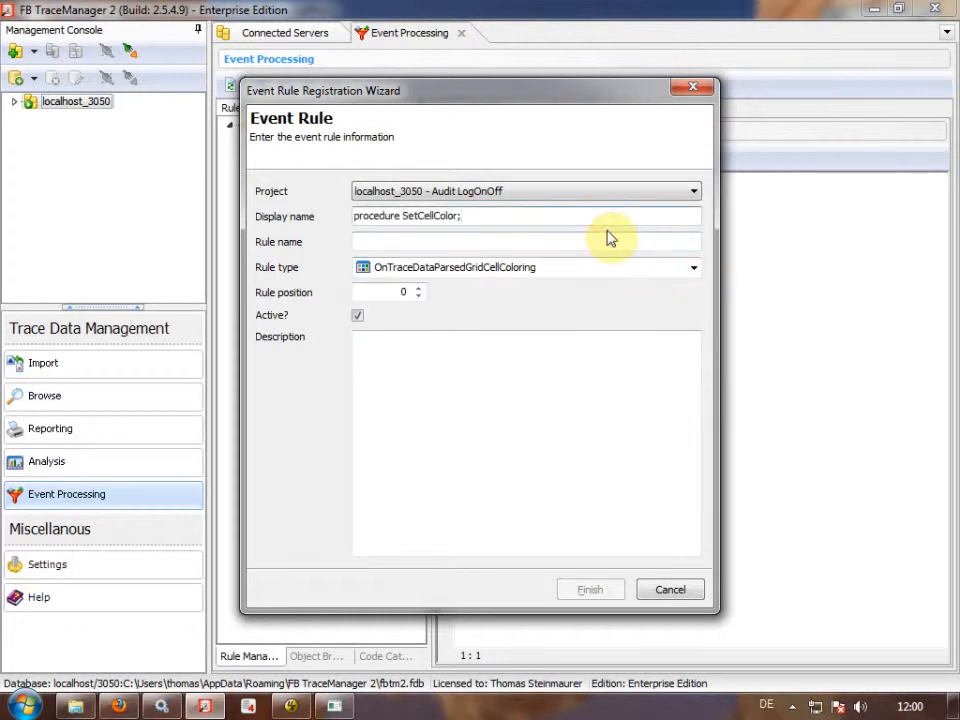
key("ctrl+z")
type("Cell Coloring - Event State")
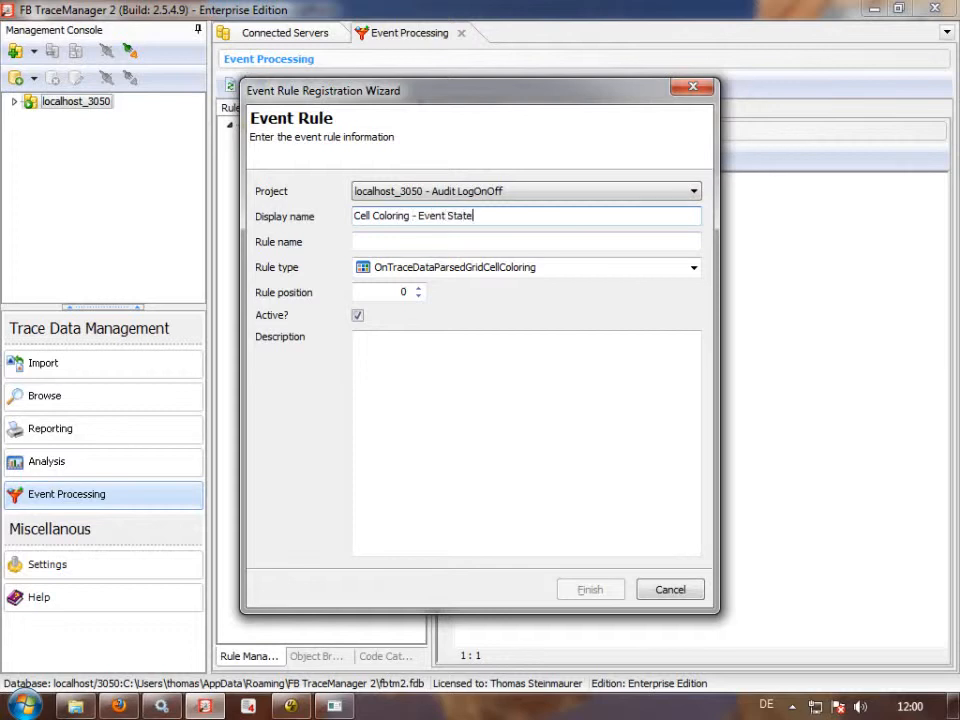
key("Tab")
type("Cel")
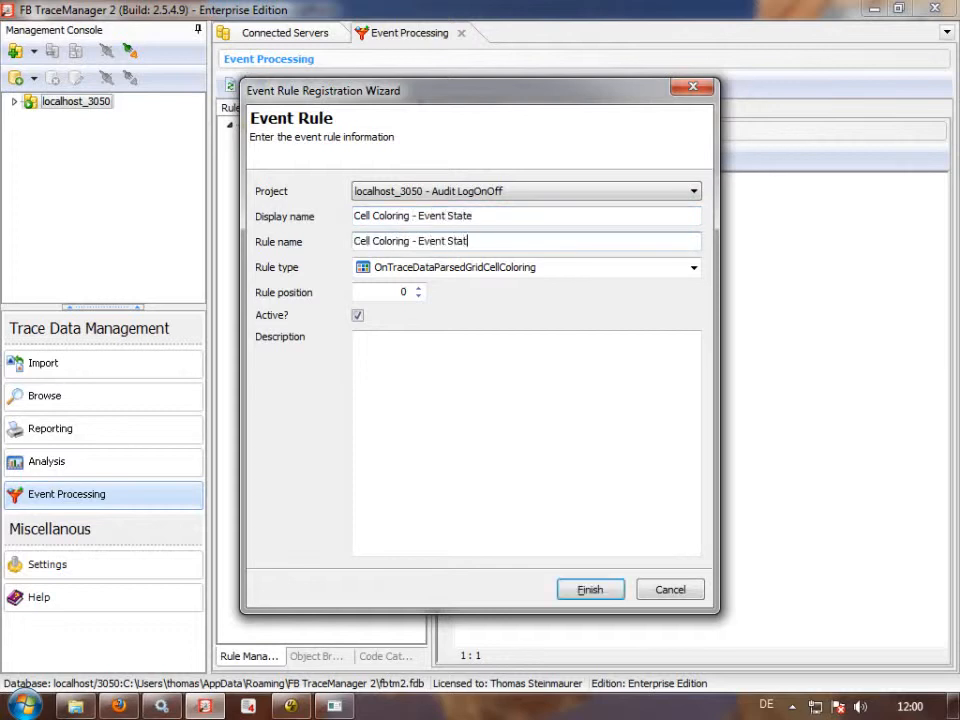
left_click(594, 591)
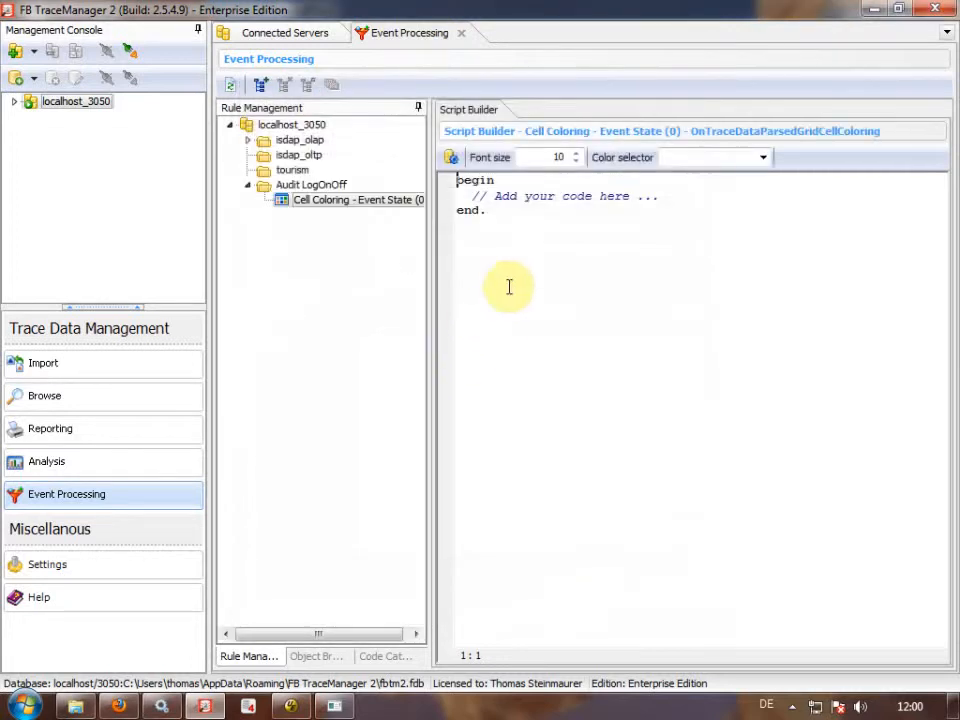
Replace the rule's placeholder code with the SetCellColor script in Script Builder.
key("ctrl+a")
type("procedure SetCellColor; begin   if fbtm_vGridColumnName = fbtm_cFieldName_EventState then   begin     case fbtm_vFieldValue_EventState of       0: // Success          fbtm_rGridCellBackgroundColor := clMoneyGreen;       1: // Failed          fbtm_rGridCellBackgroundColor := $0000CCFF;       2: // Unauthorized          fbtm_rGridCellBackgroundColor := clRed;     end;   end; end;  begin   SetCellColor; end.")
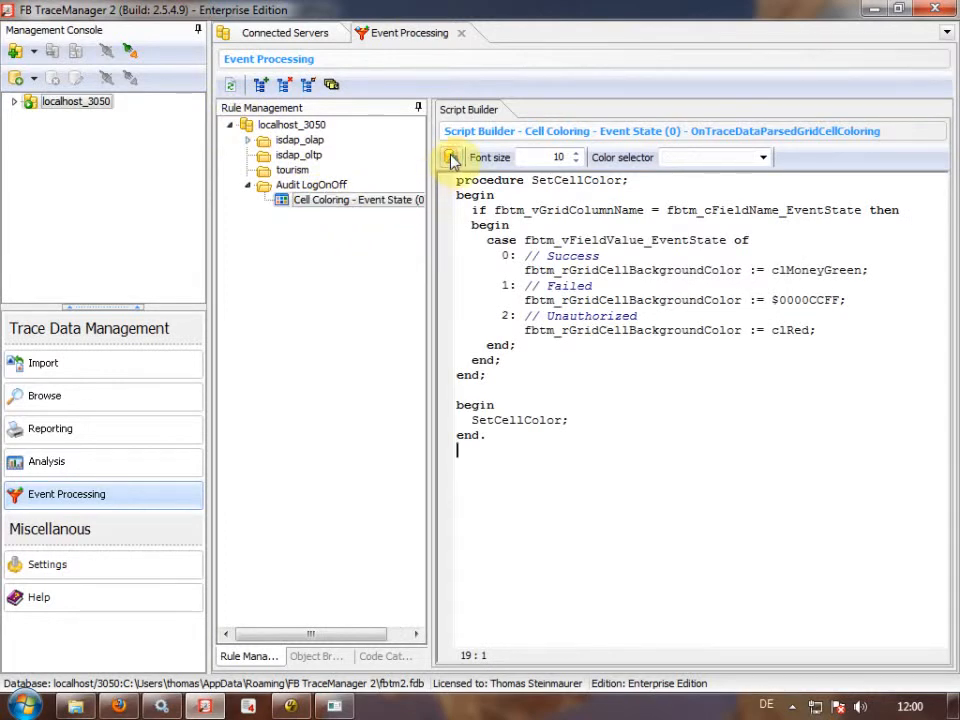
left_click(298, 38)
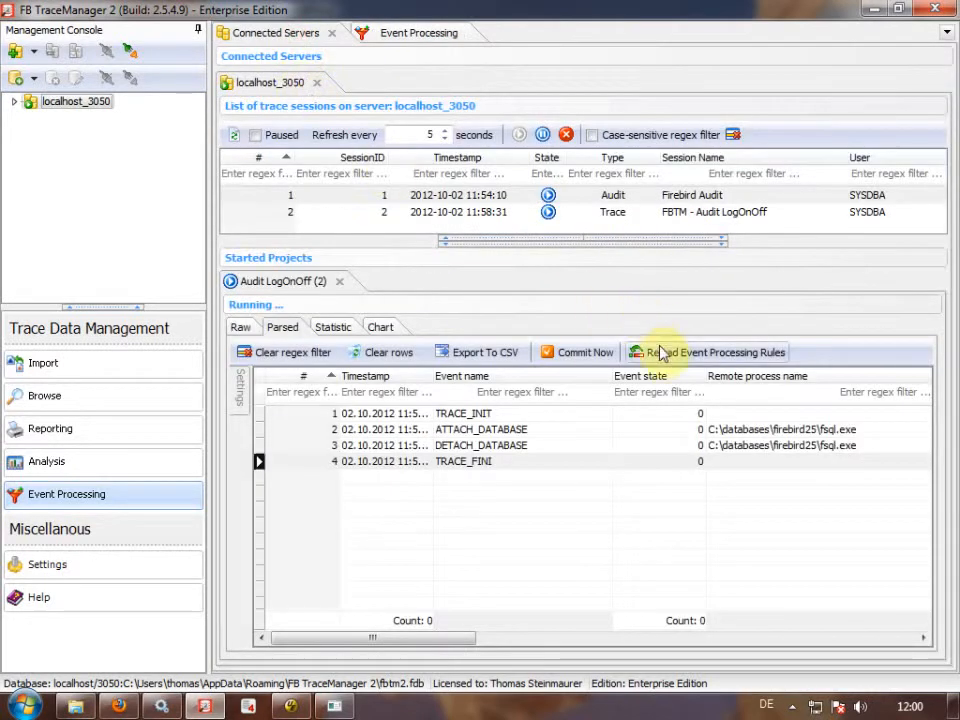
Rerun the tourism.fdb connect in fsql and check the new green-coloured rows in Parsed.
left_click(334, 706)
key("Up")
key("Up")
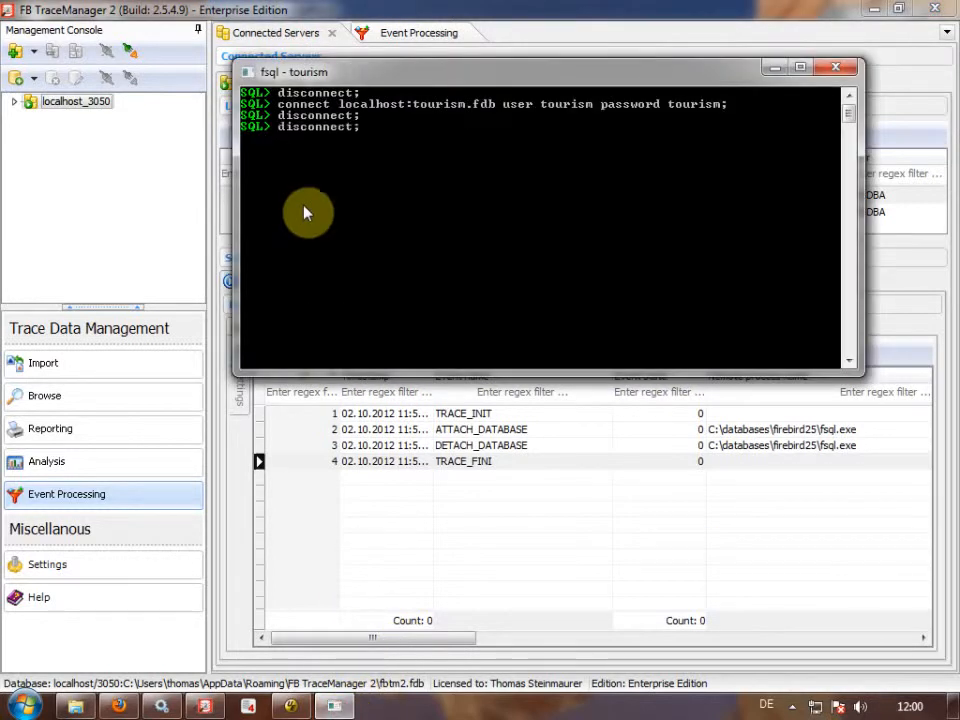
key("Return")
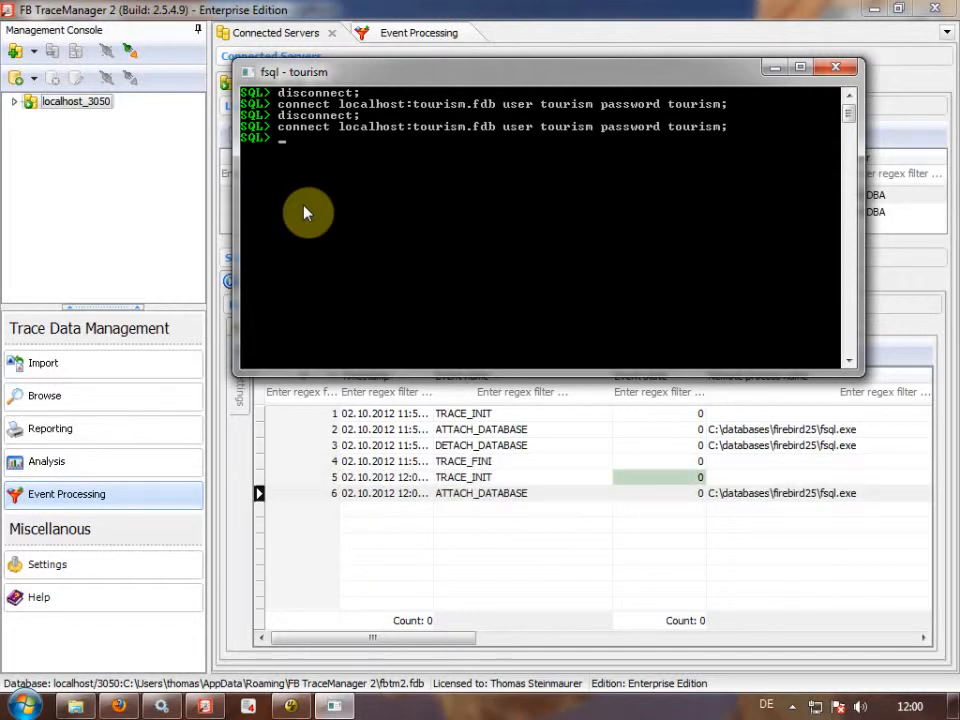
double_click(669, 477)
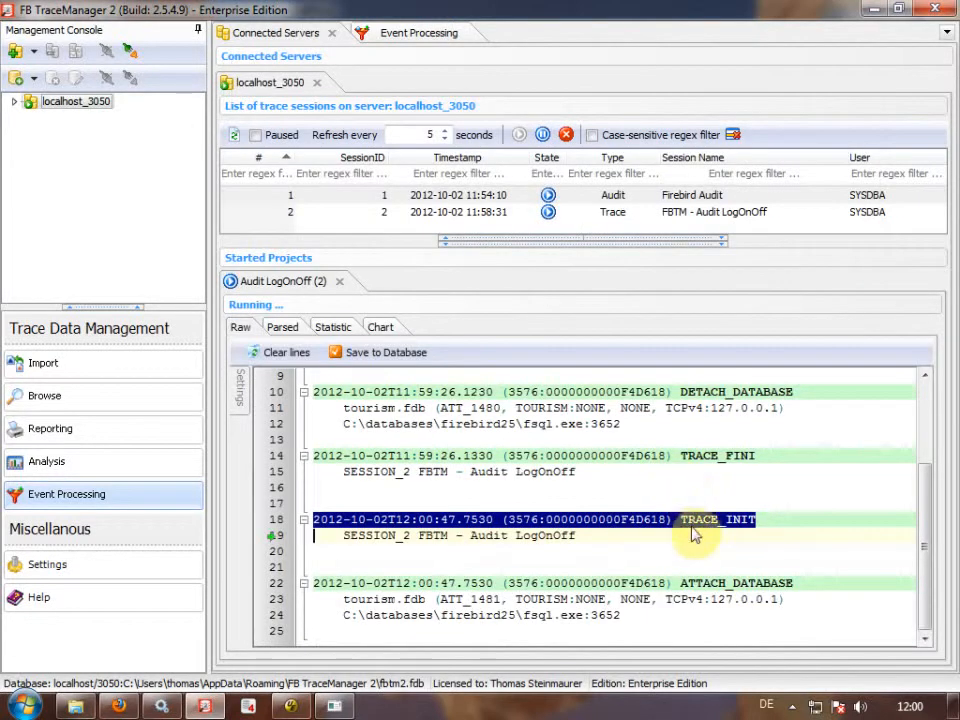
left_click(289, 330)
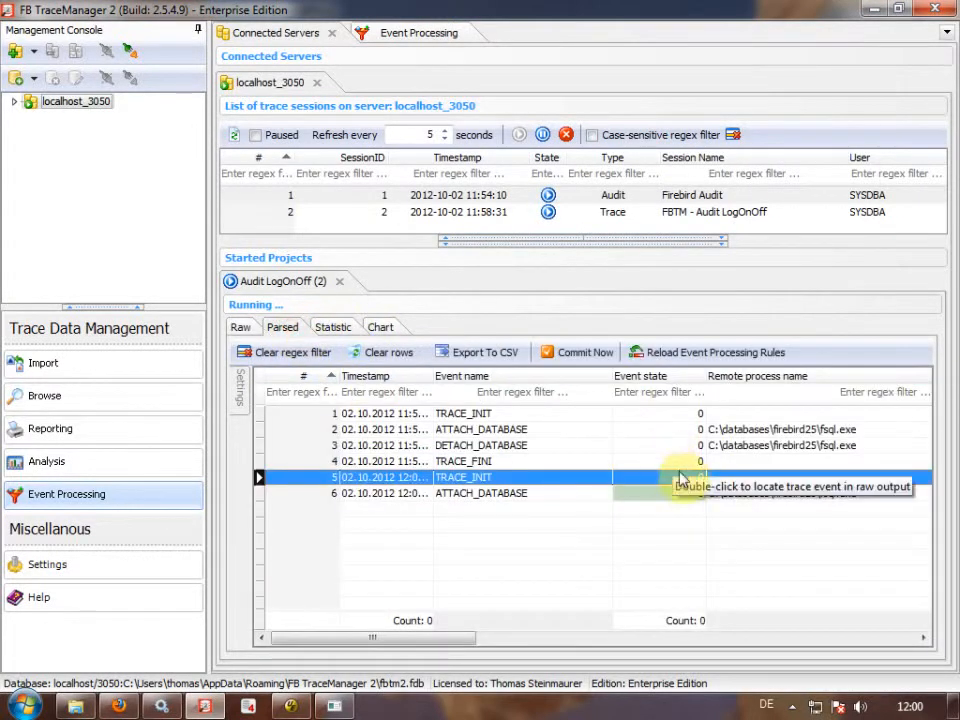
left_click(580, 464)
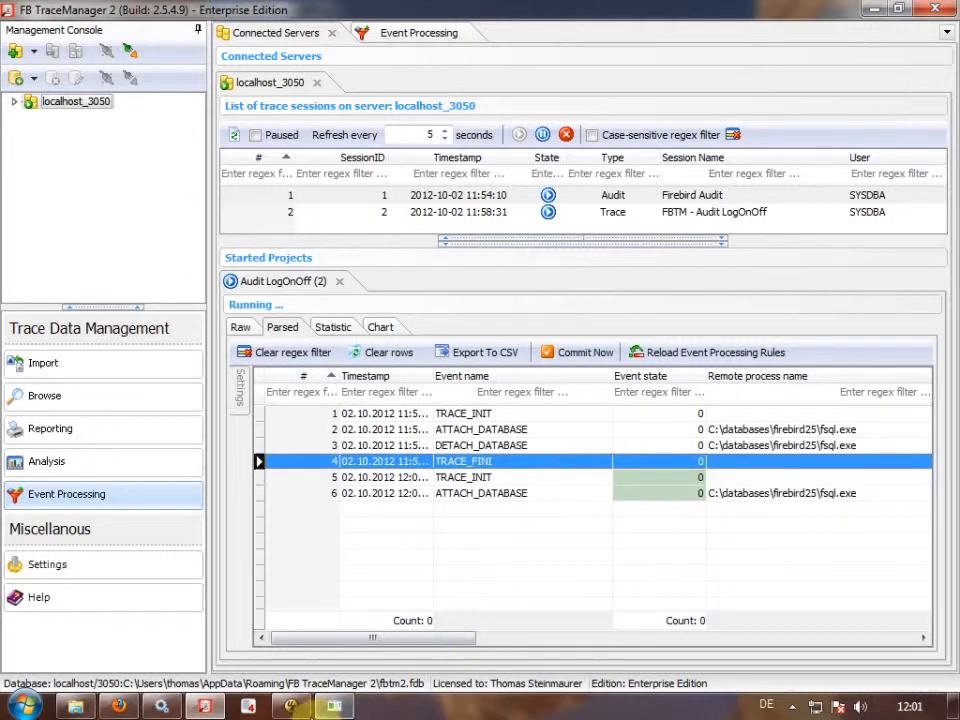
Disconnect fsql, then edit the recalled connect command to target tourism2.fdb.
left_click(334, 708)
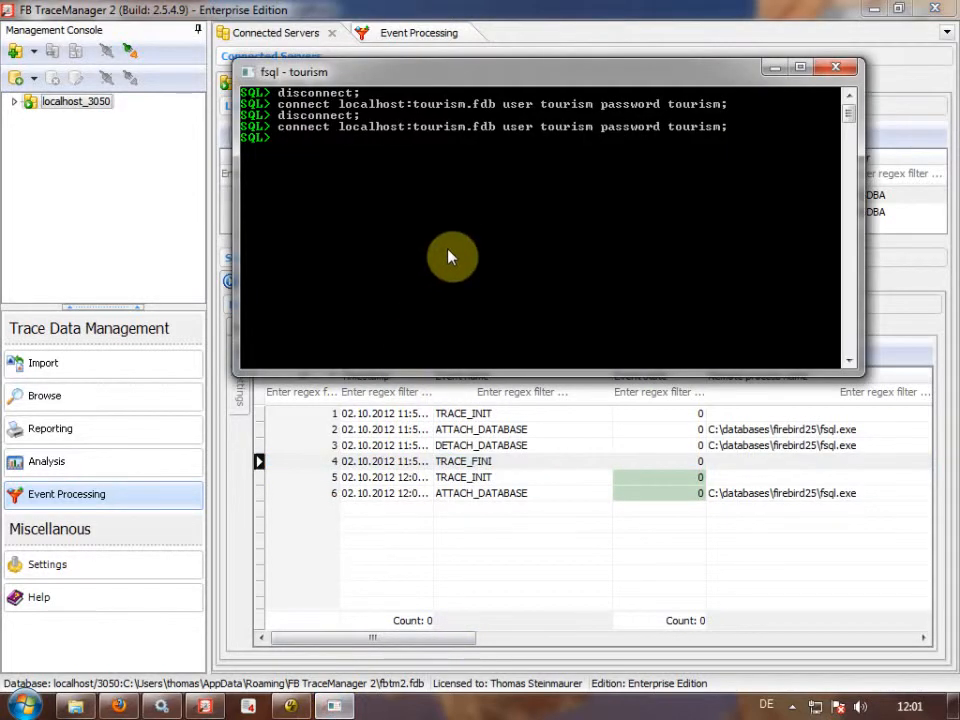
type("disconnect;")
key("Return")
key("Up")
key("Up")
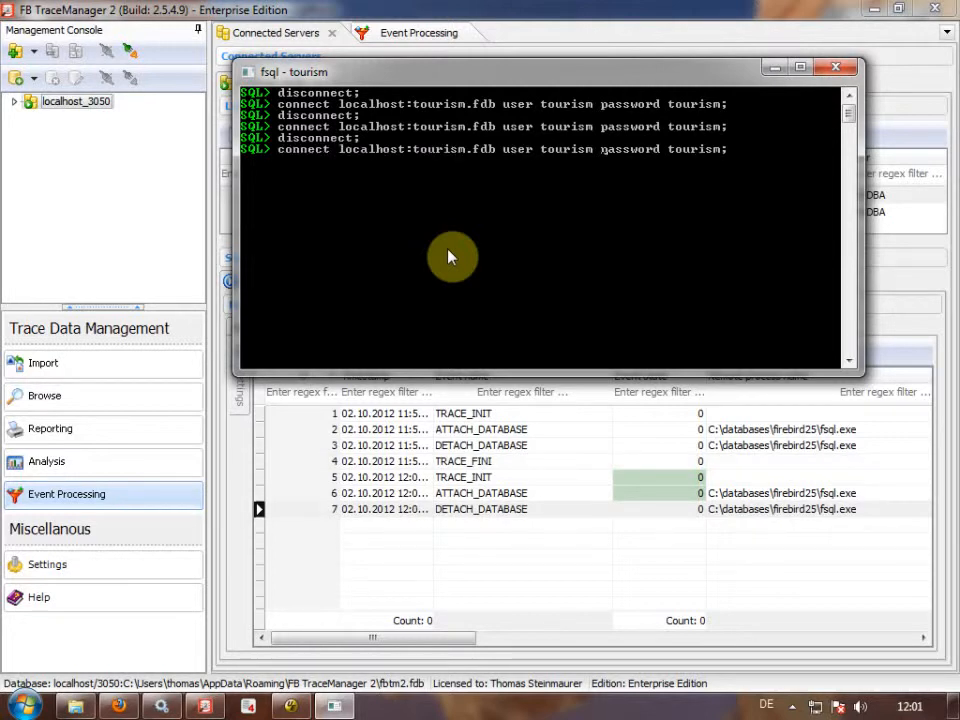
key("Left")
key("Left")
key("Left")
key("Left")
key("Left")
key("Left")
key("Left")
key("Left")
key("Left")
key("Left")
key("Left")
key("Left")
key("Left")
key("Left")
key("Left")
key("Left")
key("Left")
key("Left")
key("Left")
key("Left")
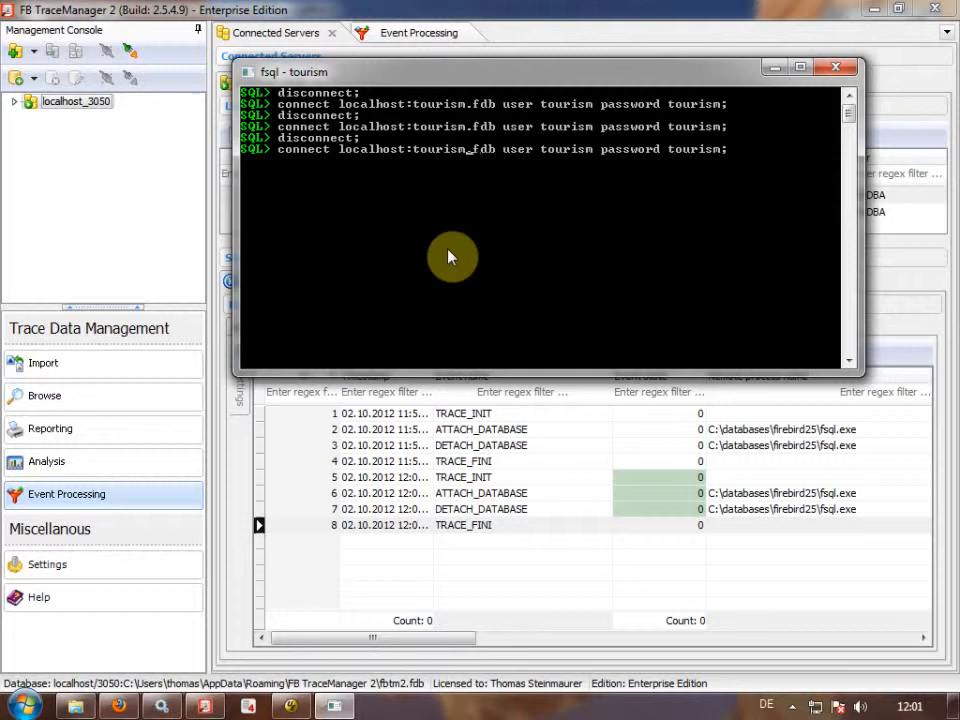
type("2")
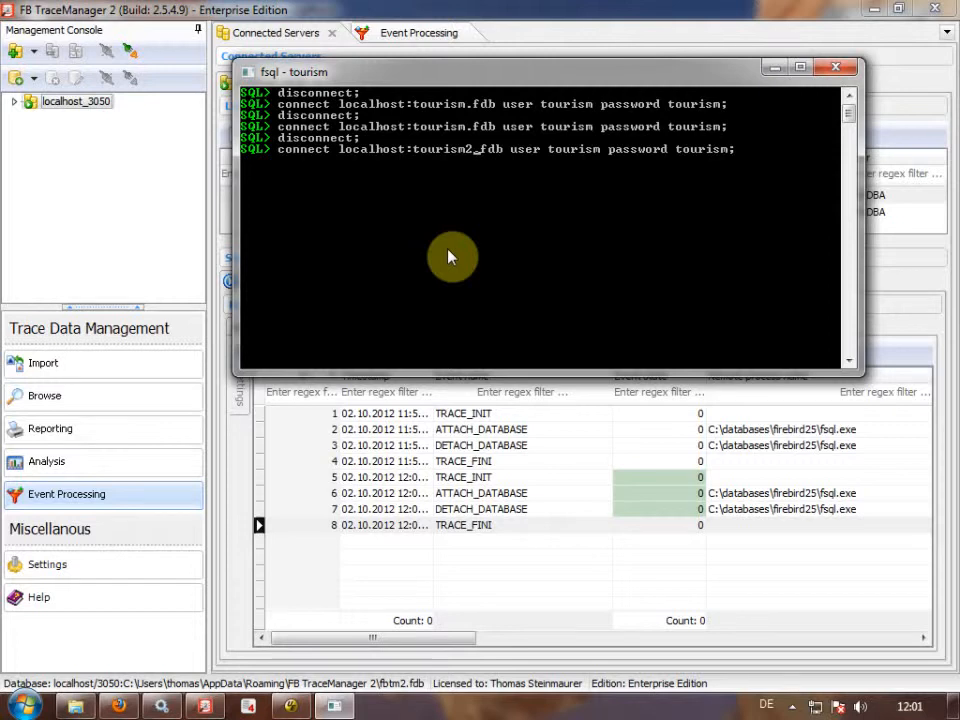
Attempt the tourism2.fdb connect and inspect the failed ATTACH_DATABASE and ERROR AT rows in Raw.
key("Return")
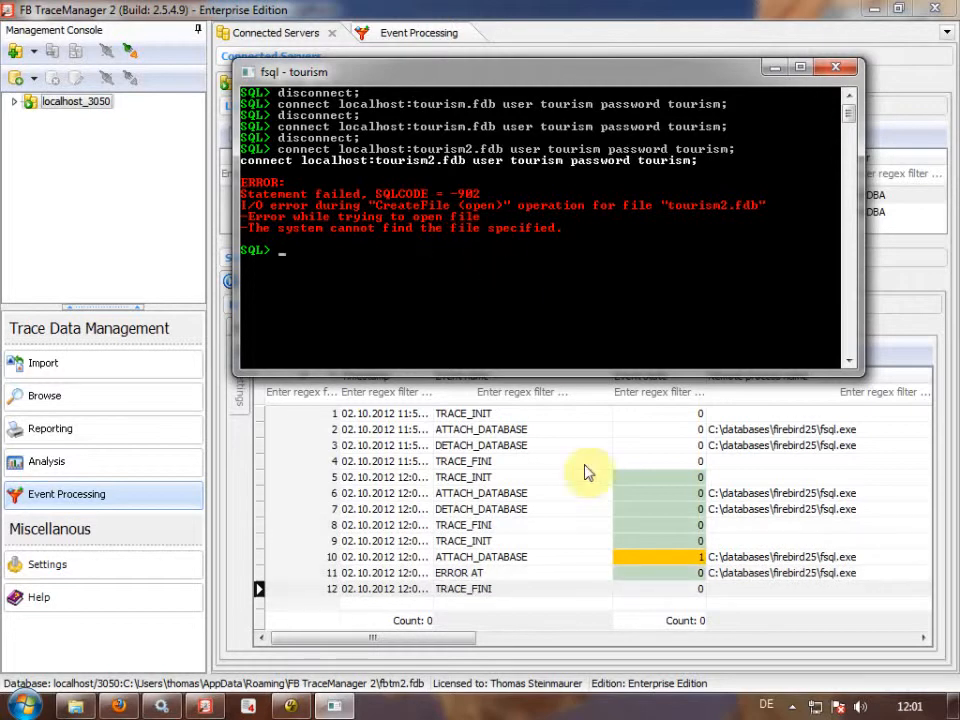
double_click(649, 561)
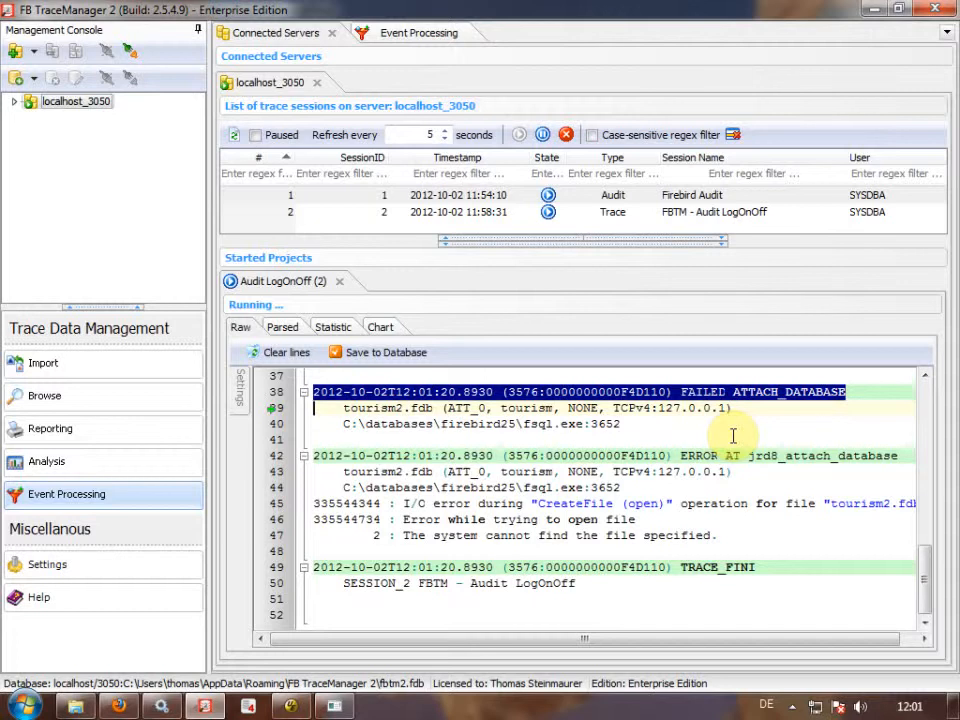
left_click(288, 327)
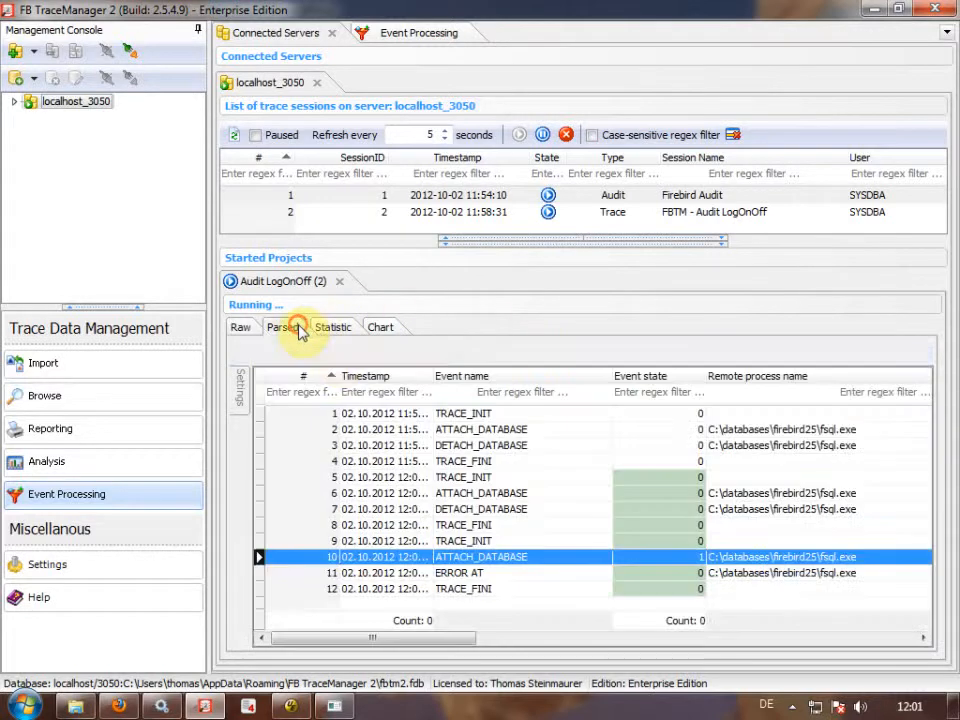
left_click(688, 541)
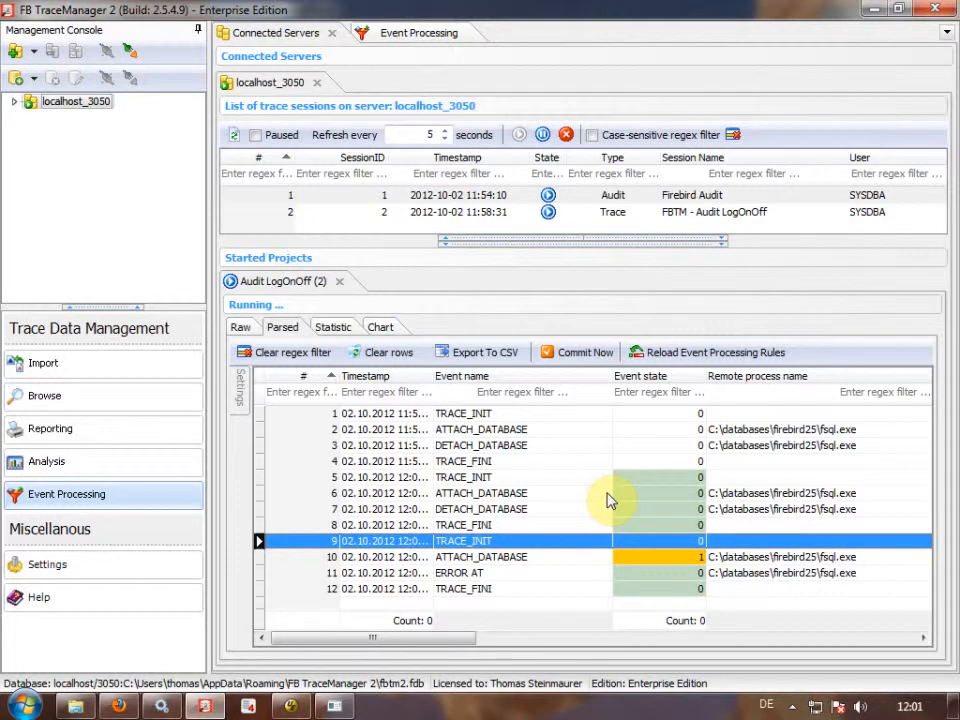
double_click(484, 576)
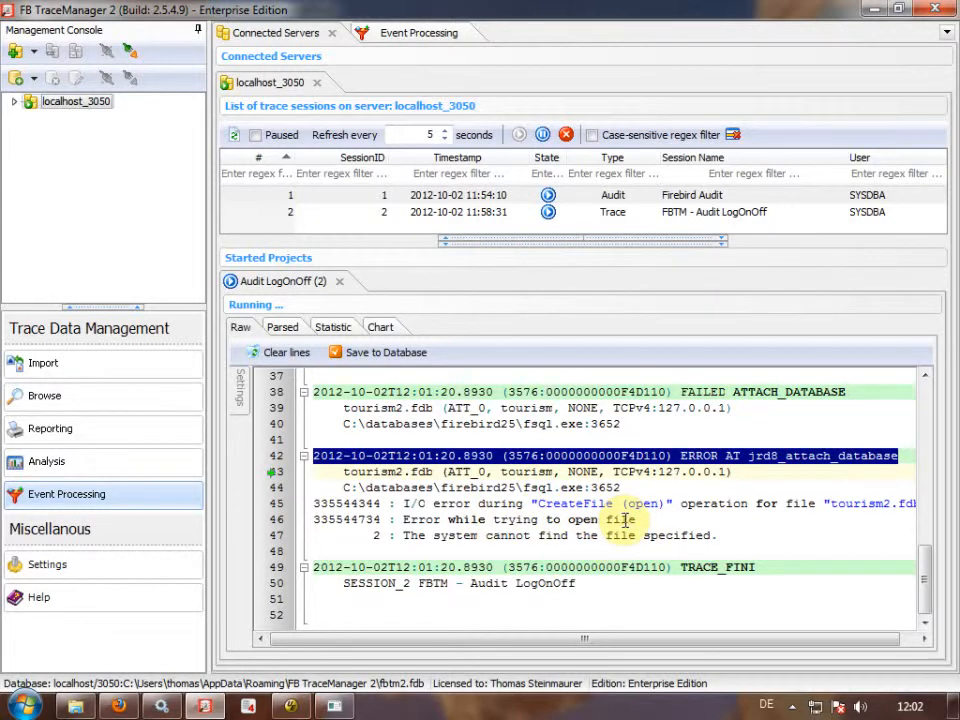
left_click(282, 327)
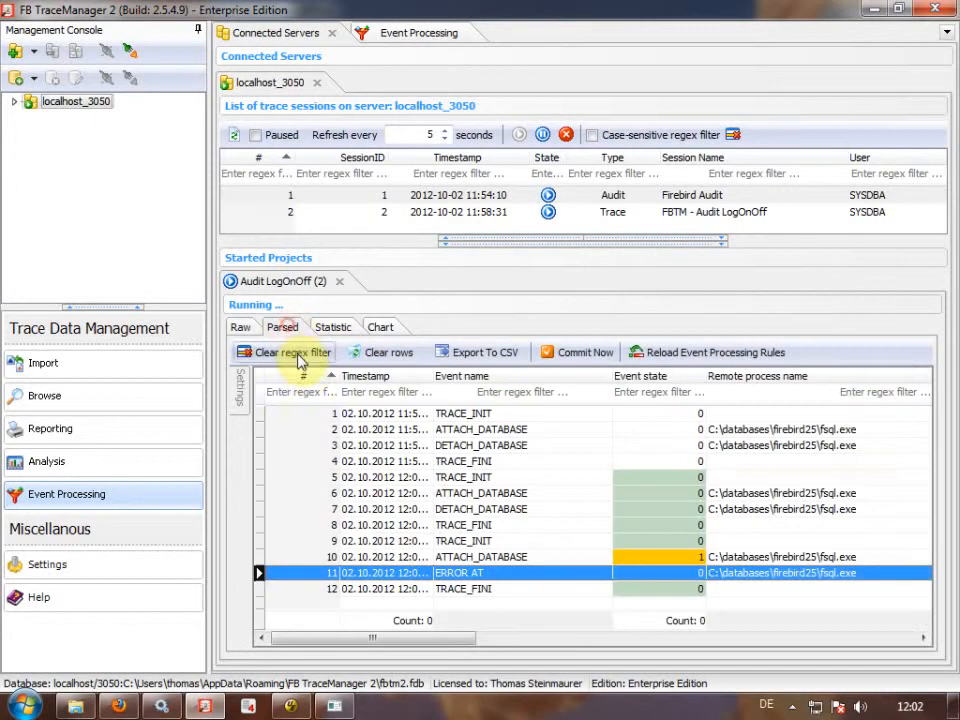
left_click(334, 706)
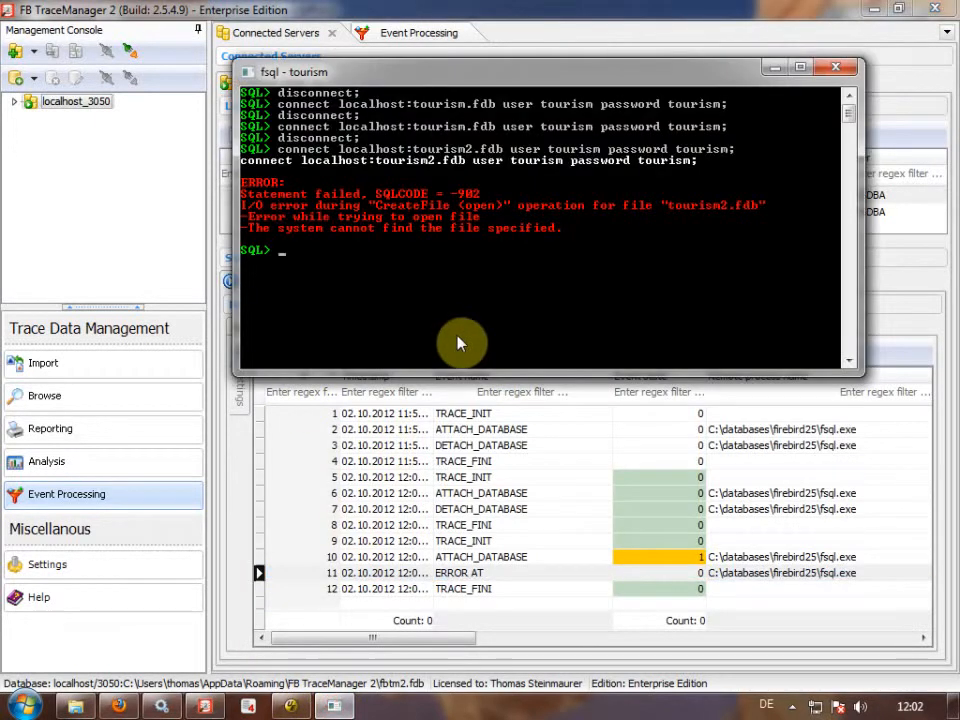
Retry connecting fsql to tourism.fdb with a deliberately wrong password.
key("Up")
key("Left")
key("Left")
key("Left")
key("Left")
key("Left")
key("Left")
key("Left")
key("Left")
key("Left")
key("Left")
key("Left")
key("Left")
key("Left")
key("Left")
key("Left")
key("Left")
key("Left")
key("Left")
key("Left")
key("Left")
key("BackSpace")
key("Right")
key("Right")
key("Right")
key("Right")
key("Right")
key("Right")
key("Right")
key("Right")
key("Right")
key("Right")
key("Right")
key("Right")
key("Right")
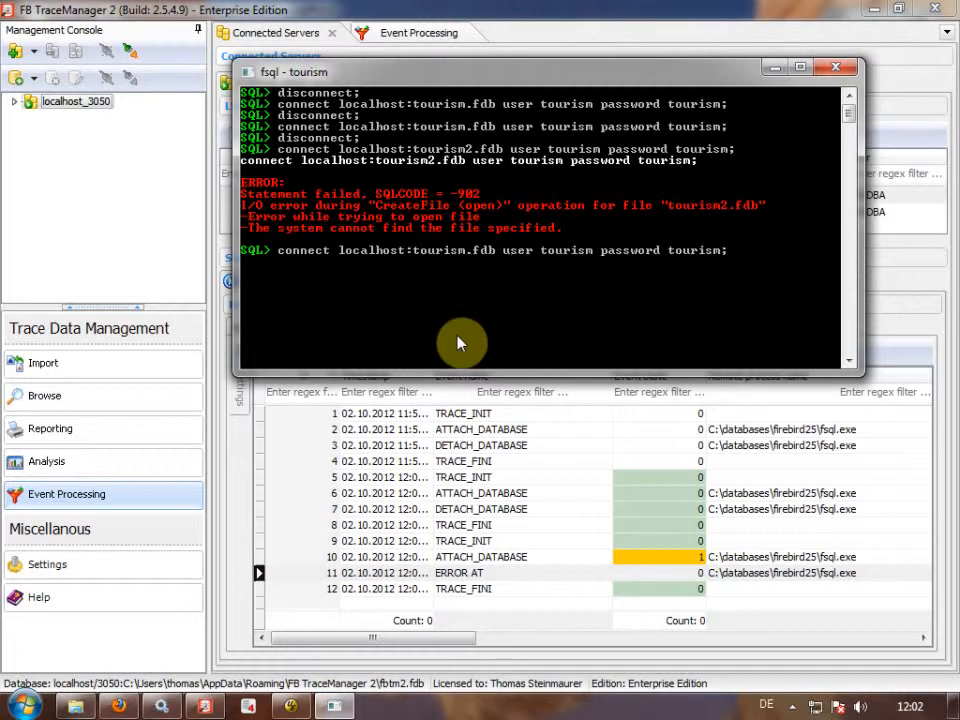
type("2")
key("Return")
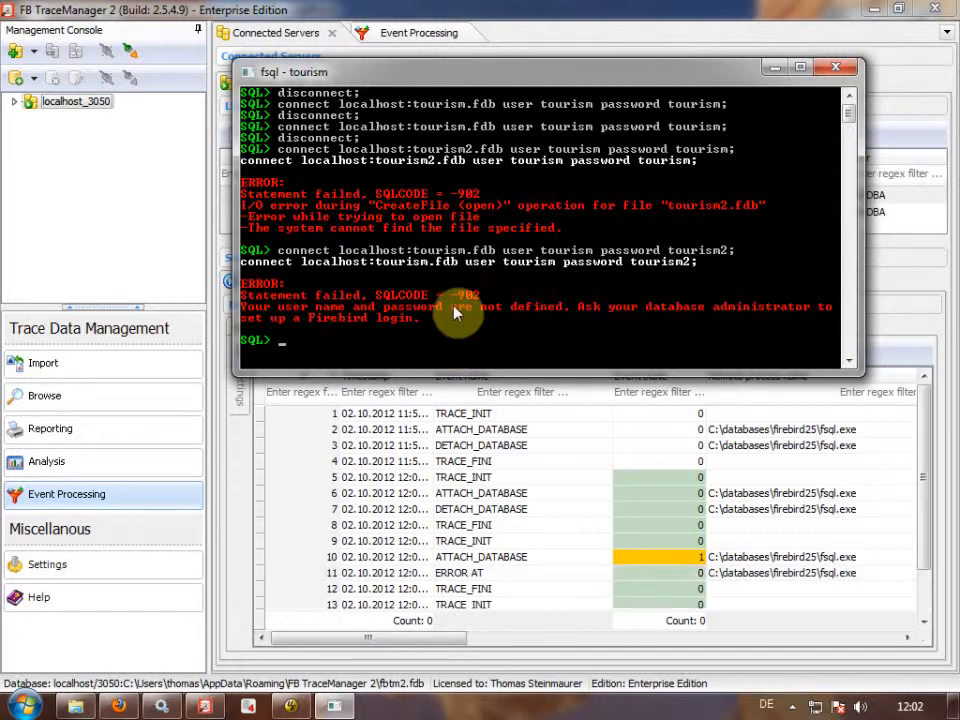
Inspect the unauthorized ATTACH_DATABASE and ERROR AT events in Raw and Parsed, then open Event Processing.
left_click(559, 480)
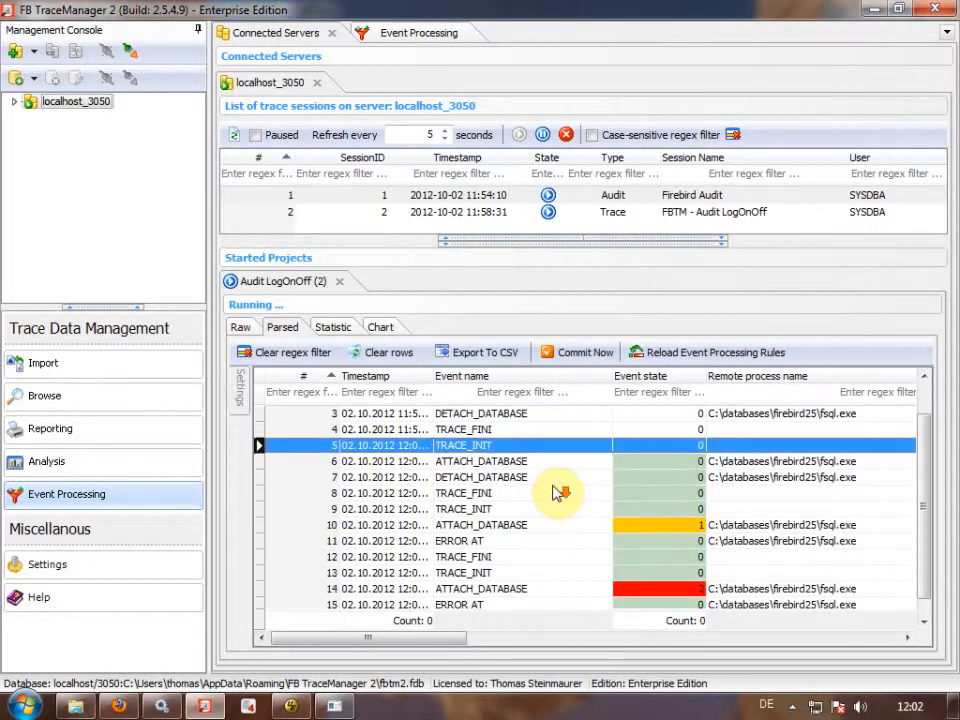
left_click(660, 585)
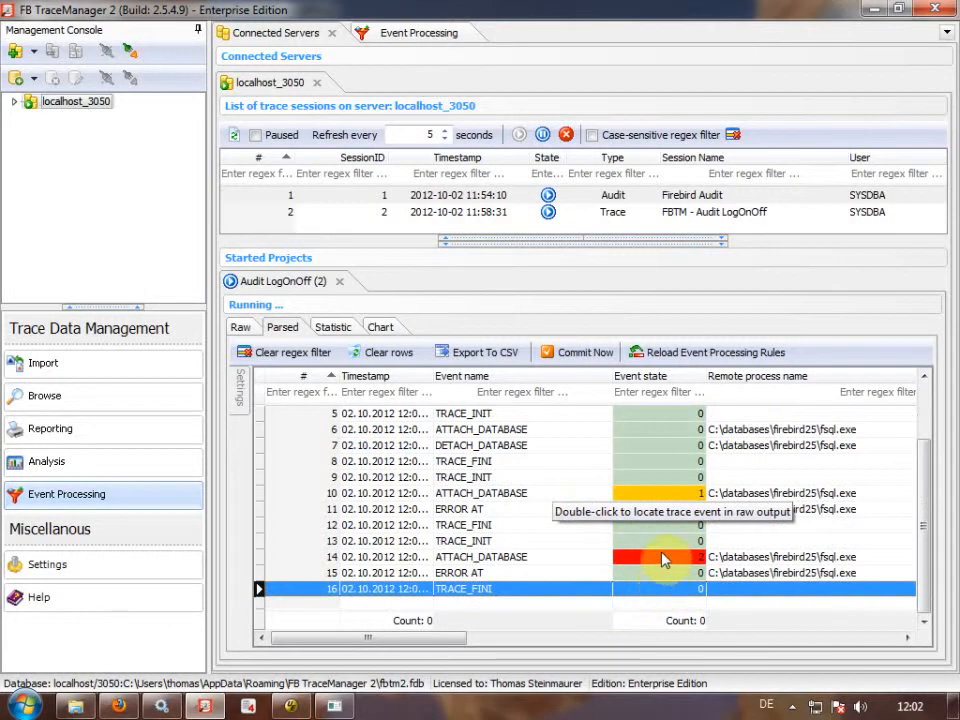
double_click(664, 561)
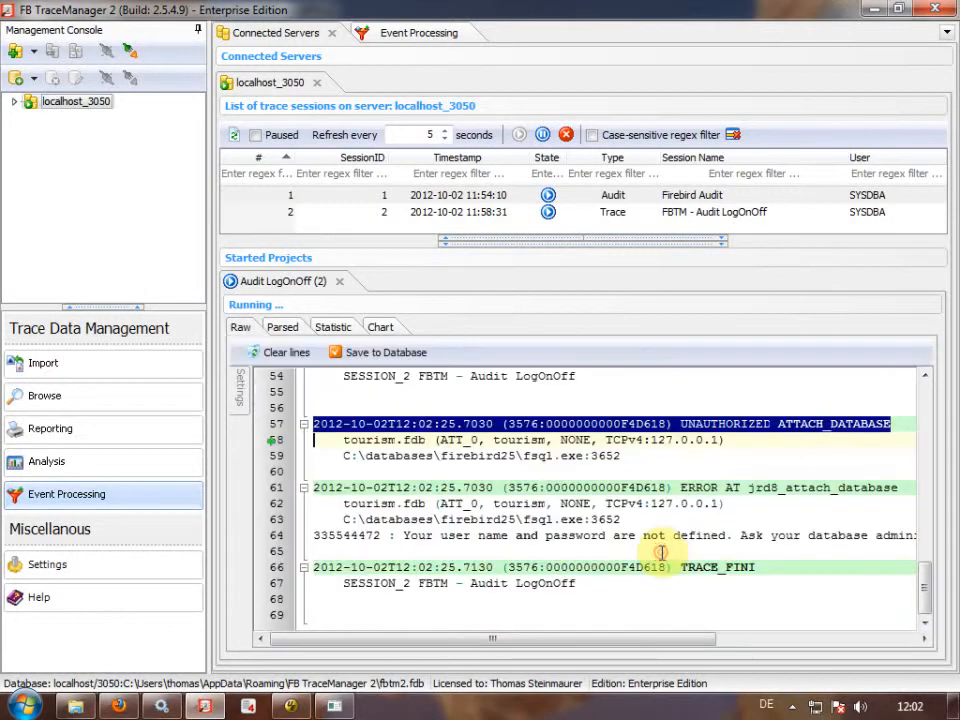
left_click(721, 440)
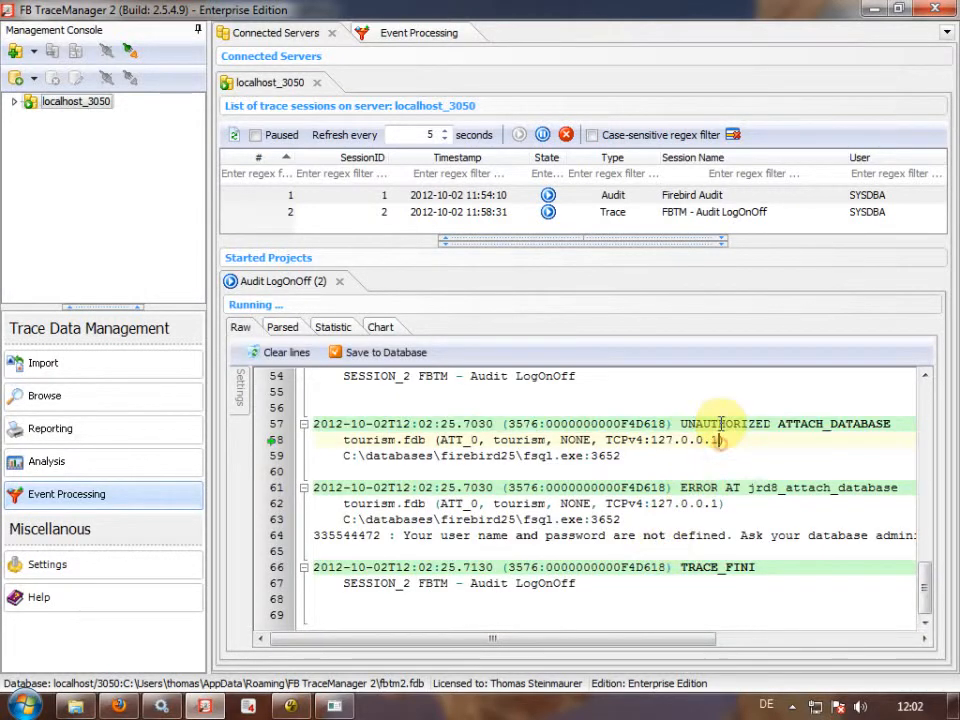
left_click(282, 328)
left_click(662, 525)
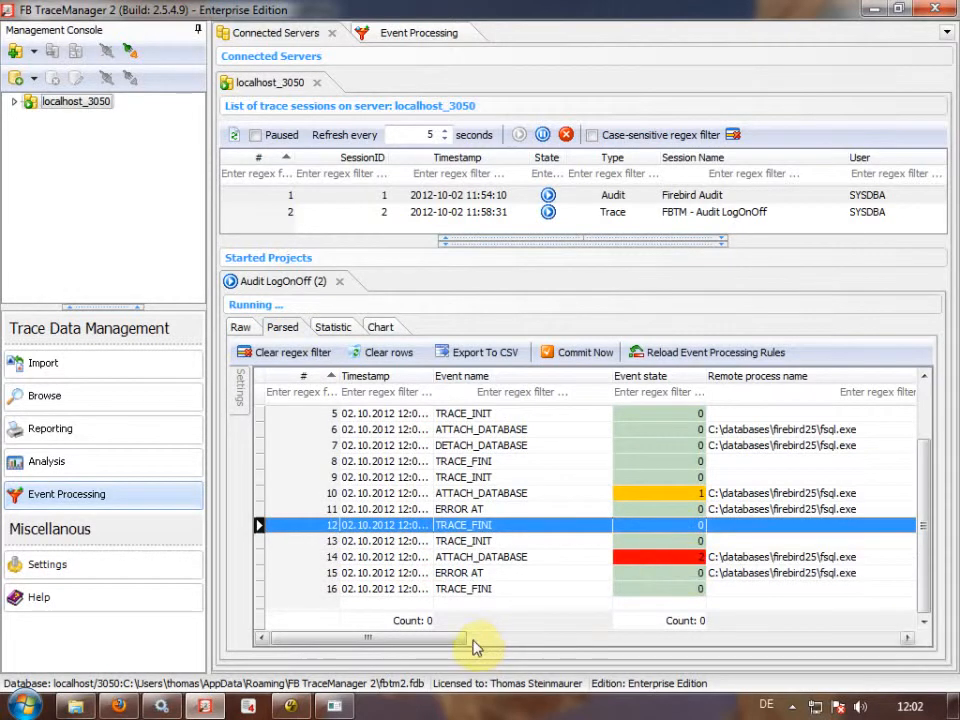
double_click(562, 574)
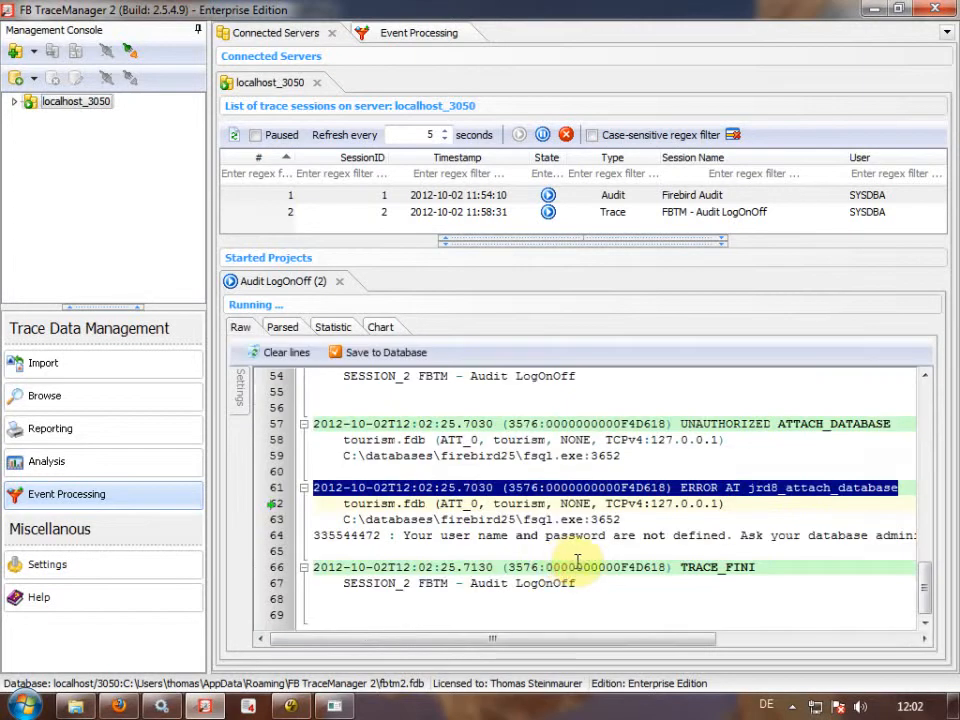
left_click(722, 498)
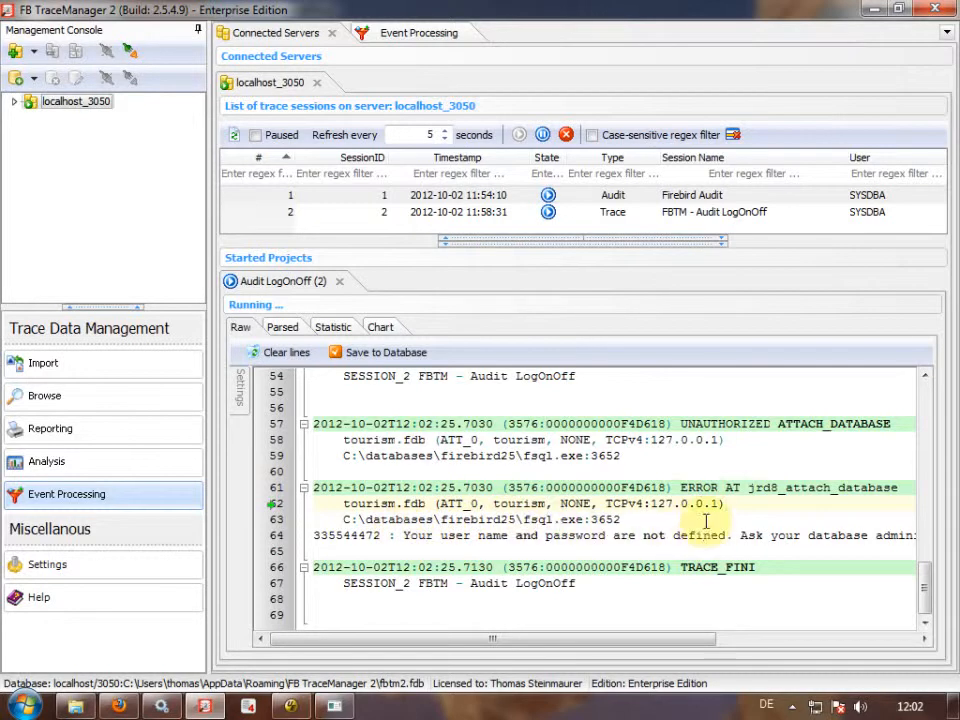
left_click(282, 326)
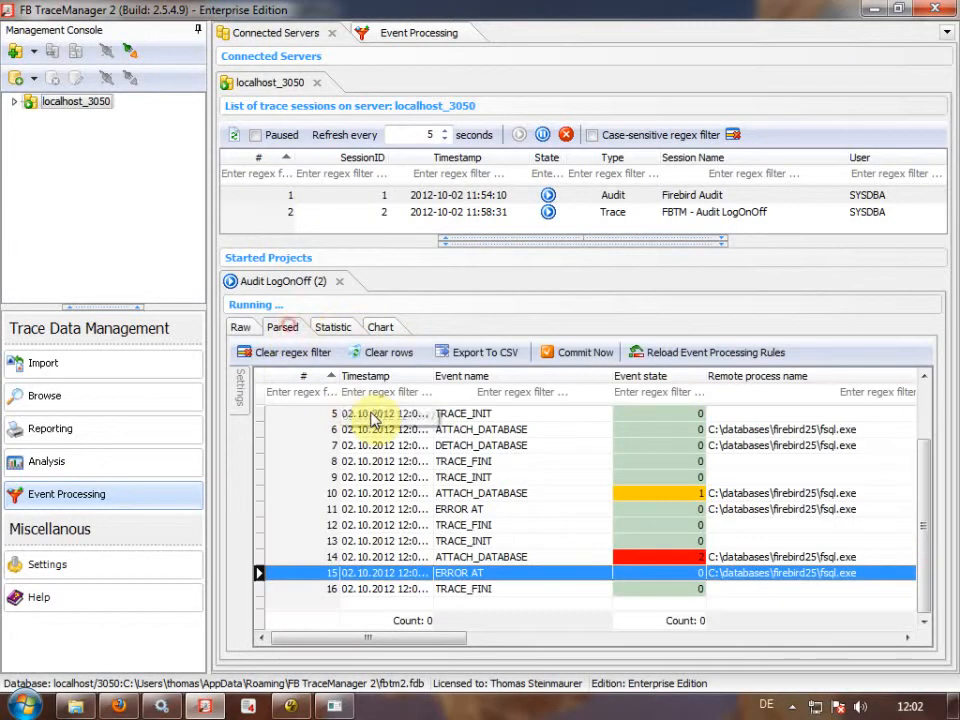
left_click(412, 478)
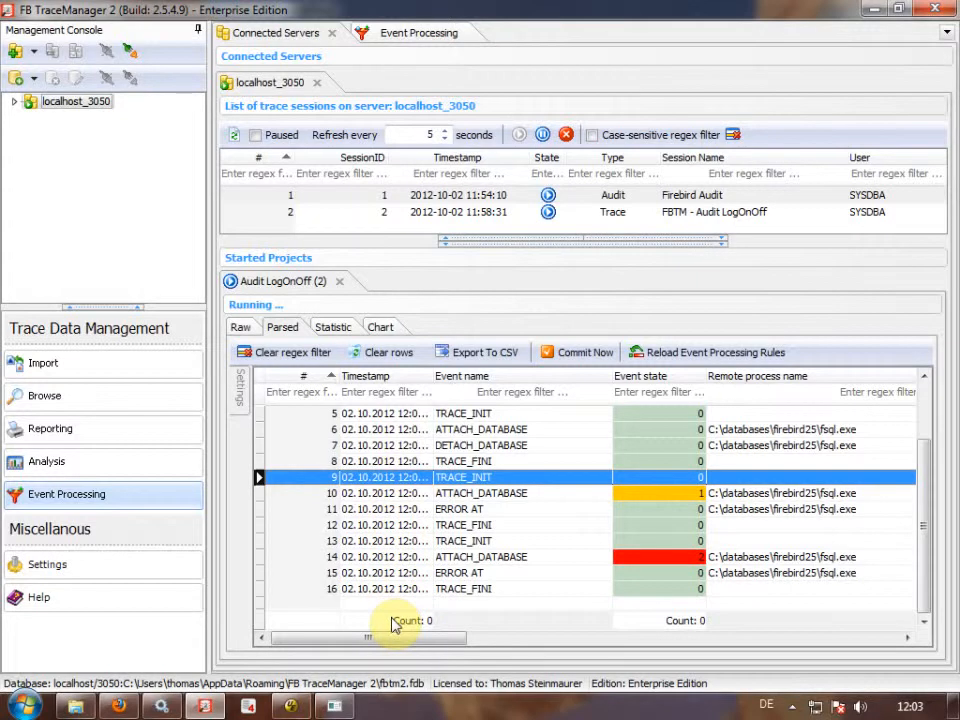
left_click(420, 32)
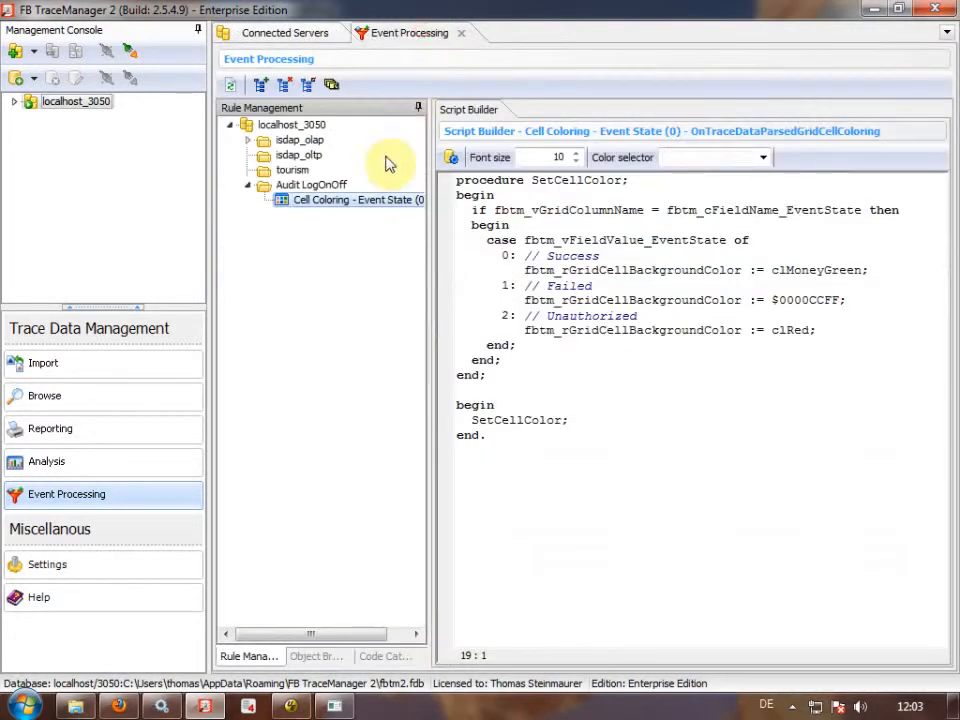
left_click(385, 656)
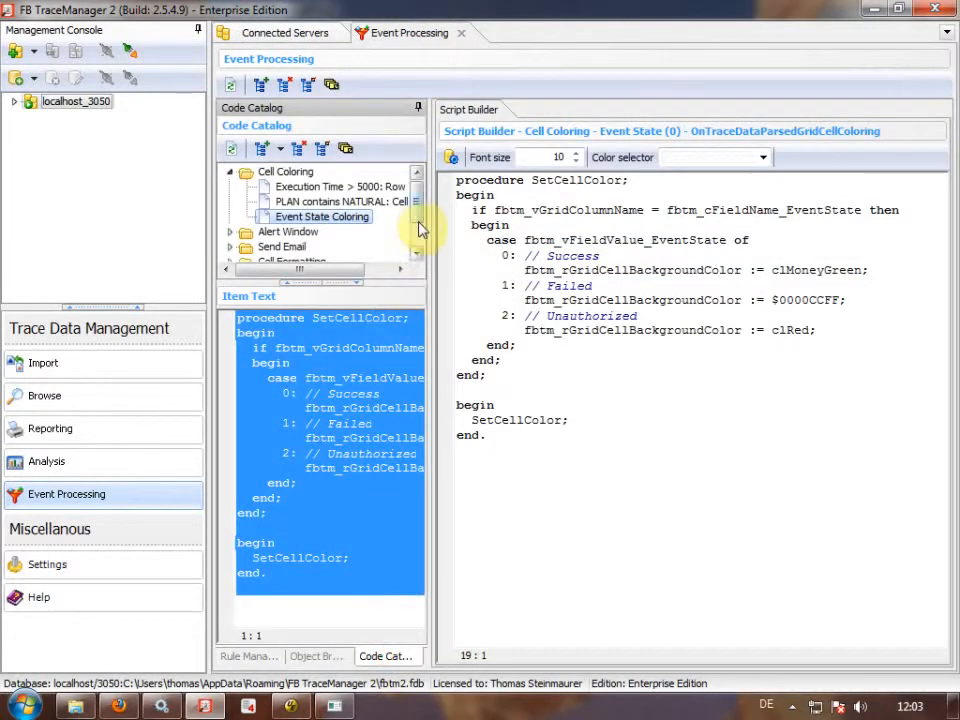
left_click(416, 253)
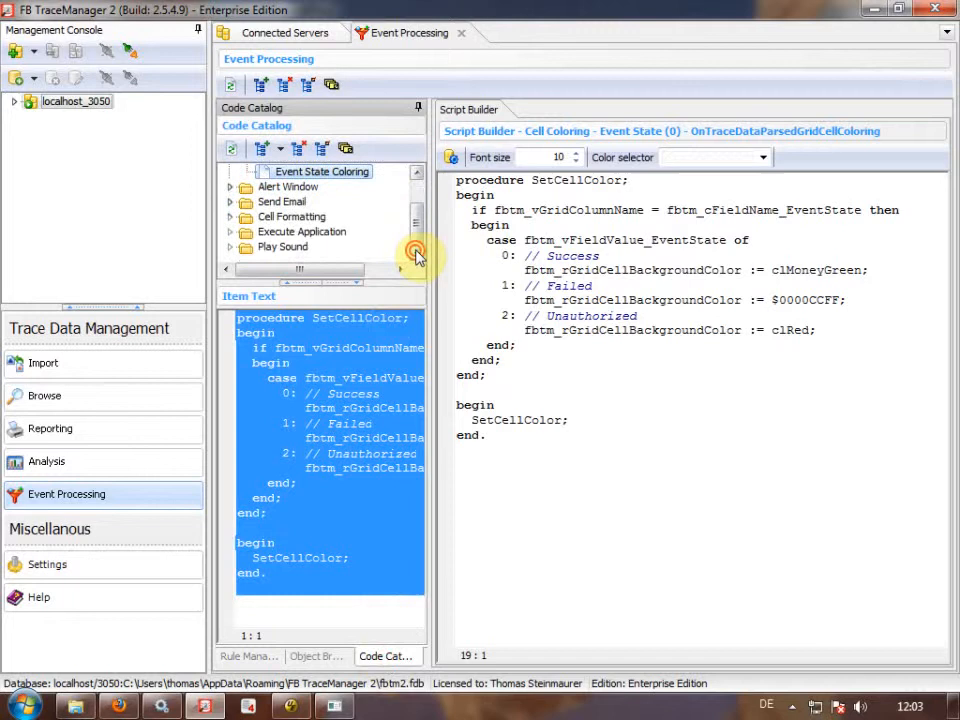
left_click(230, 216)
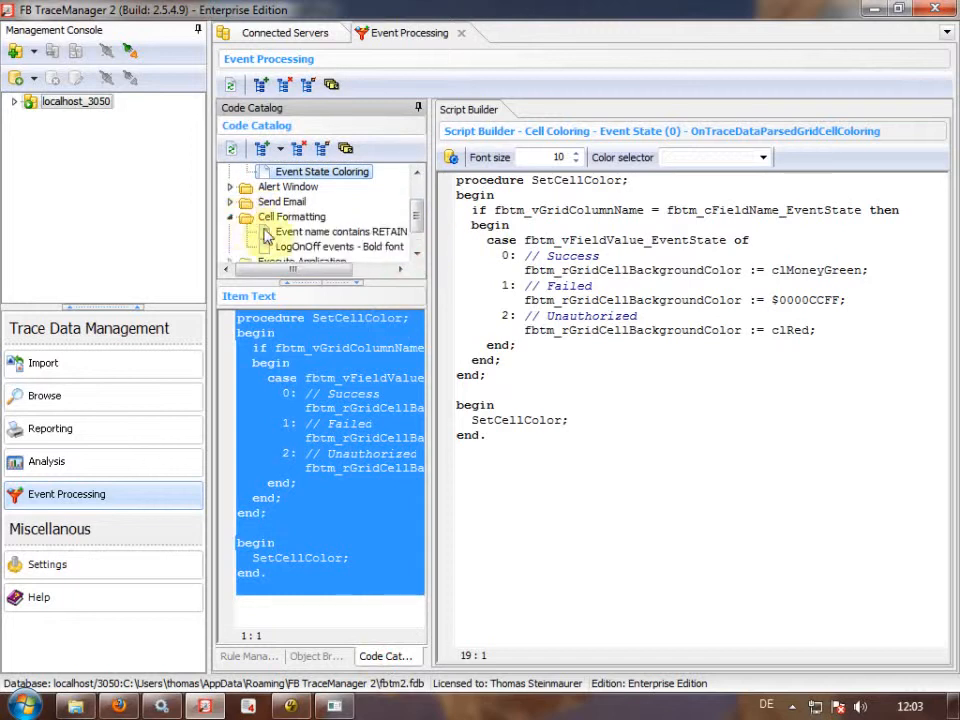
left_click(316, 248)
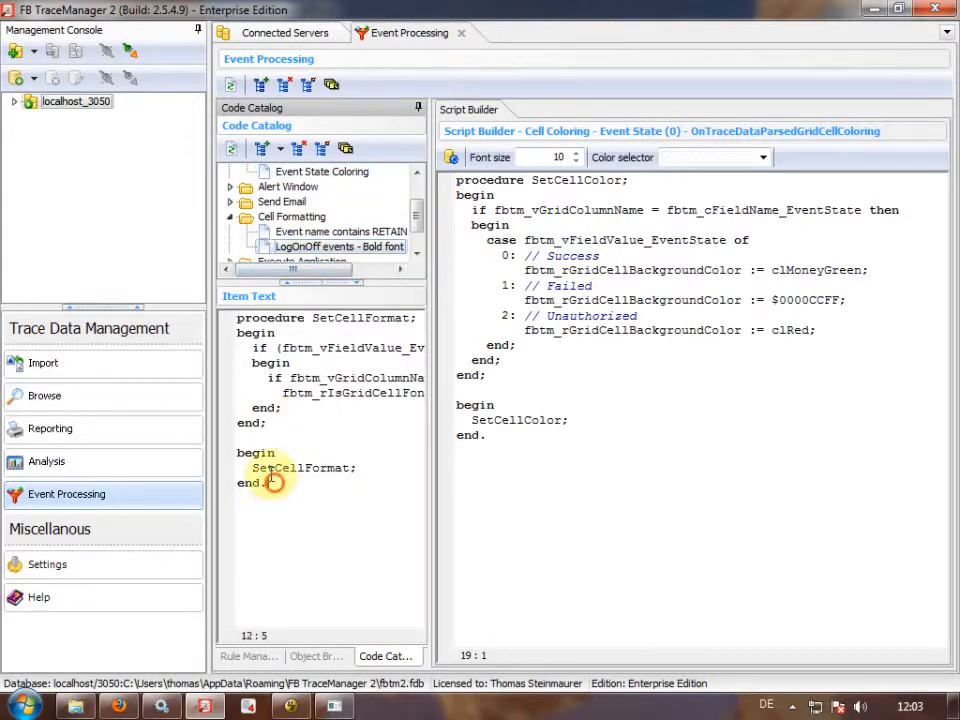
left_click_drag(274, 476, 77, 251)
left_click(274, 34)
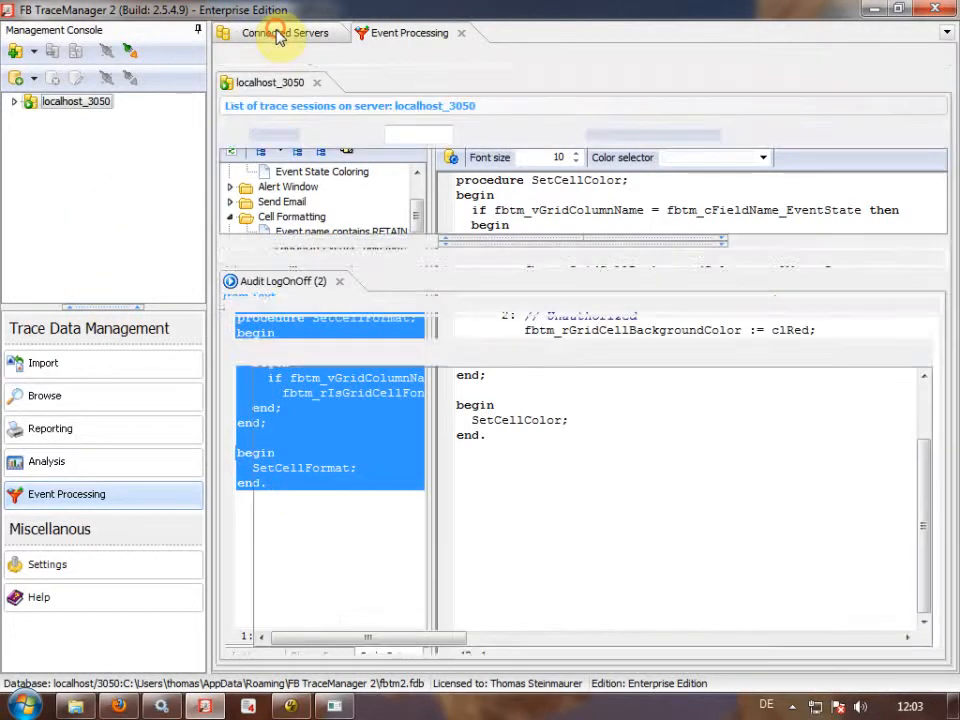
left_click(452, 36)
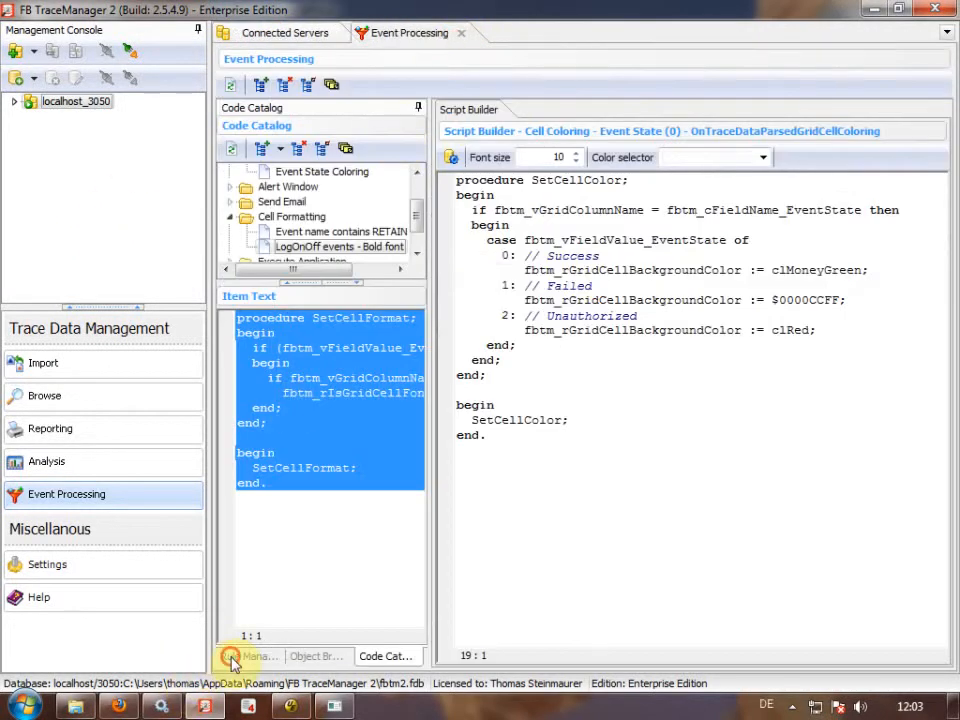
left_click(232, 658)
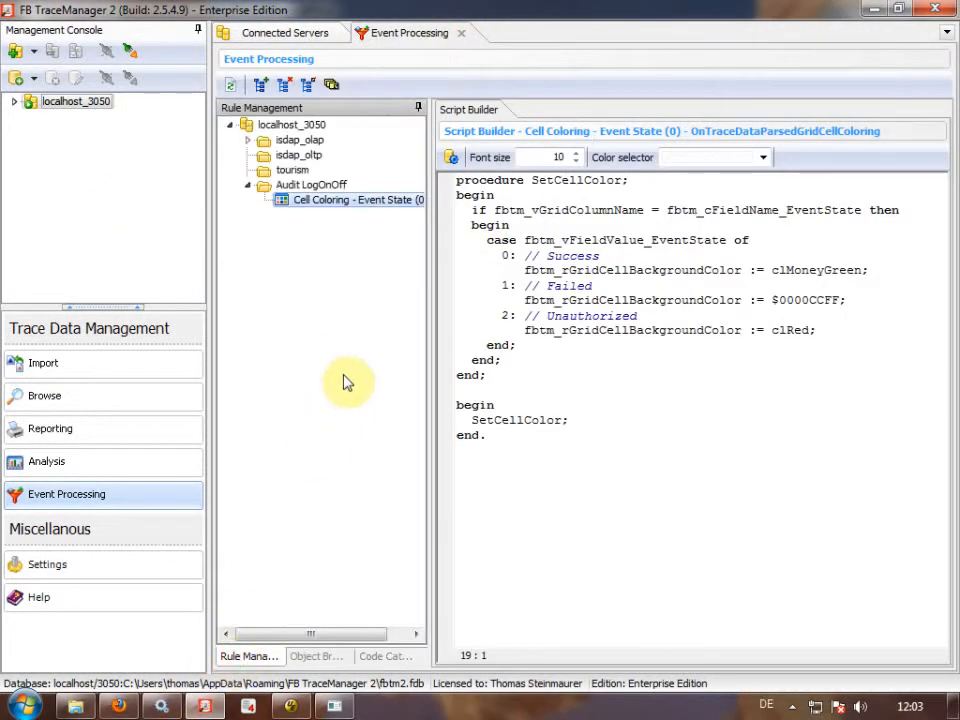
left_click(310, 32)
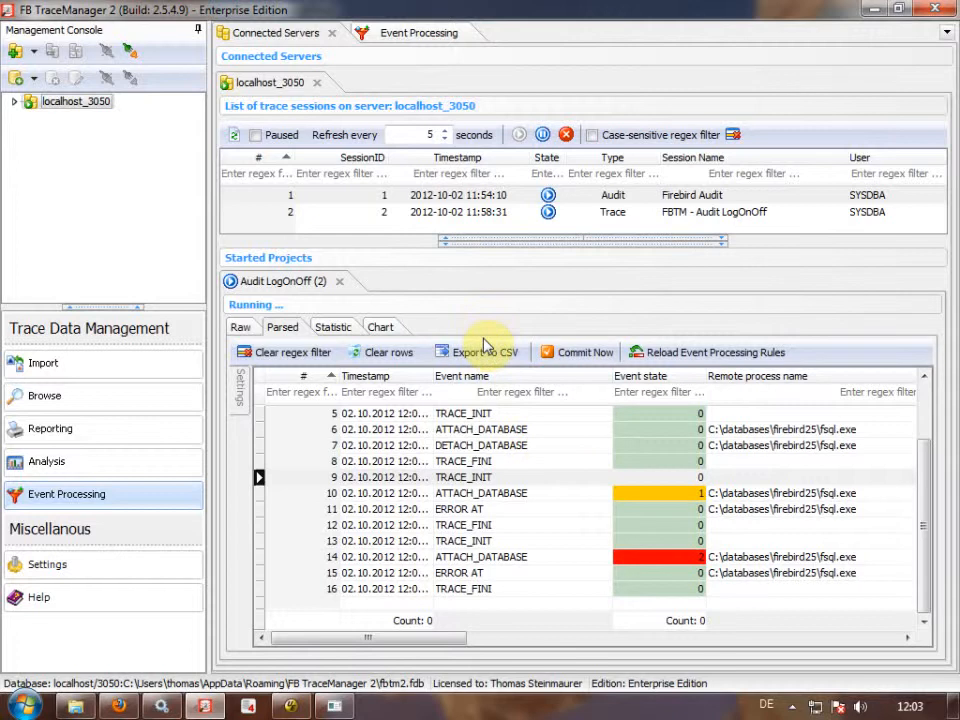
left_click(425, 34)
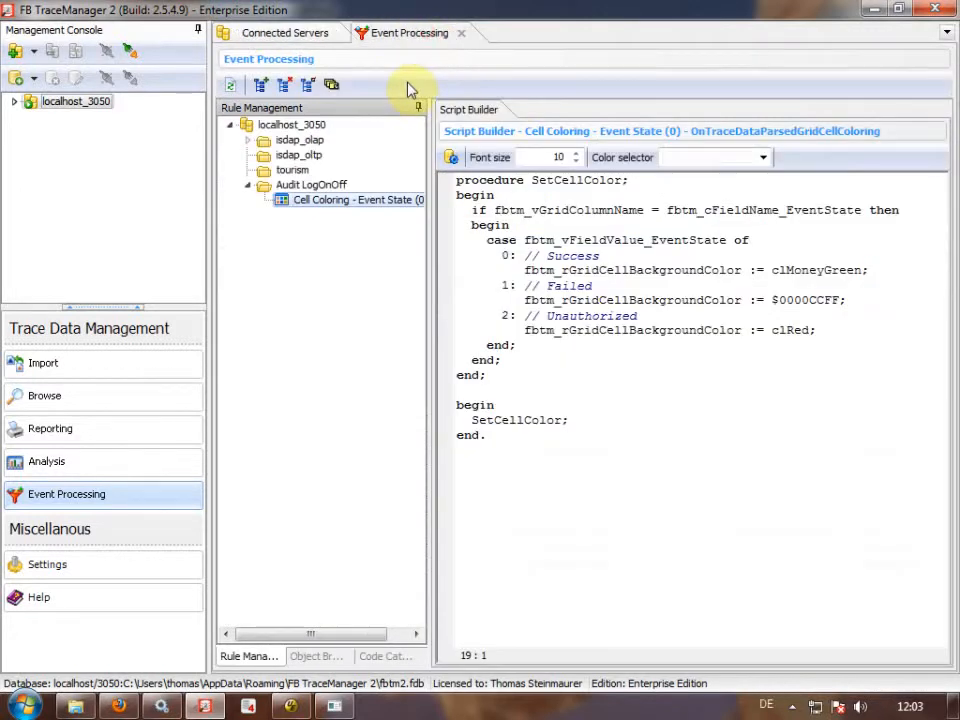
Register rule Cell Formatting - LogOnOff, type OnTraceDataParsedGridCellFormatting, position 10, under Audit LogOnOff.
left_click(320, 186)
right_click(320, 186)
left_click(345, 224)
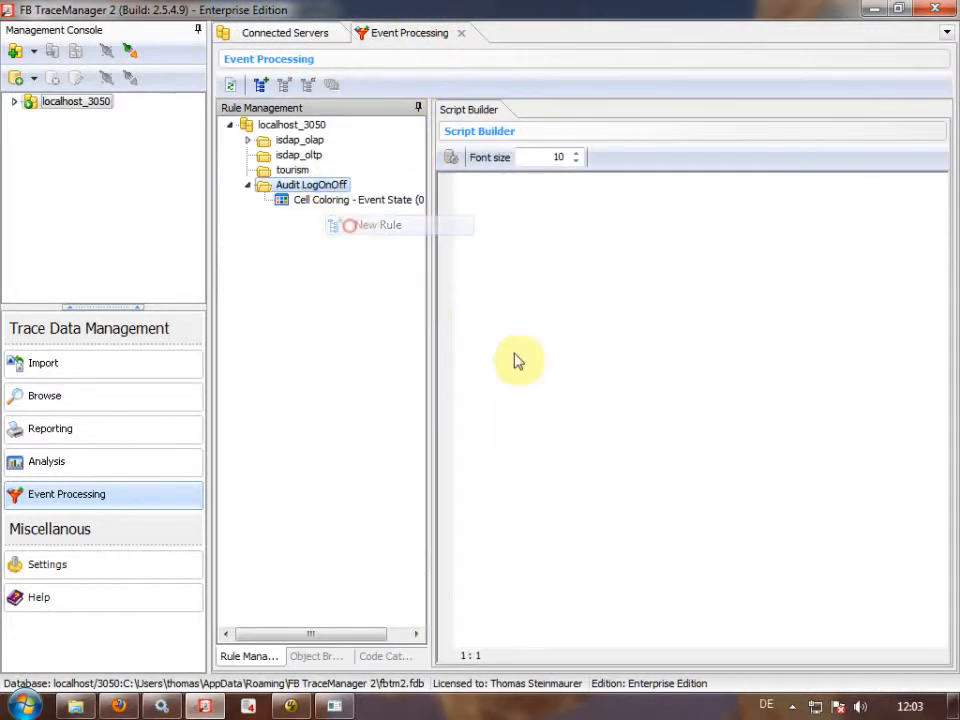
left_click(697, 267)
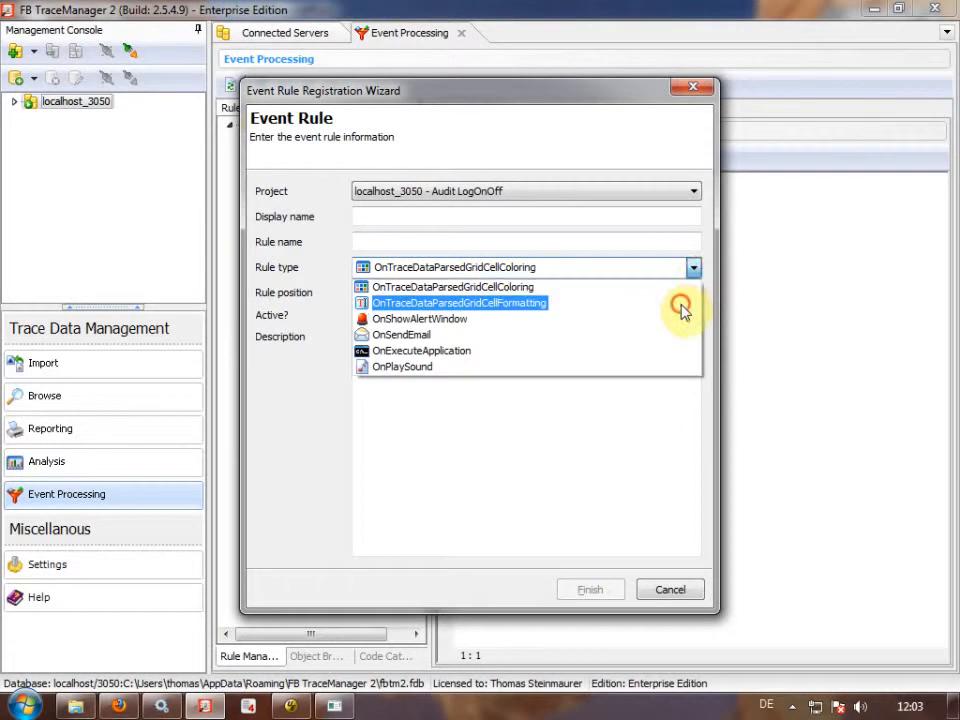
left_click(677, 306)
left_click(524, 215)
type("C")
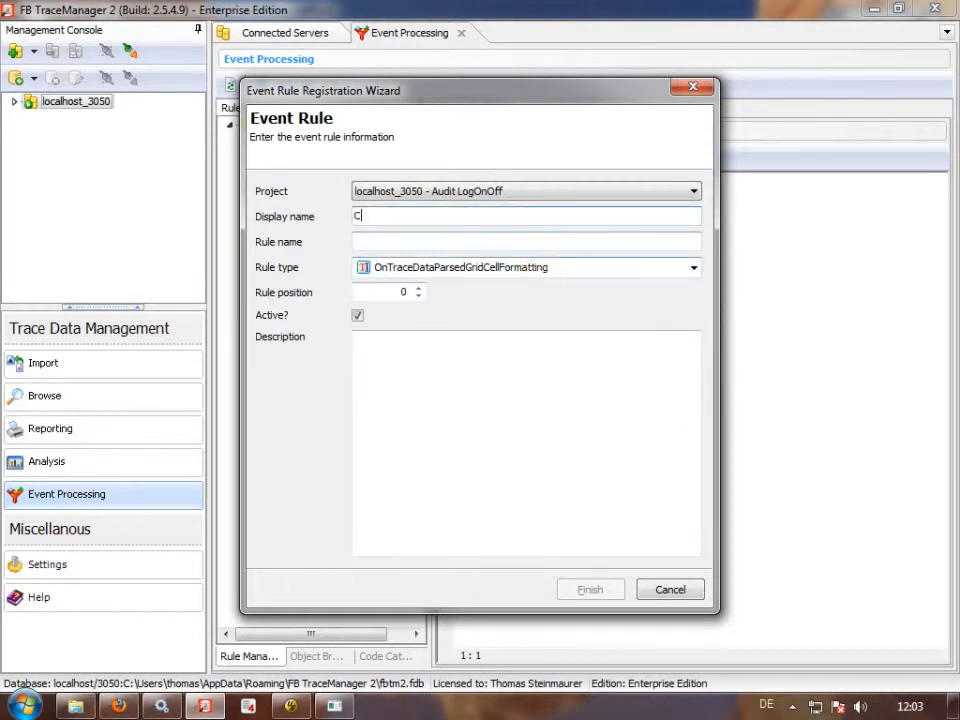
type("ell Formatting - LogOnOff")
key("Tab")
type("Cell Formattin")
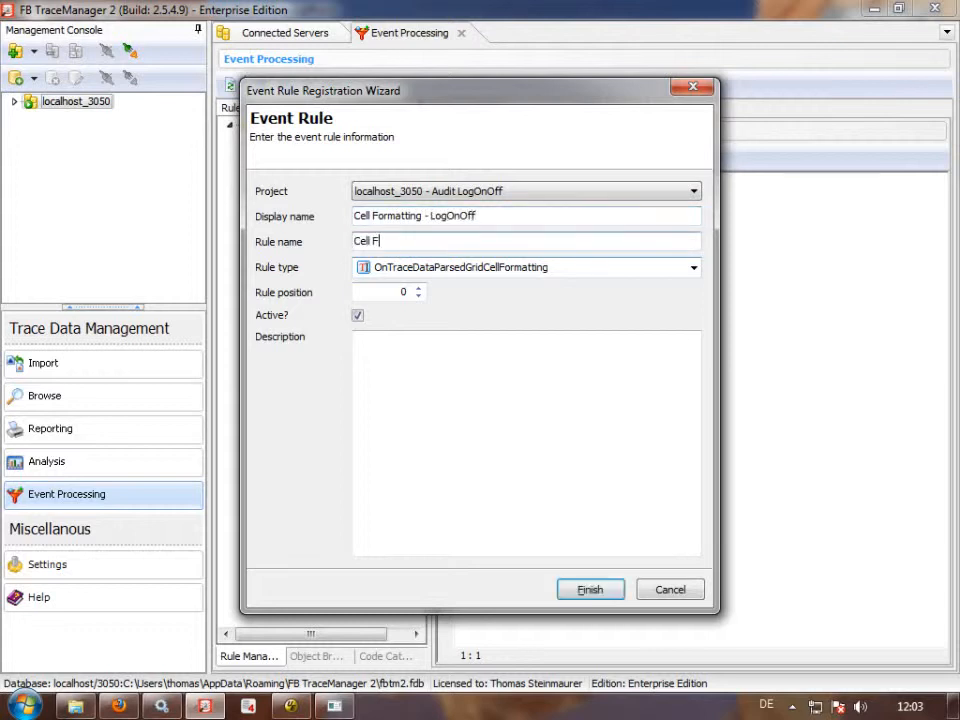
type("g - LogOnOff")
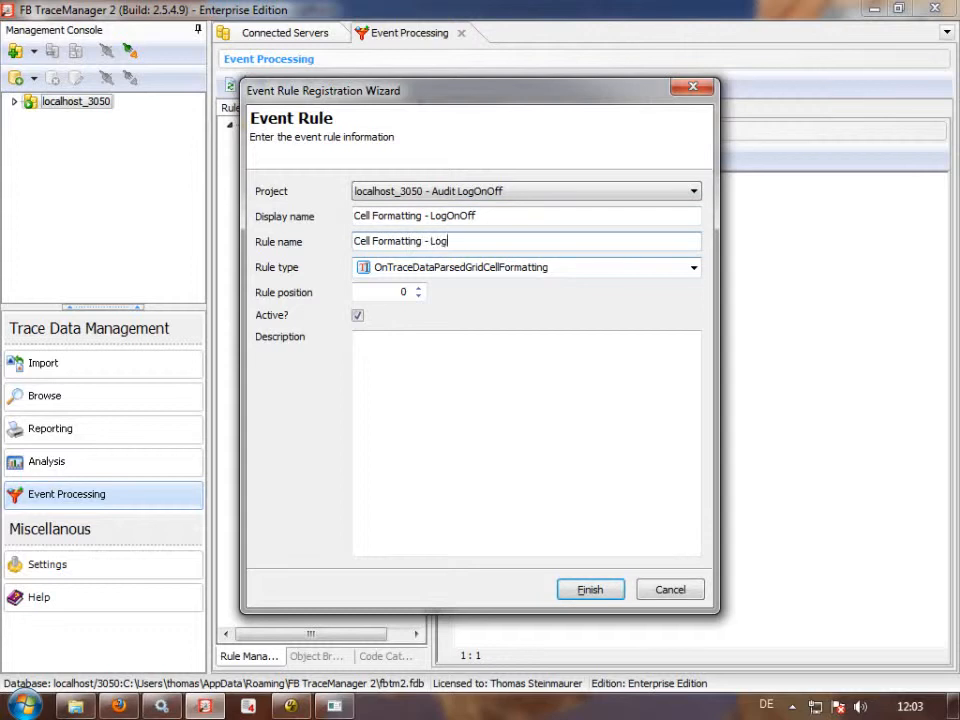
left_click(376, 291)
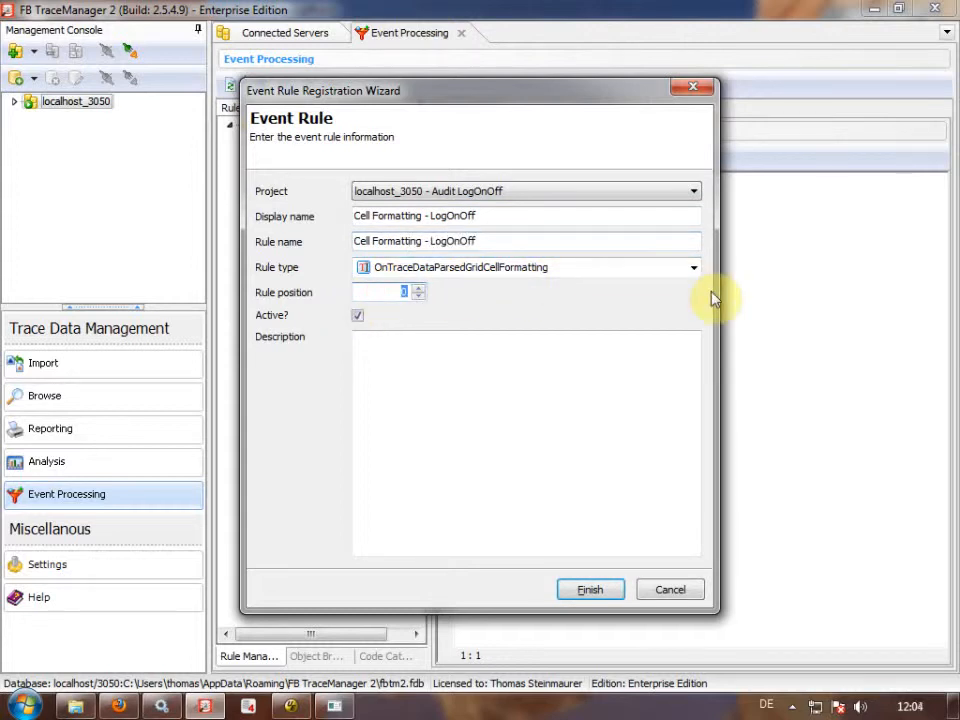
type("10")
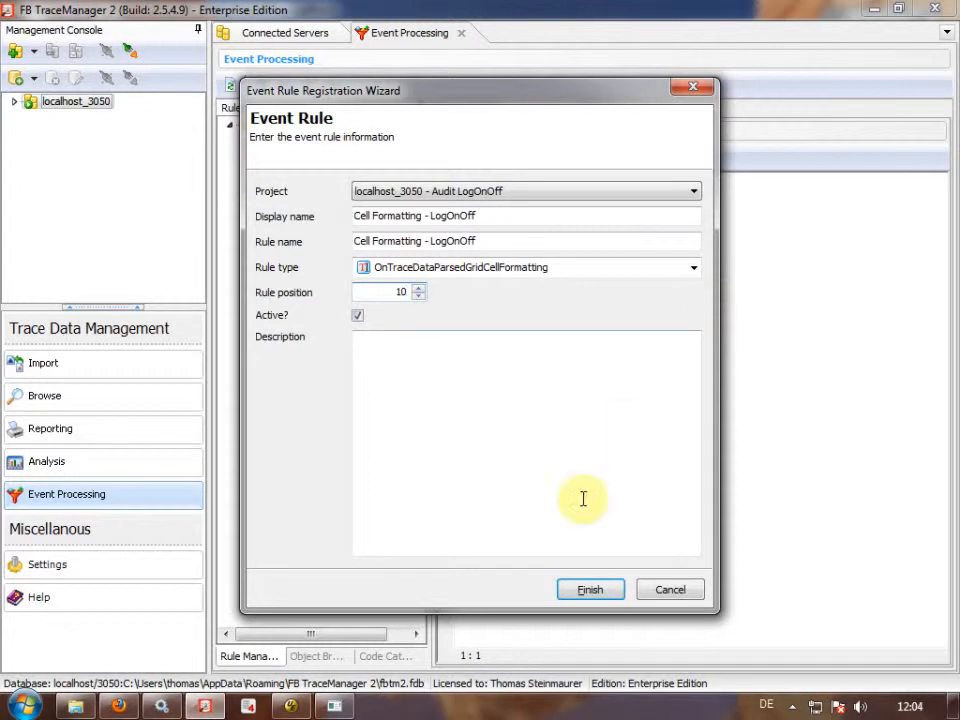
left_click(590, 589)
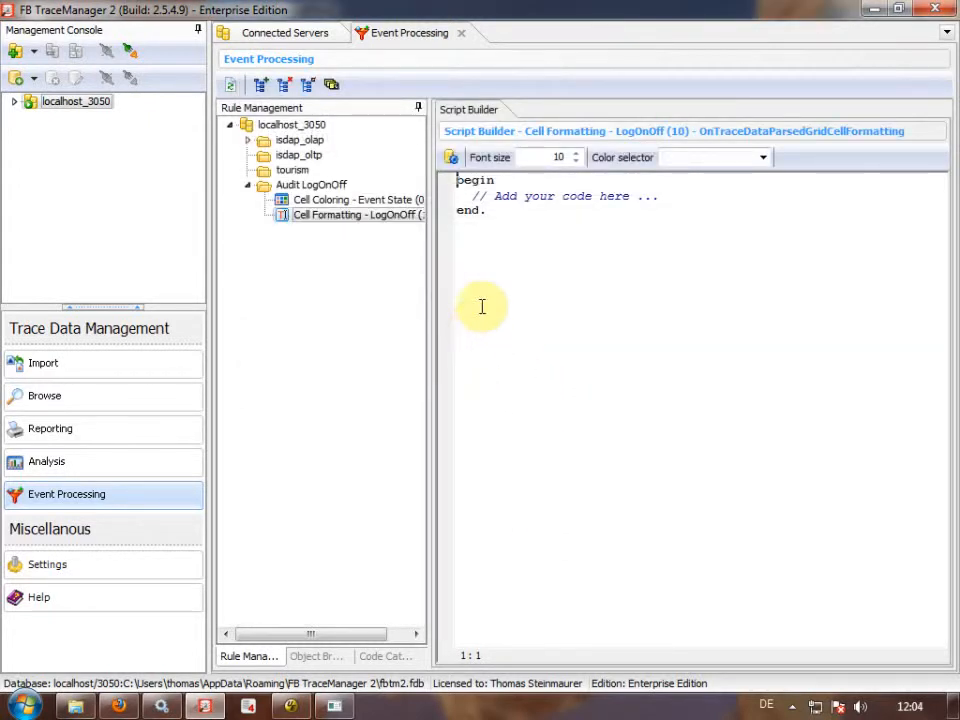
Replace the placeholder with the bold-font SetCellFormat code and review its attach/detach conditions.
key("ctrl+a")
key("ctrl+v")
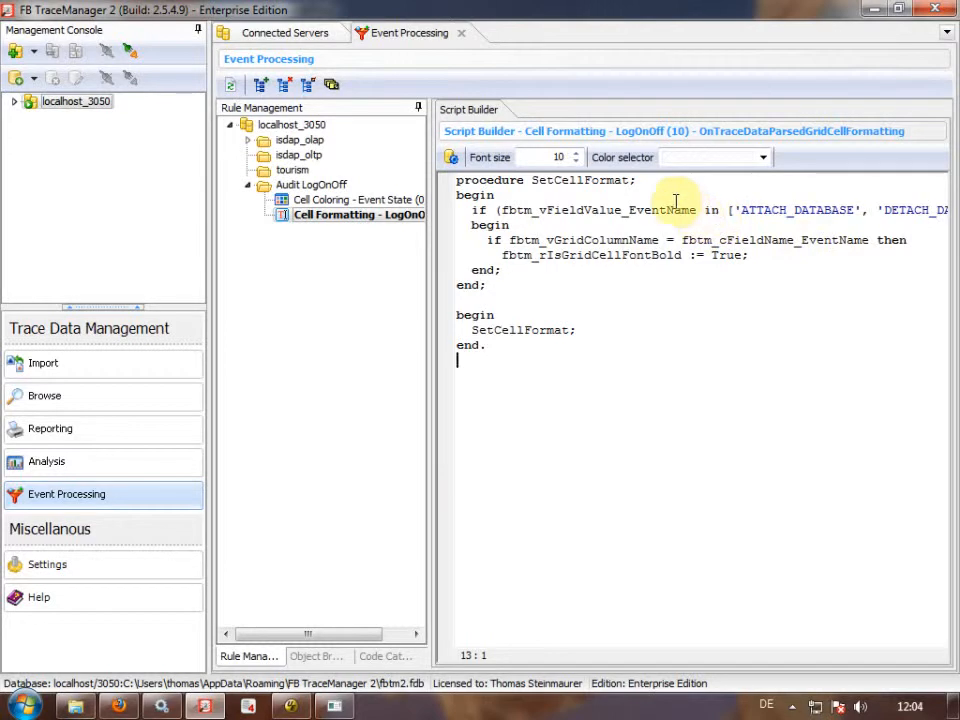
left_click(740, 210)
key("Right")
key("Right")
key("Right")
key("Right")
key("Right")
key("Right")
key("Right")
key("Right")
key("Right")
key("Right")
key("Right")
key("Right")
key("Right")
key("Right")
key("Right")
key("Right")
key("Right")
key("Right")
key("Right")
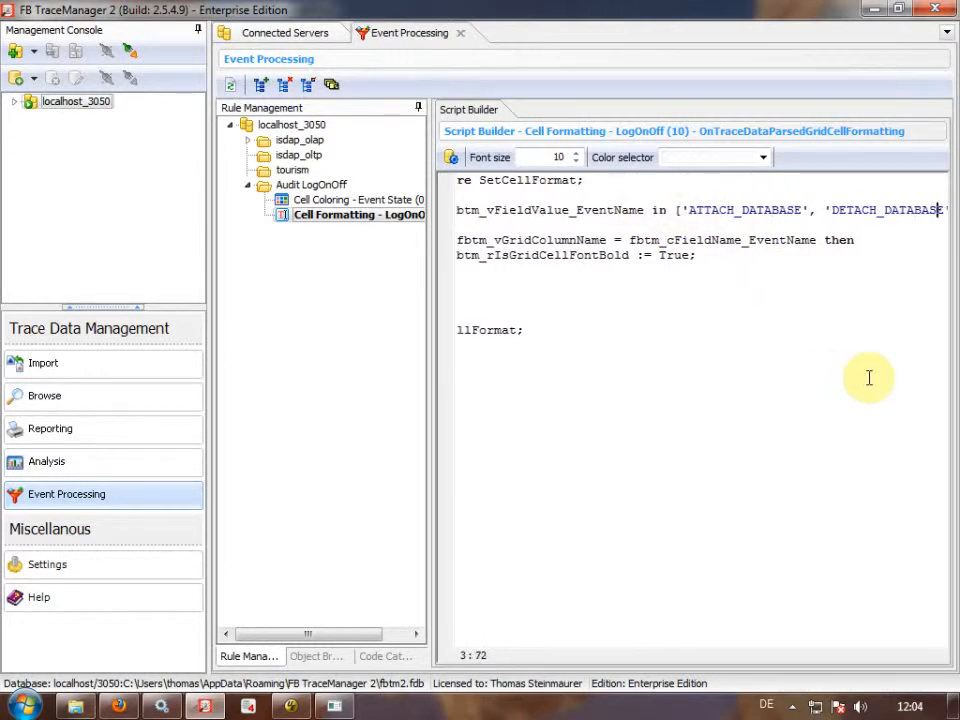
key("Home")
key("Down")
key("Down")
key("Down")
key("Down")
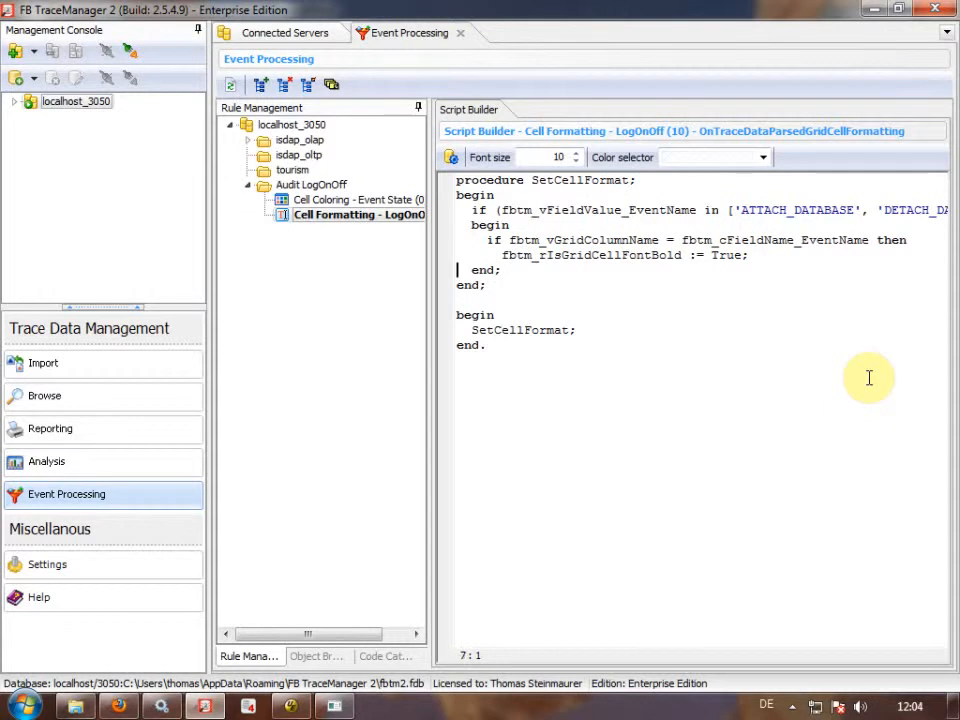
double_click(651, 255)
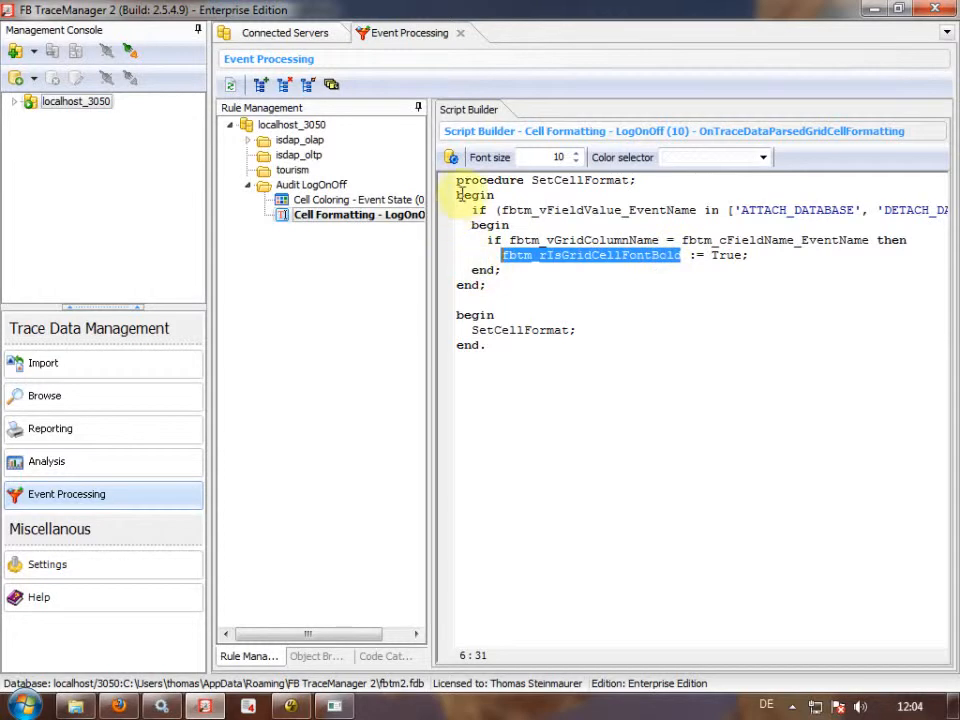
Reload the running project's event processing rules from Connected Servers.
left_click(320, 33)
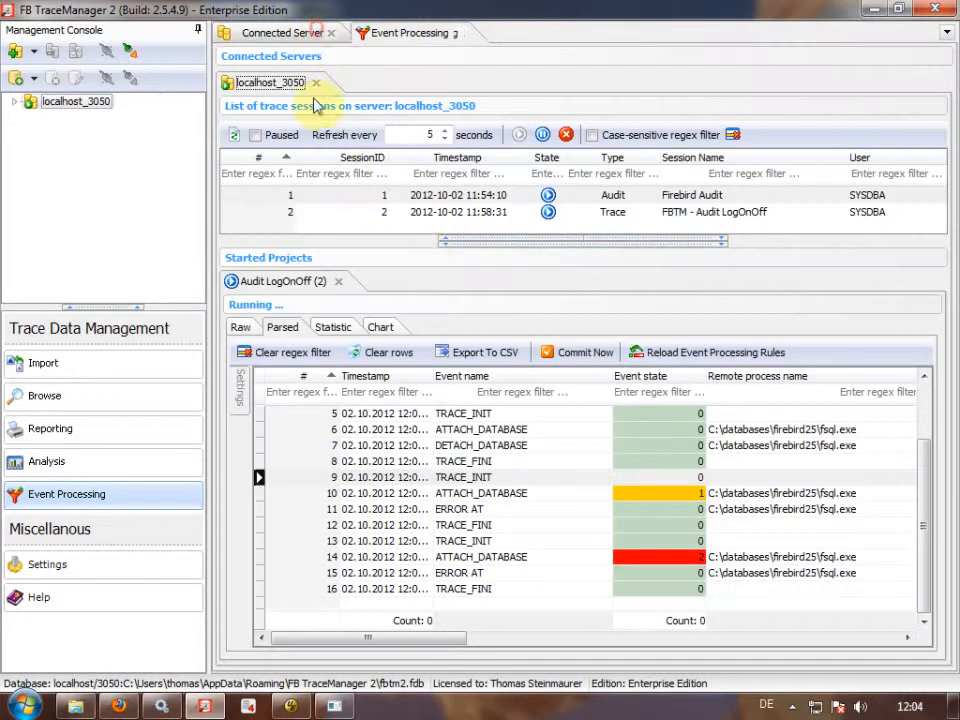
left_click(664, 354)
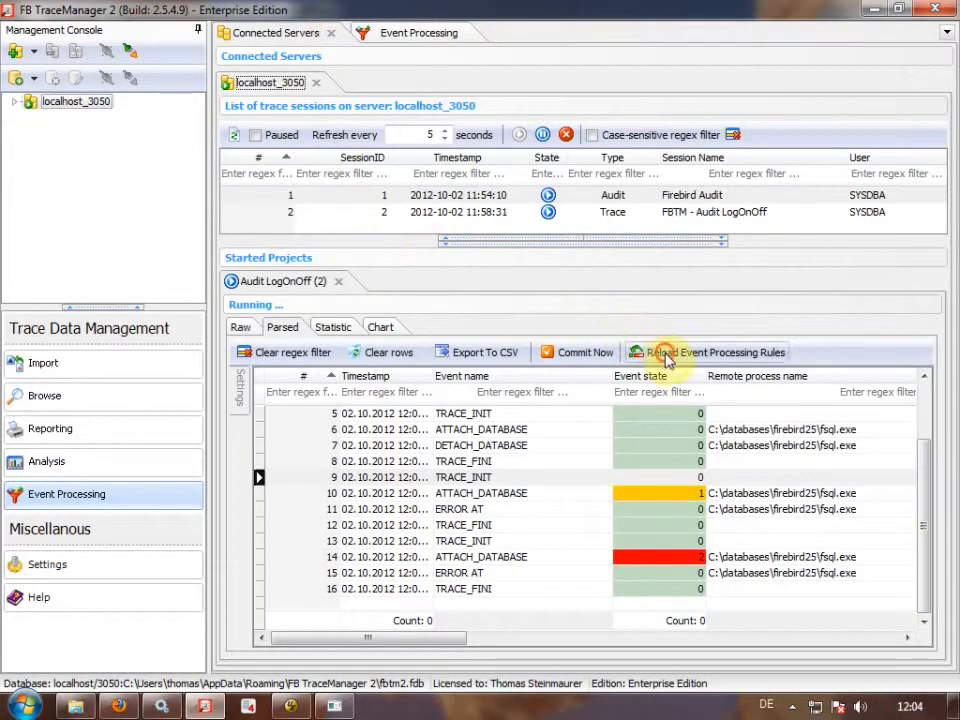
left_click(337, 706)
Recall and run the tourism.fdb connect in fsql, then run disconnect; and view rows 17–20.
key("Up")
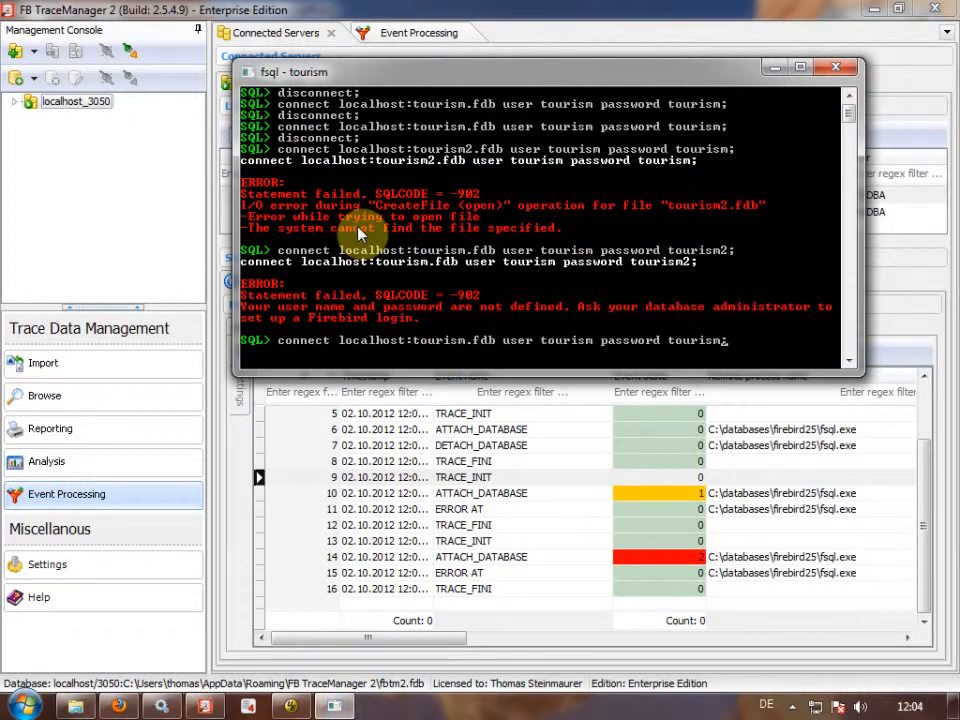
key("Return")
type("disconnect;")
key("Return")
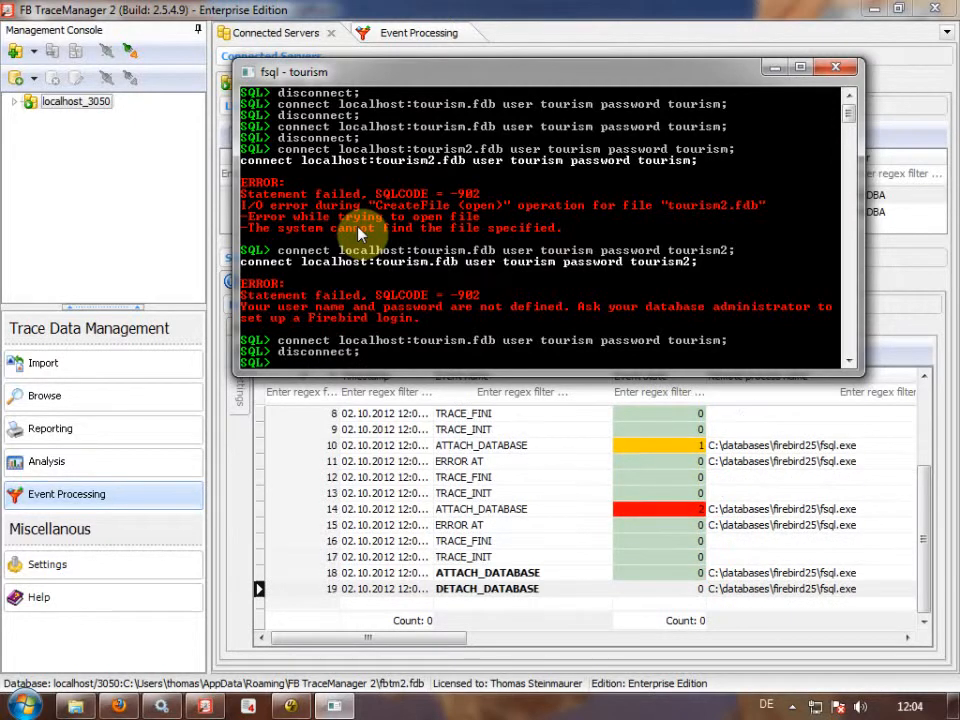
left_click(527, 480)
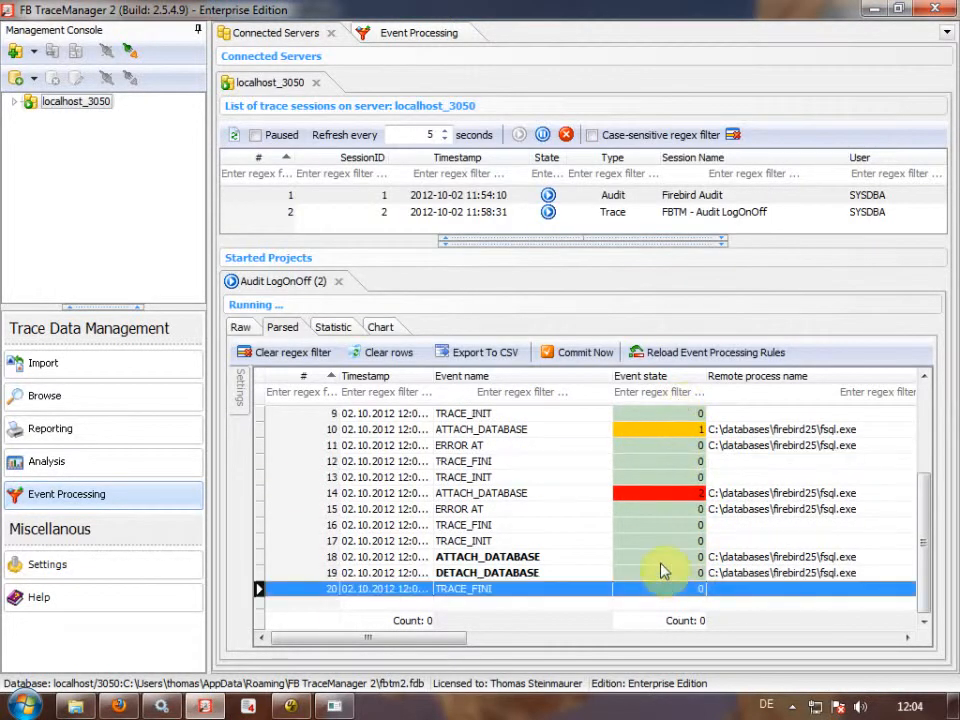
Select the TRACE_FINI event, then reveal the Registered Projects list showing Audit LogOnOff.
left_click(543, 526)
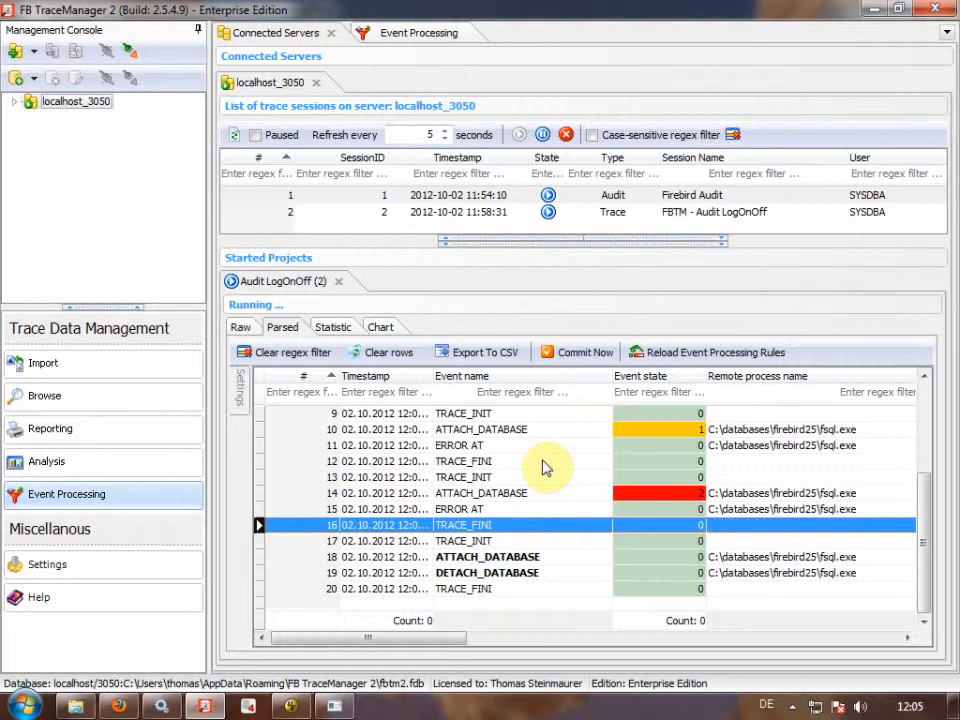
left_click_drag(424, 242, 420, 413)
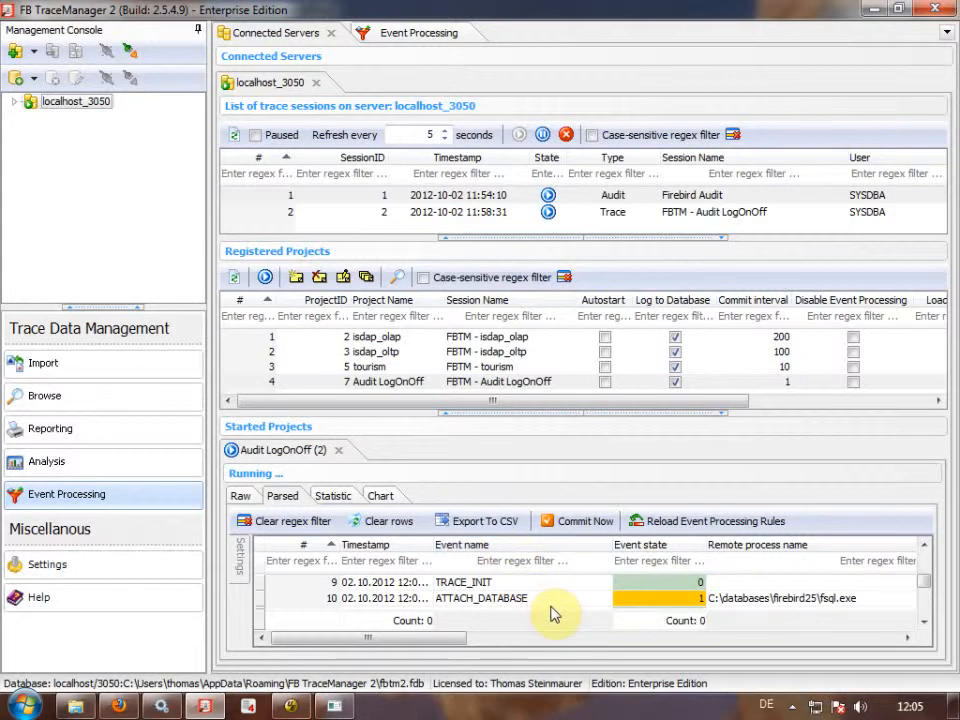
Browse Audit LogOnOff's stored trace session 128 and inspect its ATTACH_DATABASE and DETACH_DATABASE events.
left_click(407, 384)
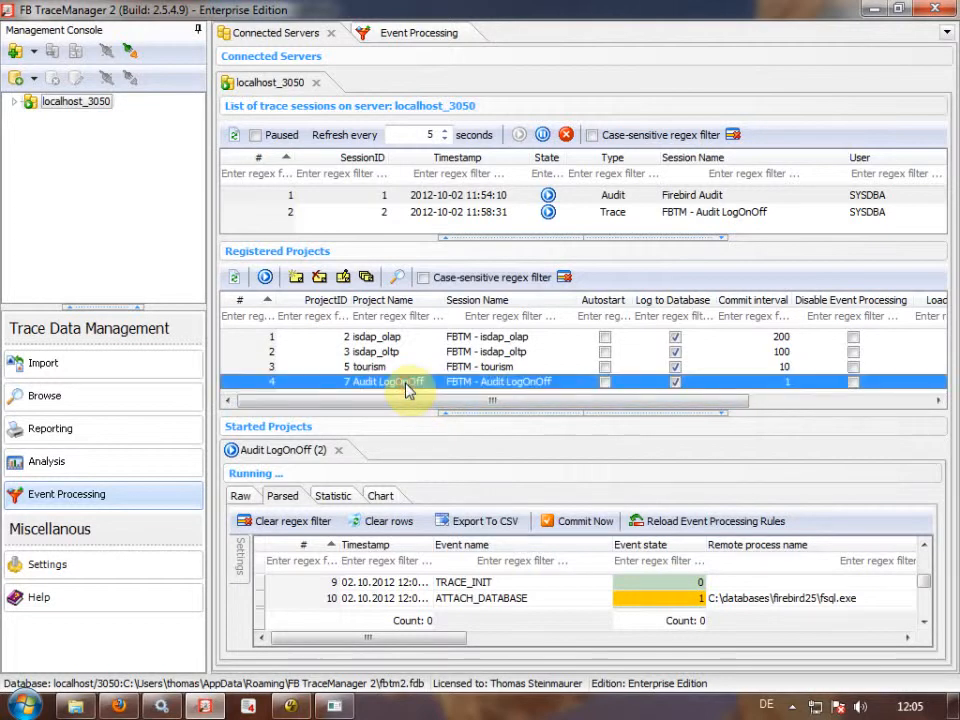
left_click(398, 278)
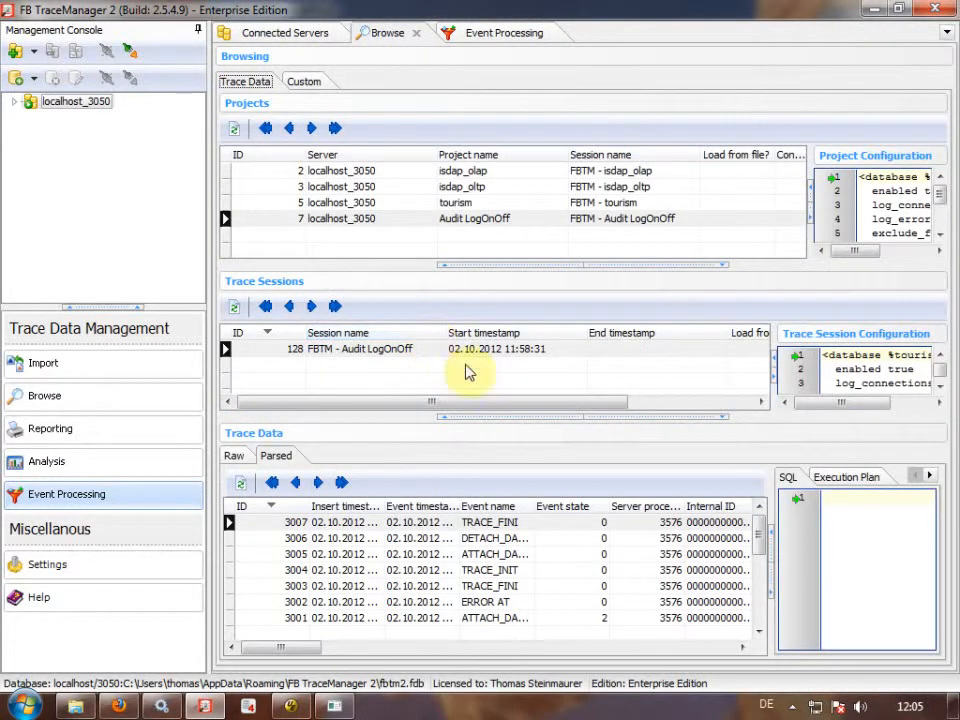
left_click_drag(536, 507, 578, 506)
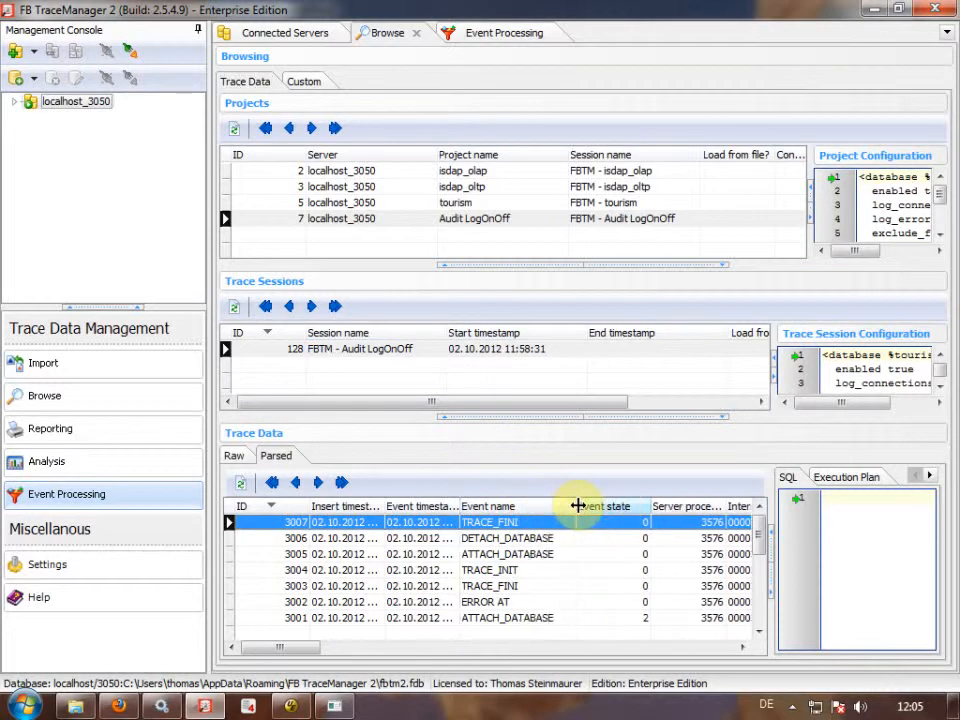
left_click(549, 553)
left_click(547, 541)
left_click(546, 552)
left_click(545, 539)
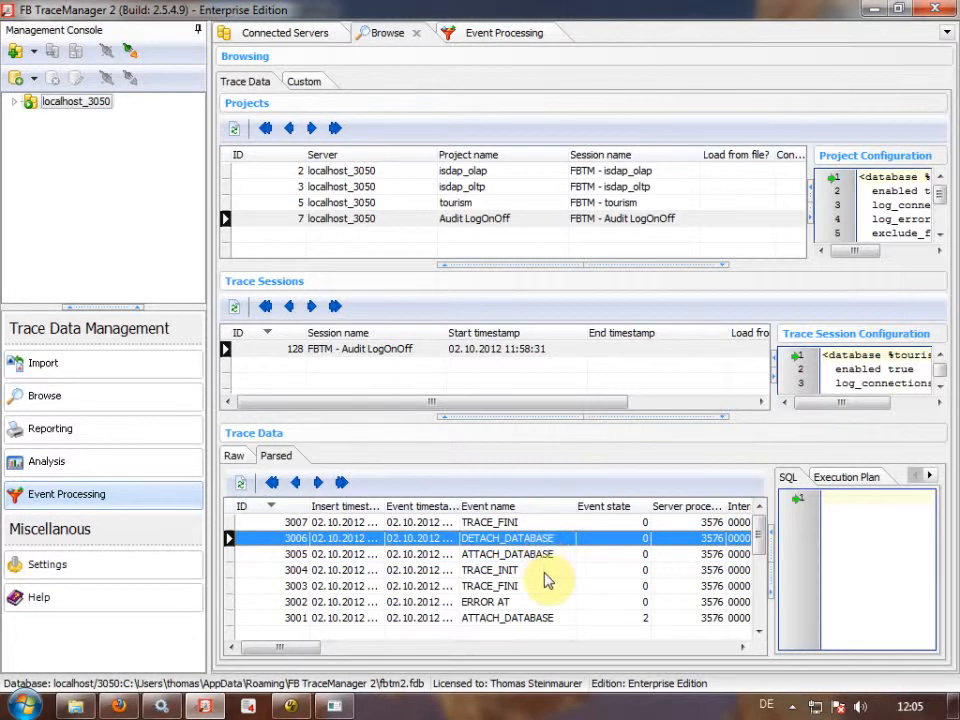
left_click(250, 708)
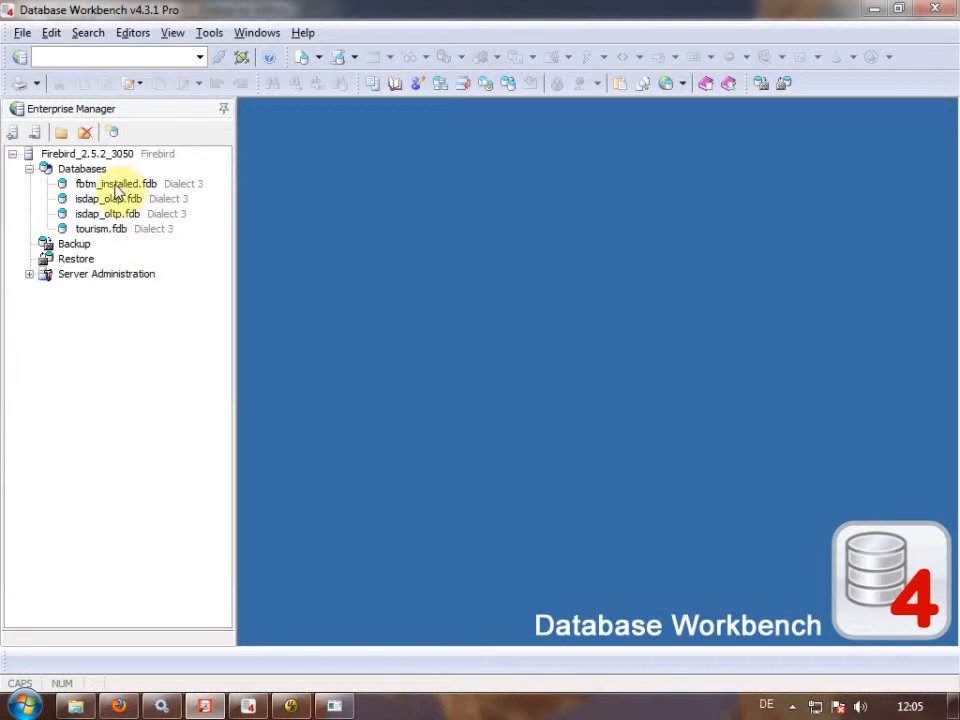
Open fbtm_installed.fdb, expand its Views and open the V_AUDIT_LOGONOFF view definition.
double_click(118, 186)
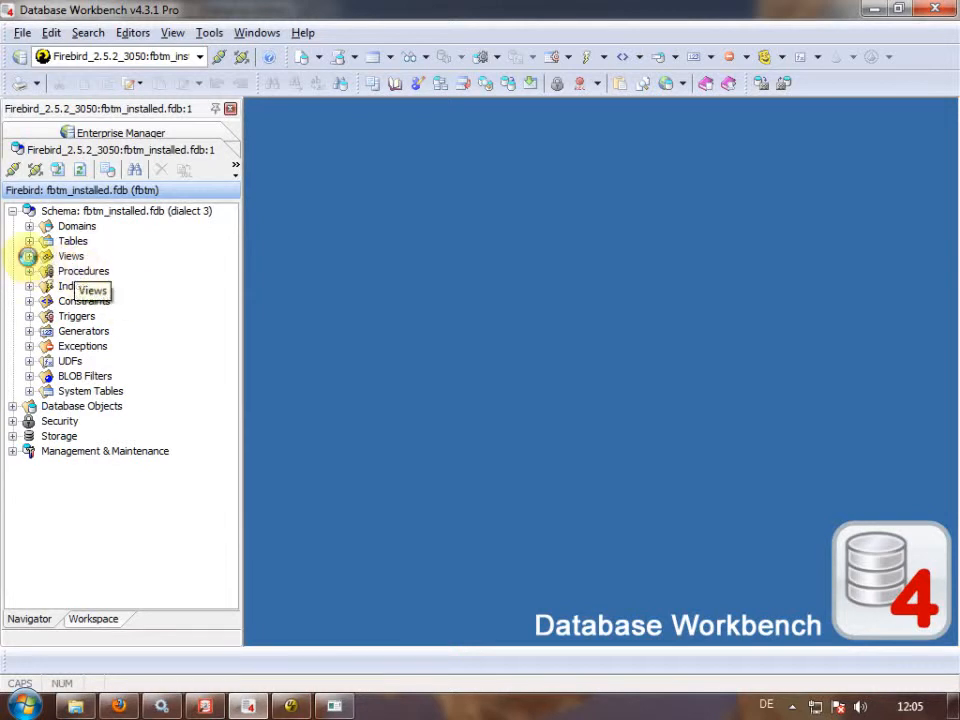
left_click(29, 256)
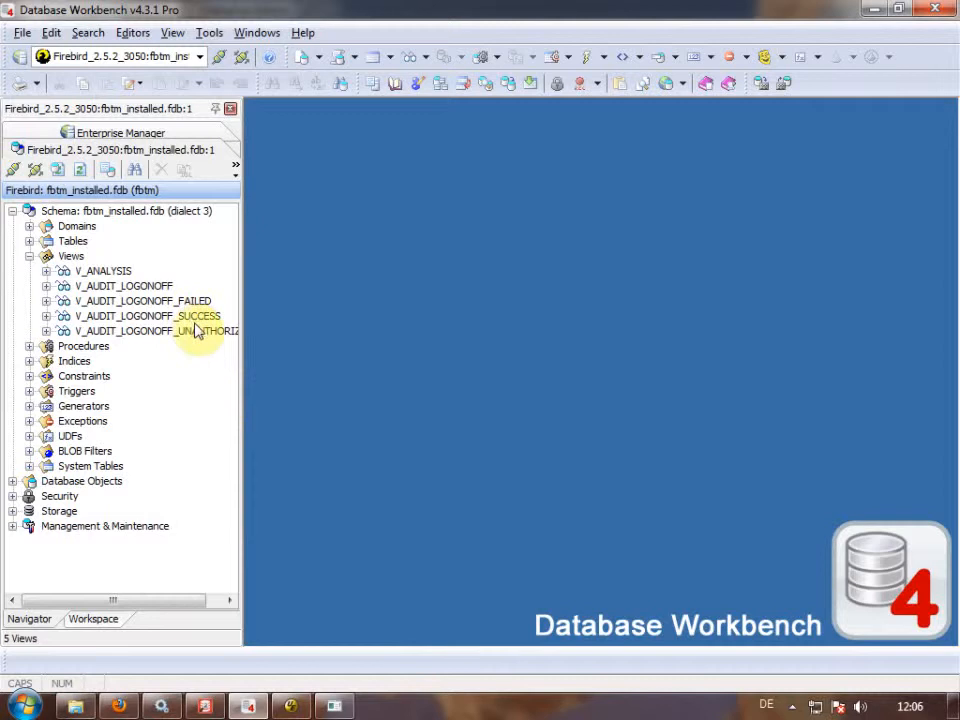
left_click(125, 286)
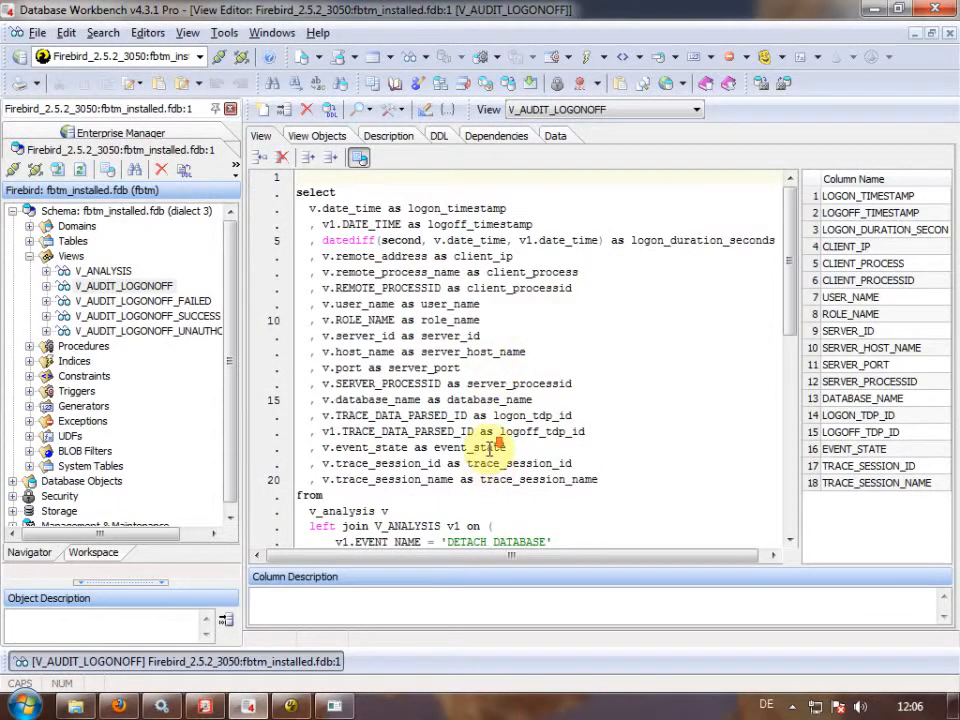
Review the view's ATTACH_DATABASE/DETACH_DATABASE join, then start a new query 'select * from v'.
scroll(490, 447, "down", 2)
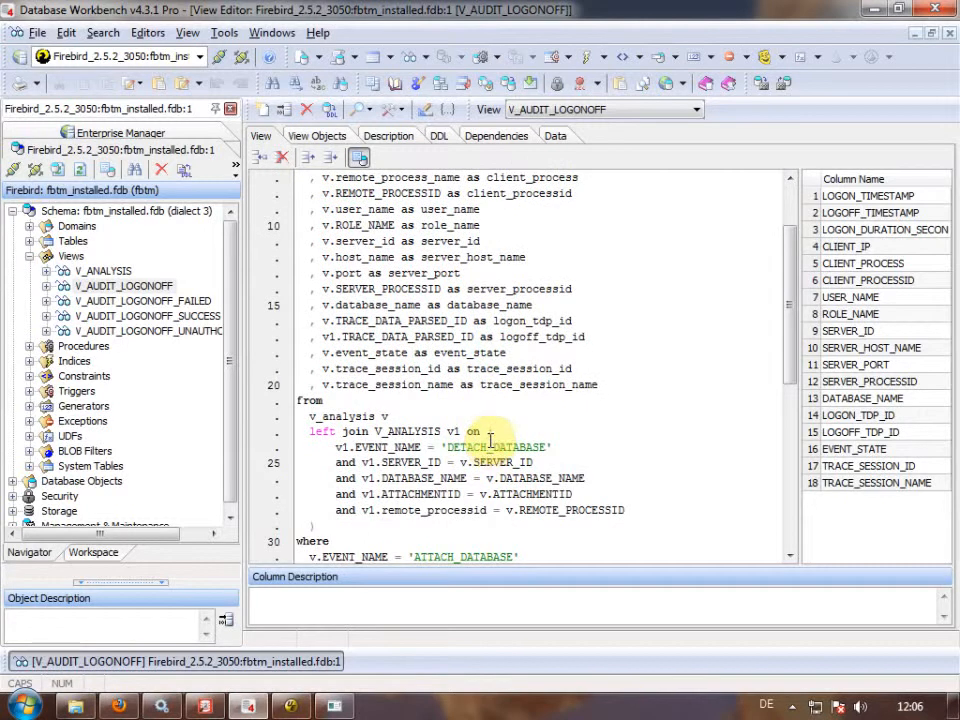
scroll(490, 440, "down", 2)
double_click(455, 462)
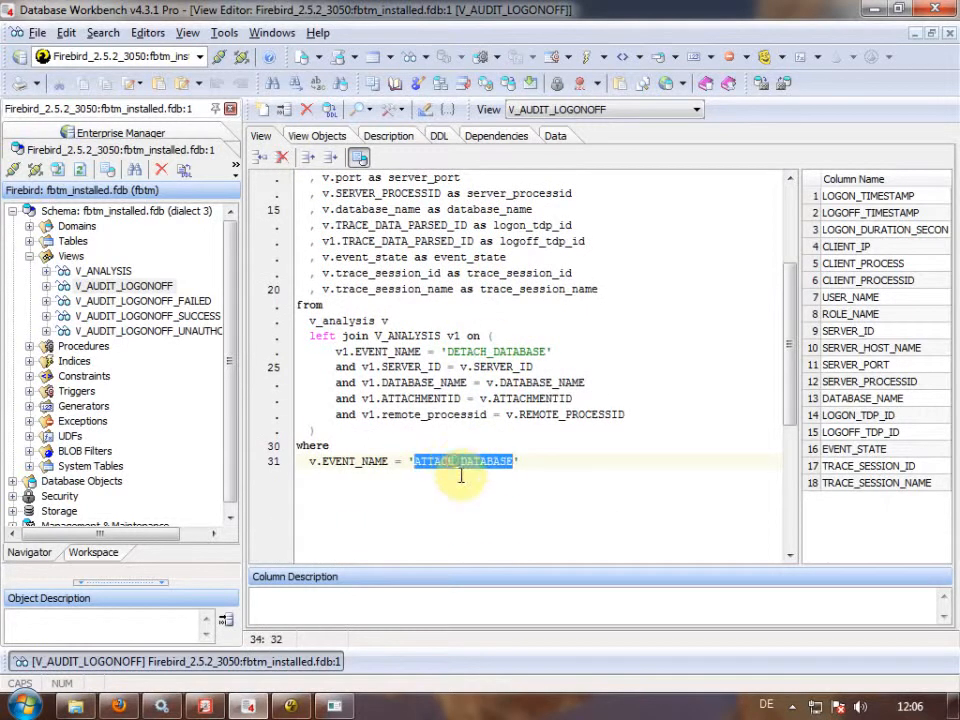
left_click(423, 352)
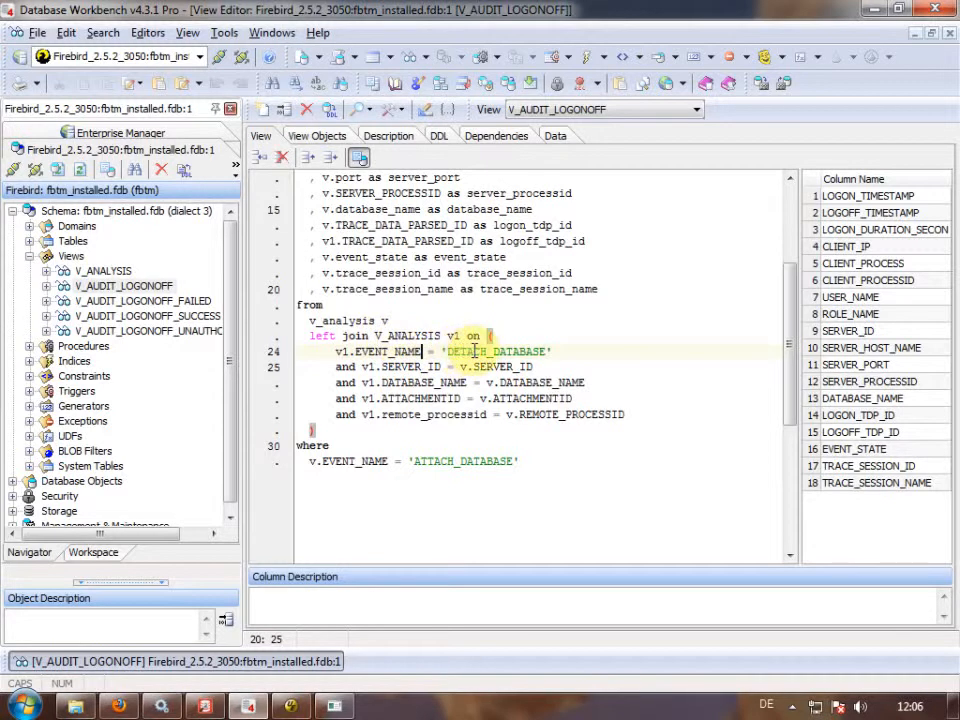
left_click(301, 56)
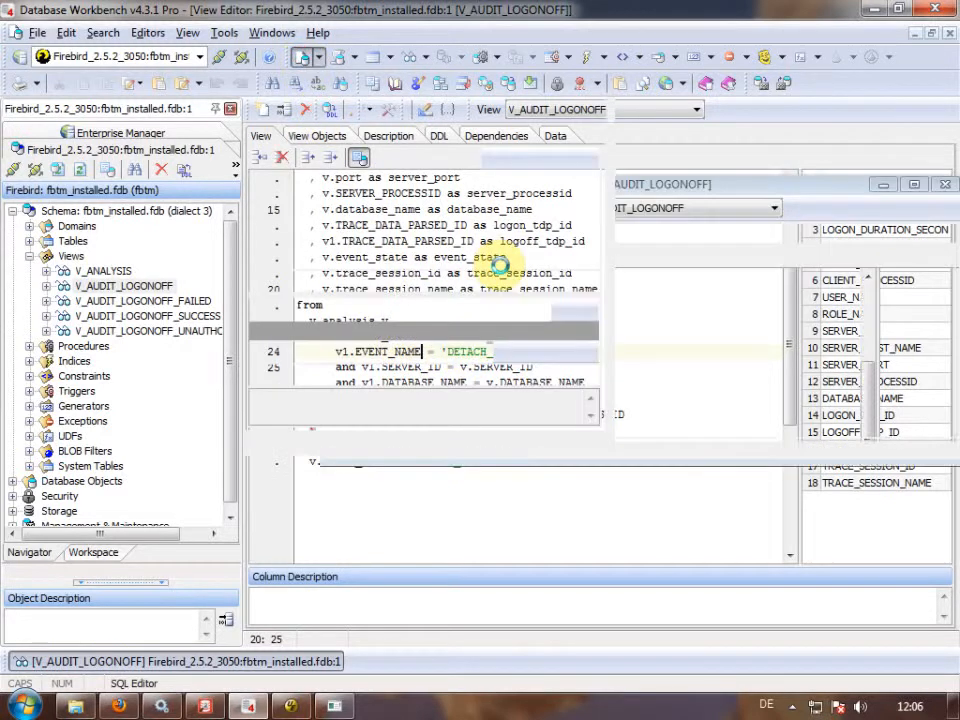
type("select * from v")
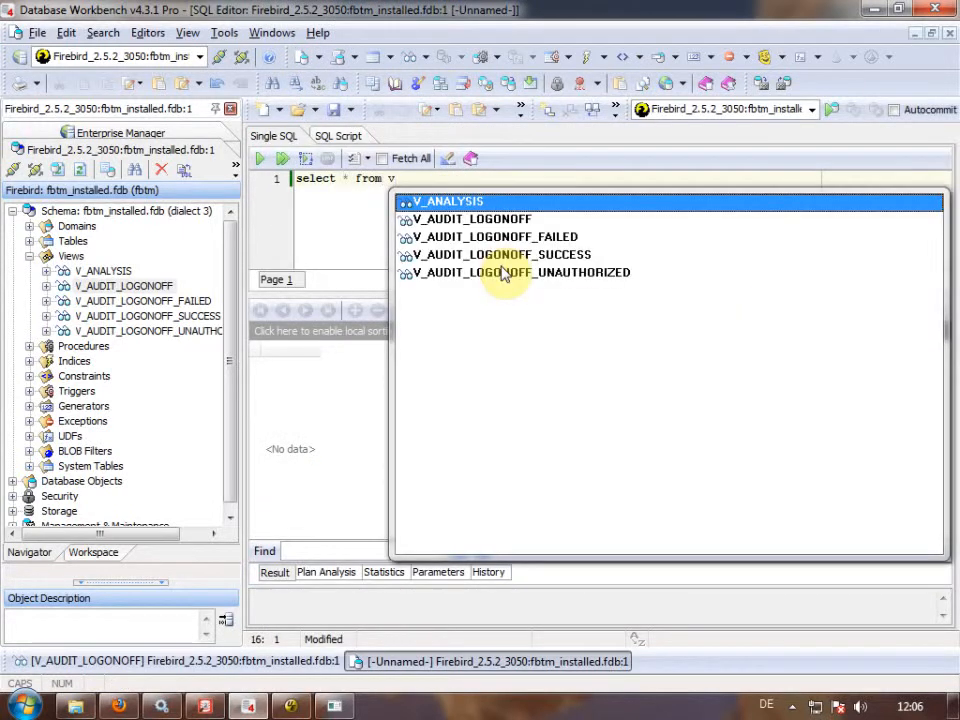
Run select * from V_AUDIT_LOGONOFF order by 1 desc.
key("Down")
key("Return")
key("F9")
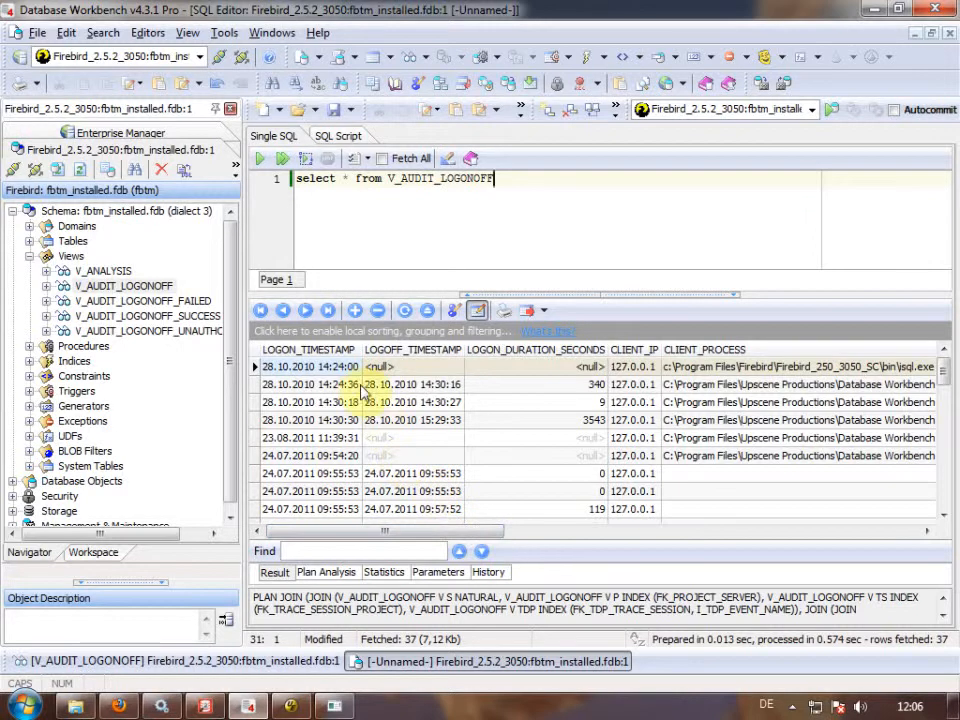
left_click(445, 250)
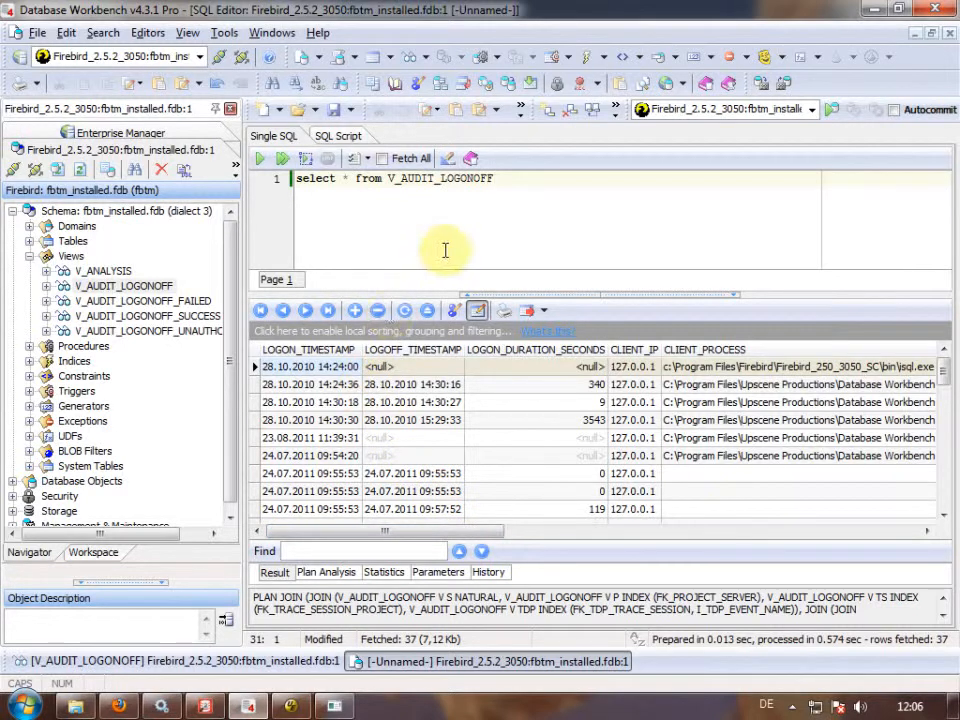
type("order by 1 desc")
key("F9")
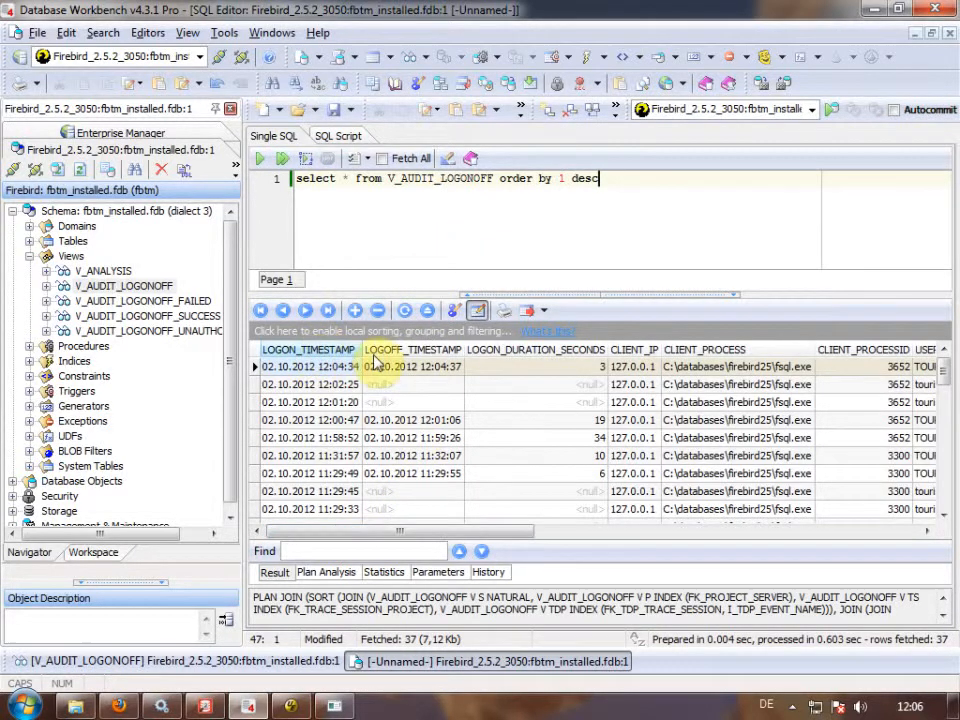
Scroll across the 37-row result grid to inspect the newest logon row.
left_click_drag(435, 532, 486, 530)
left_click(463, 368)
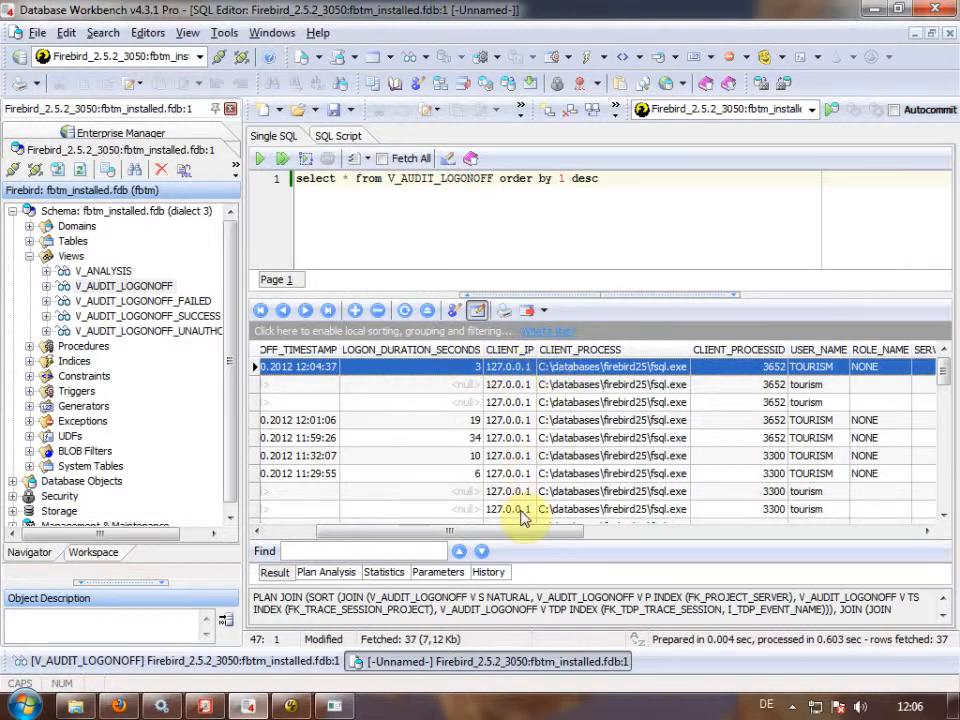
left_click_drag(522, 533, 866, 533)
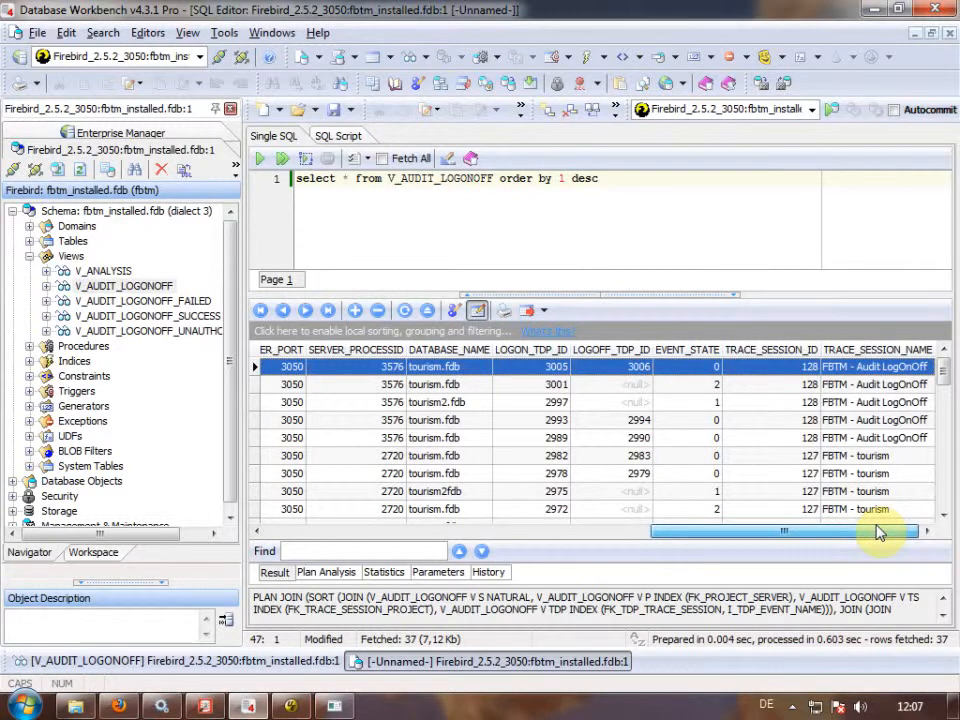
left_click_drag(877, 526, 876, 524)
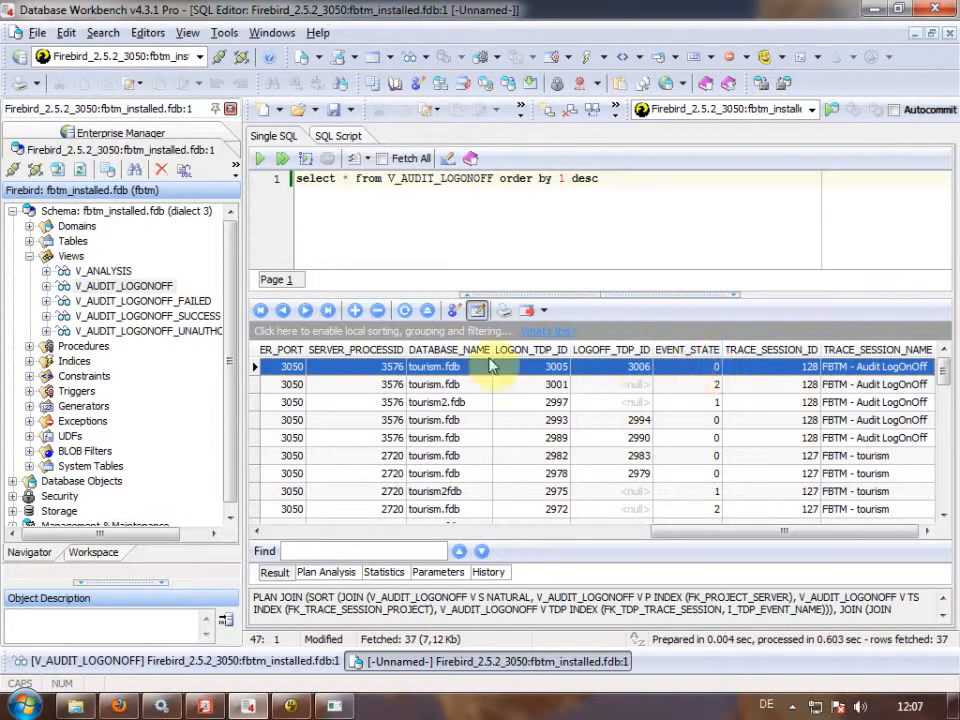
left_click(598, 178)
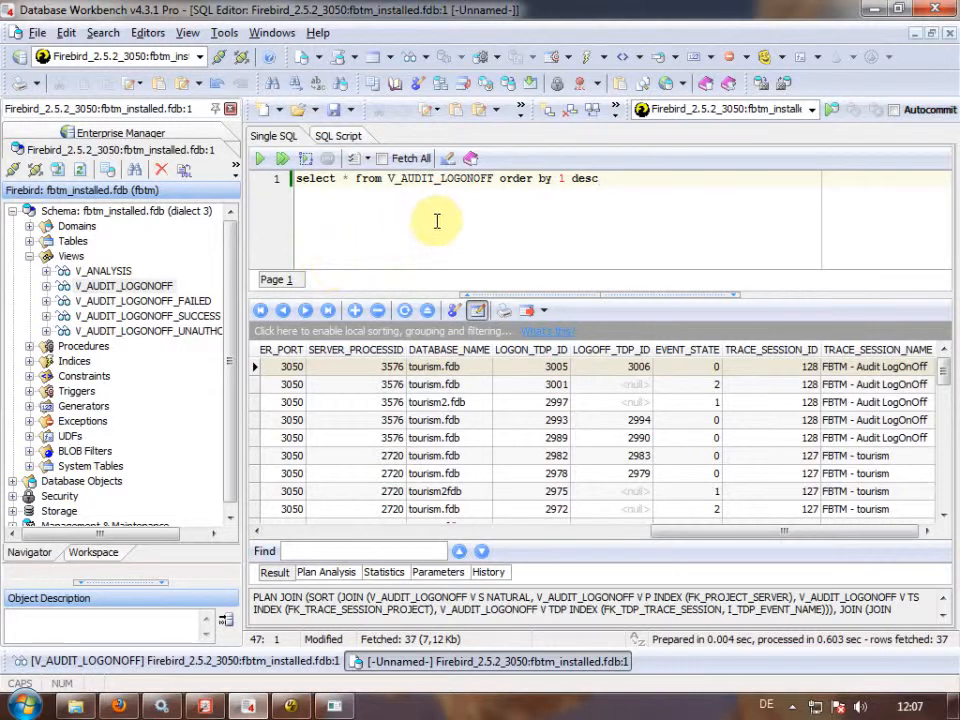
Add and run select * from V_AUDIT_LOGONOFF_UNAUTHORIZED using code completion.
key("Return")
key("Return")
type("select ")
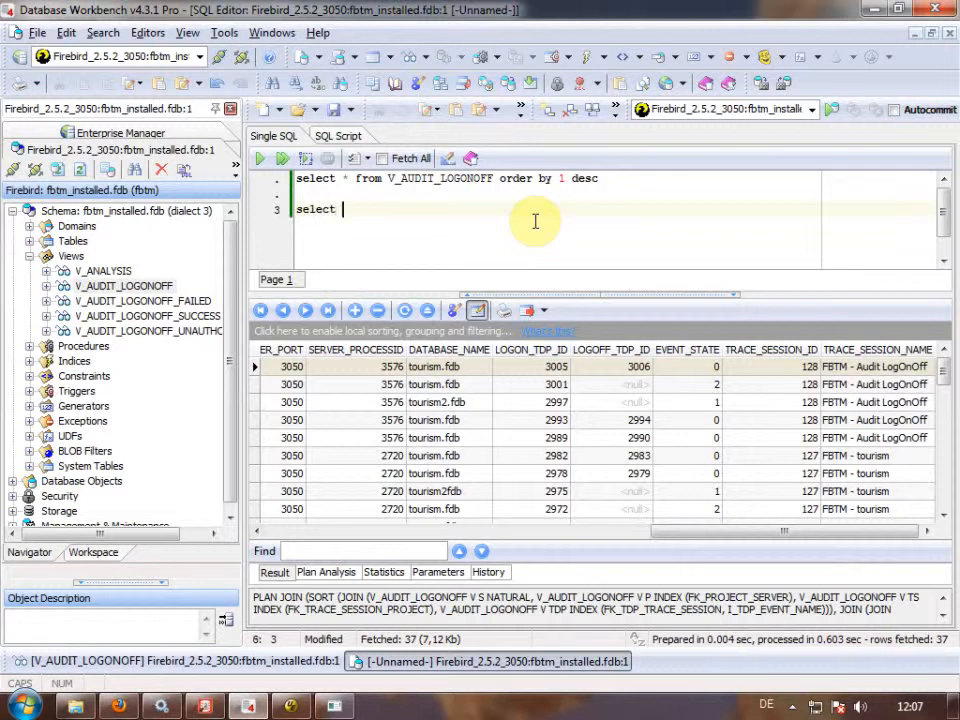
type("* from v_")
key("Down")
key("Down")
key("Down")
key("Down")
key("Return")
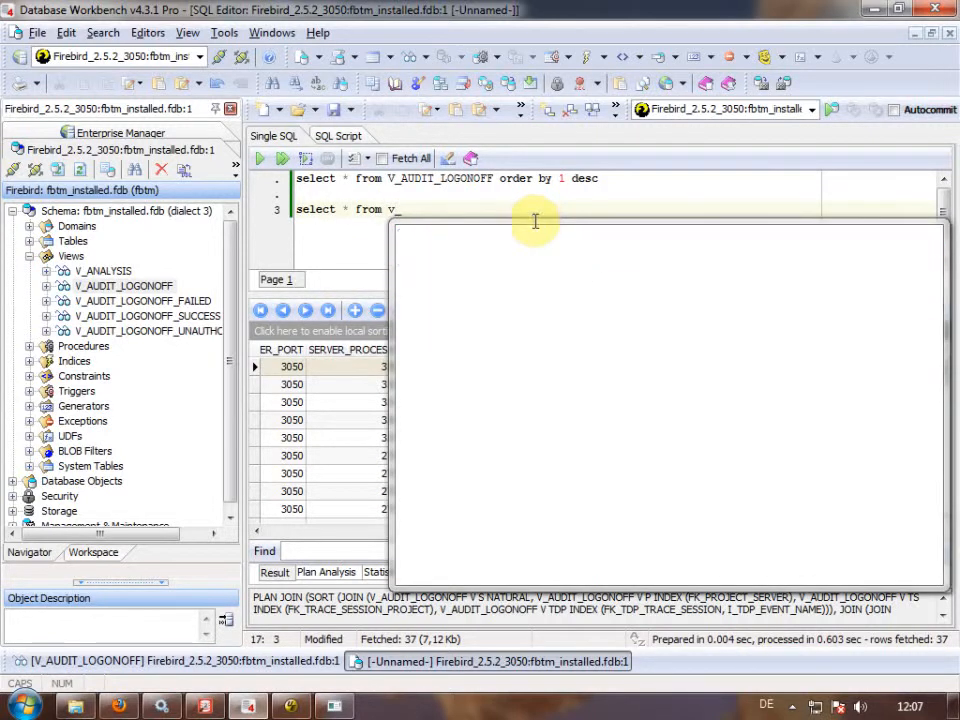
key("F9")
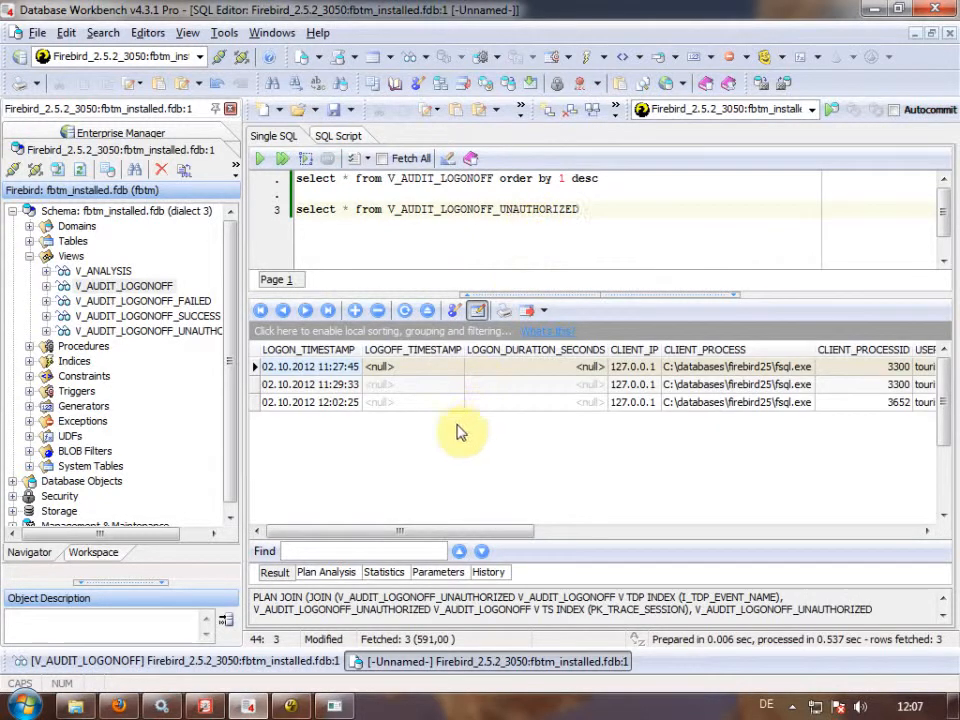
Minimize the fsql console and scroll through the three unauthorized logon rows.
left_click(450, 533)
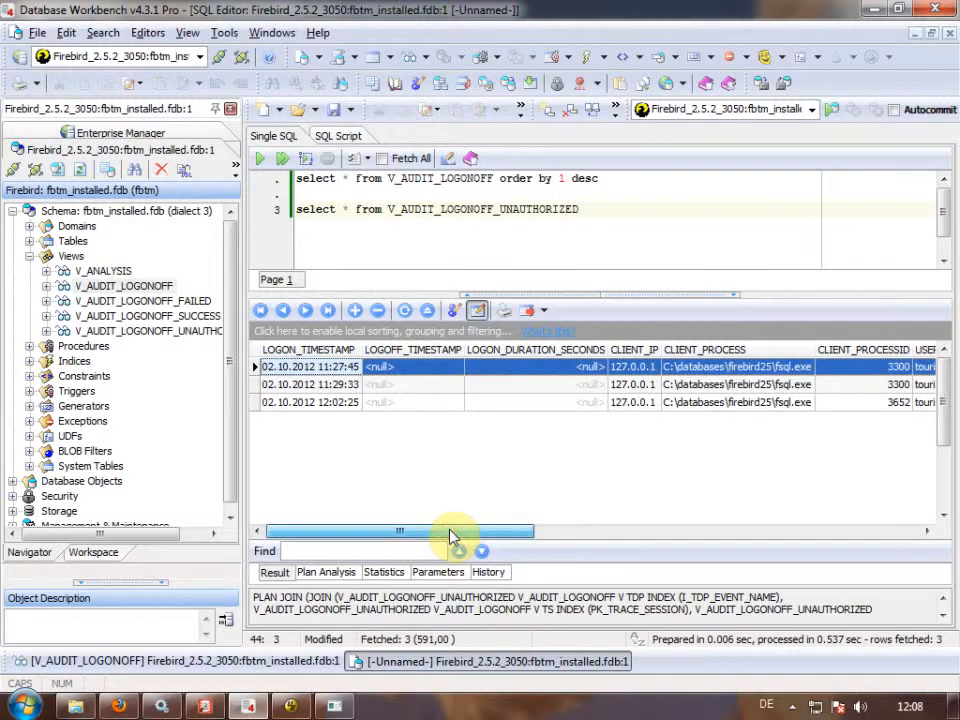
left_click(336, 705)
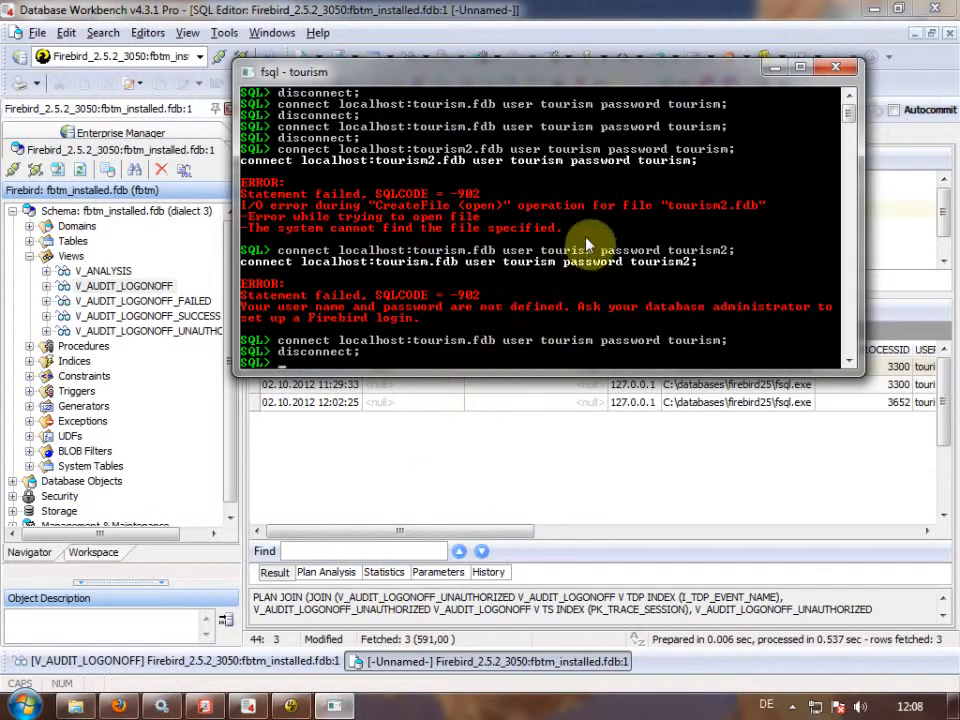
left_click(775, 67)
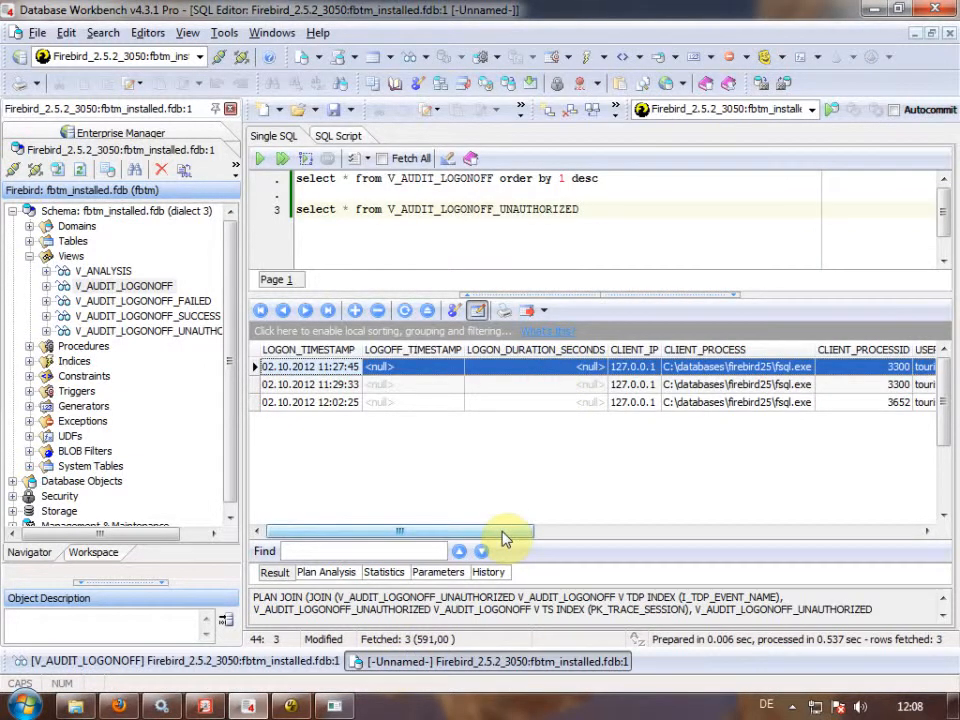
left_click_drag(504, 538, 512, 537)
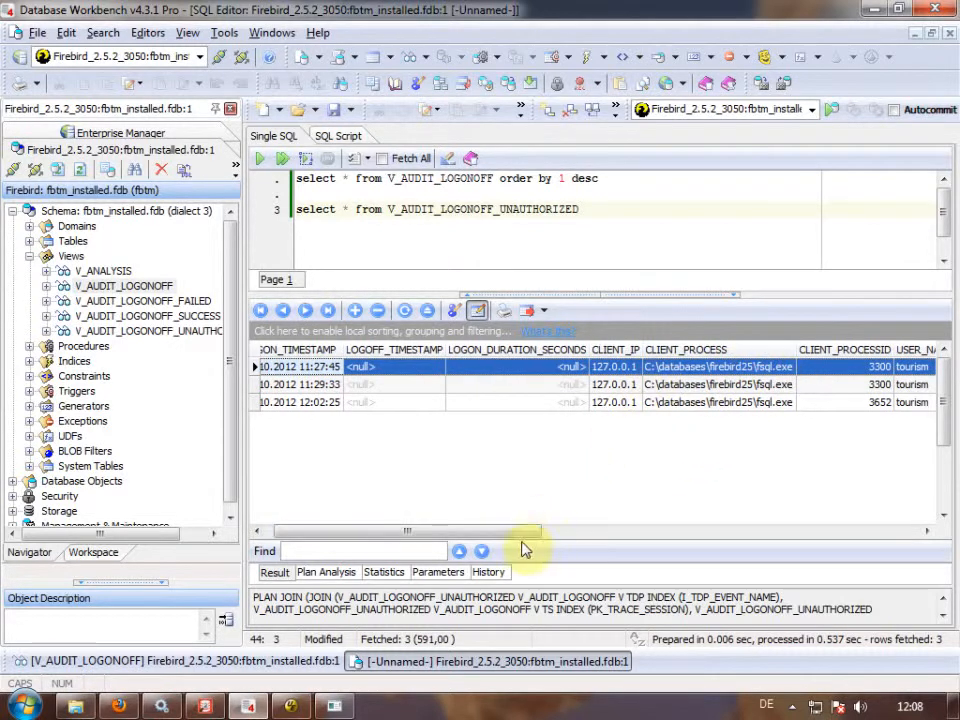
left_click_drag(525, 533, 776, 525)
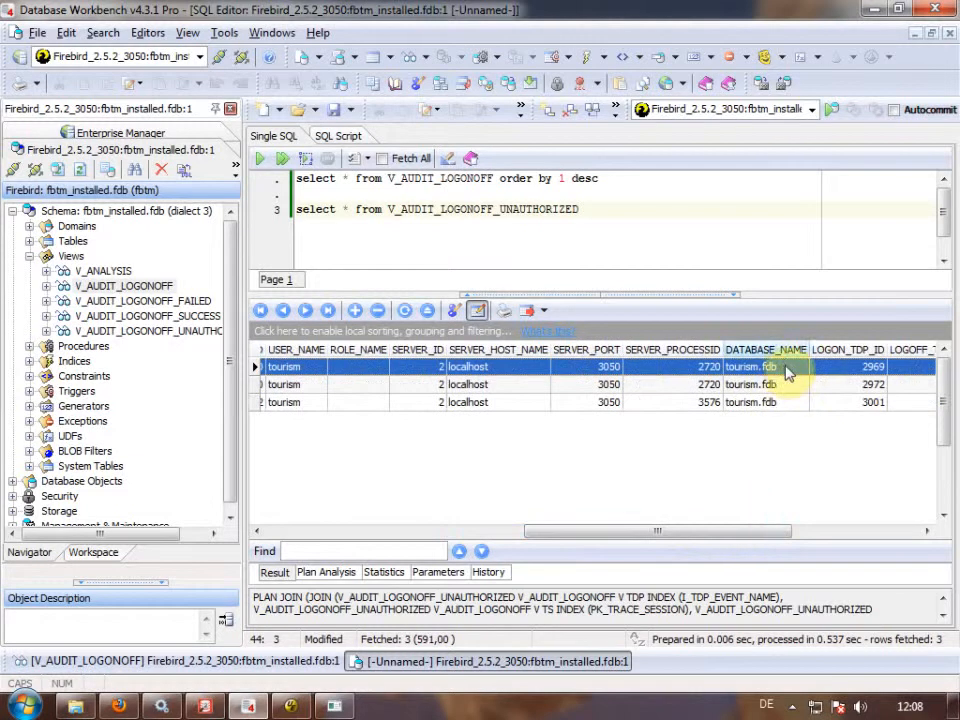
left_click_drag(755, 535, 311, 553)
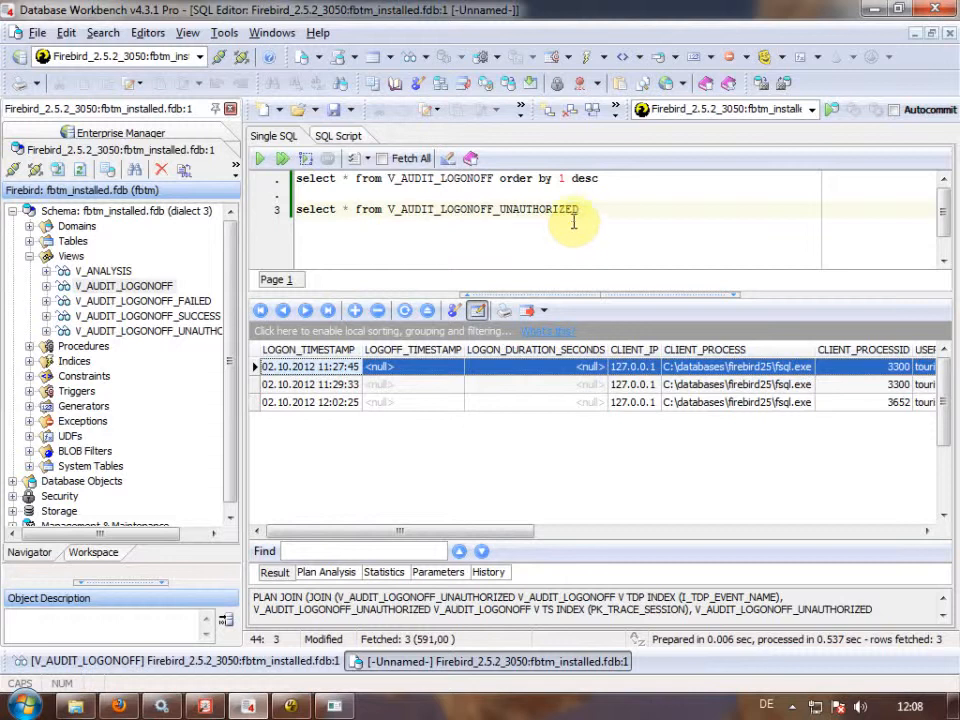
Duplicate the unauthorized query line and change its view to V_AUDIT_LOGONOFF_FAILED.
left_click(574, 209)
key("Home")
key("shift+End")
key("ctrl+c")
key("End")
key("Return")
key("Return")
key("ctrl+v")
key("BackSpace")
key("BackSpace")
key("BackSpace")
key("BackSpace")
key("BackSpace")
key("BackSpace")
key("BackSpace")
key("BackSpace")
key("BackSpace")
key("BackSpace")
key("BackSpace")
key("BackSpace")
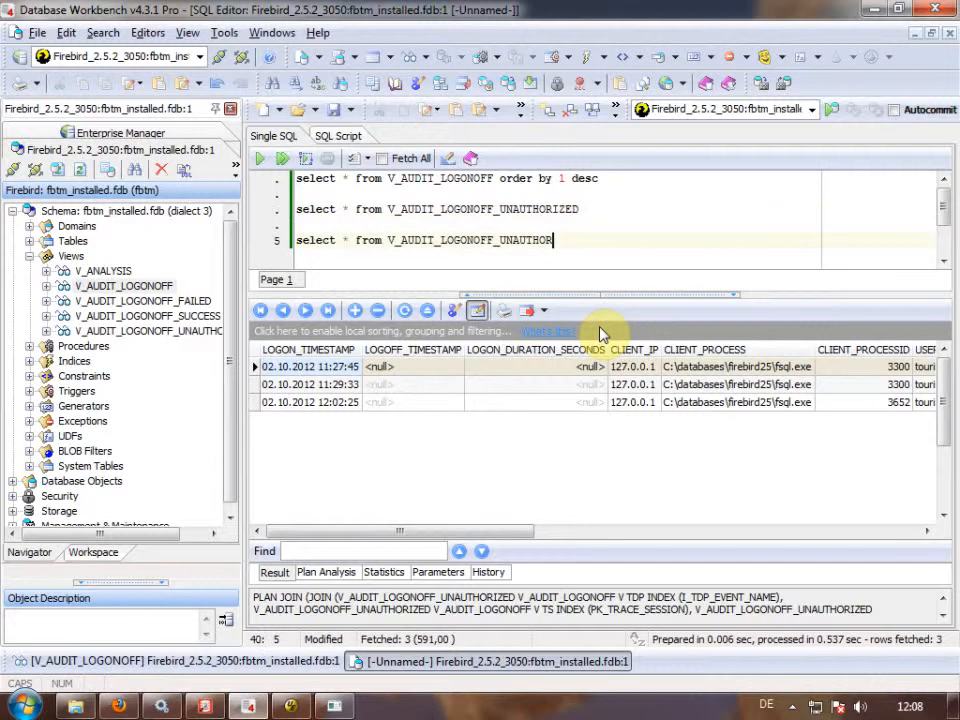
key("ctrl+space")
type("FA")
key("Return")
Run the failed-logons query, scroll across its three result rows, then open a blank editor.
key("F9")
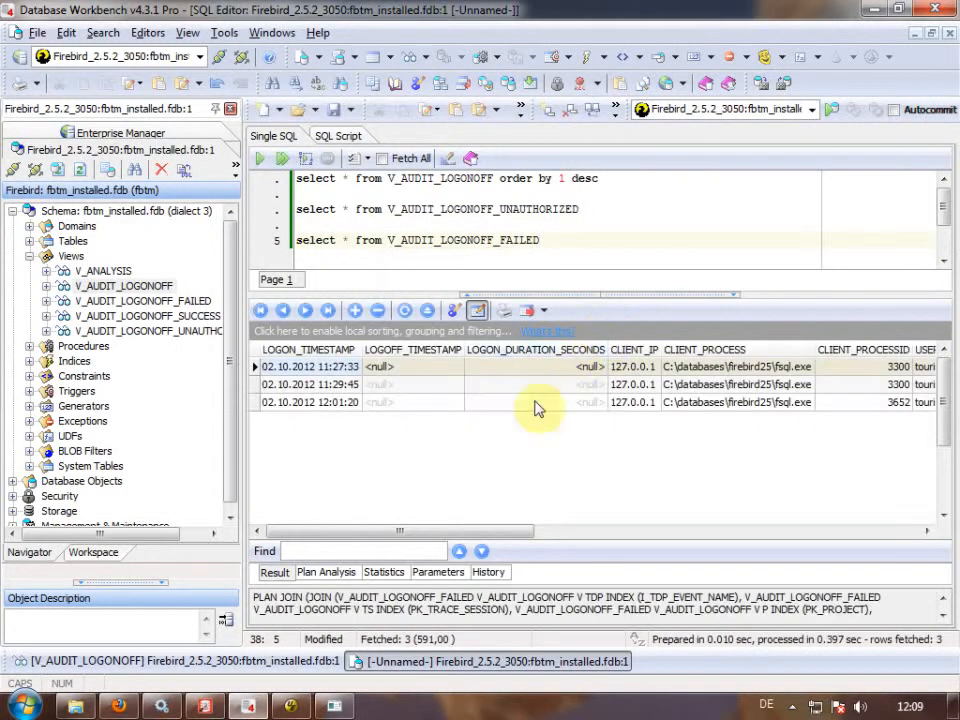
left_click(451, 532)
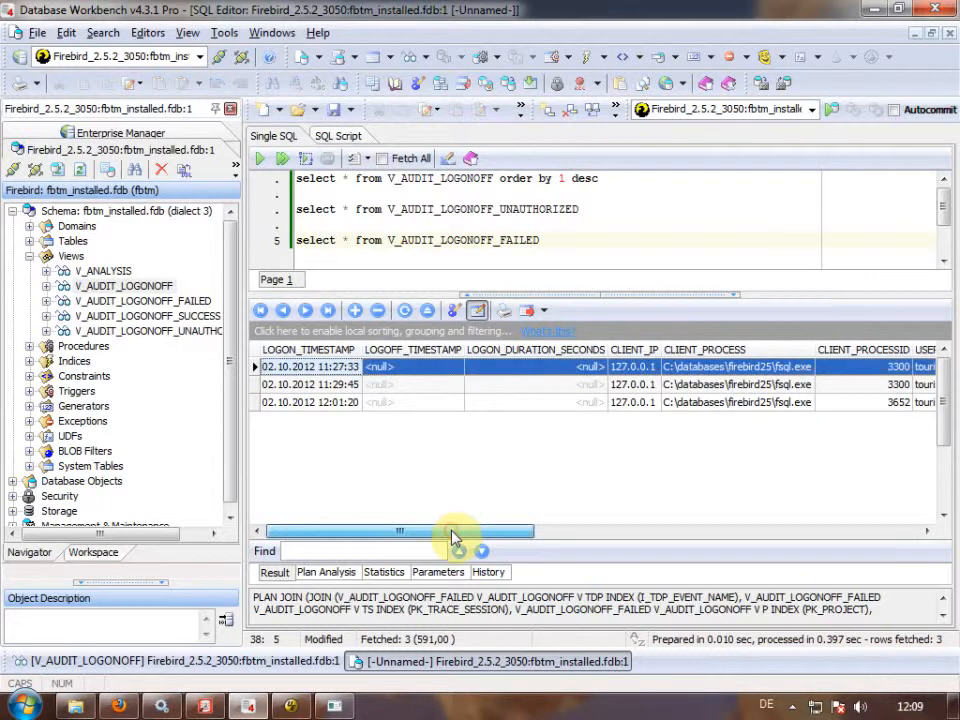
left_click_drag(453, 535, 775, 549)
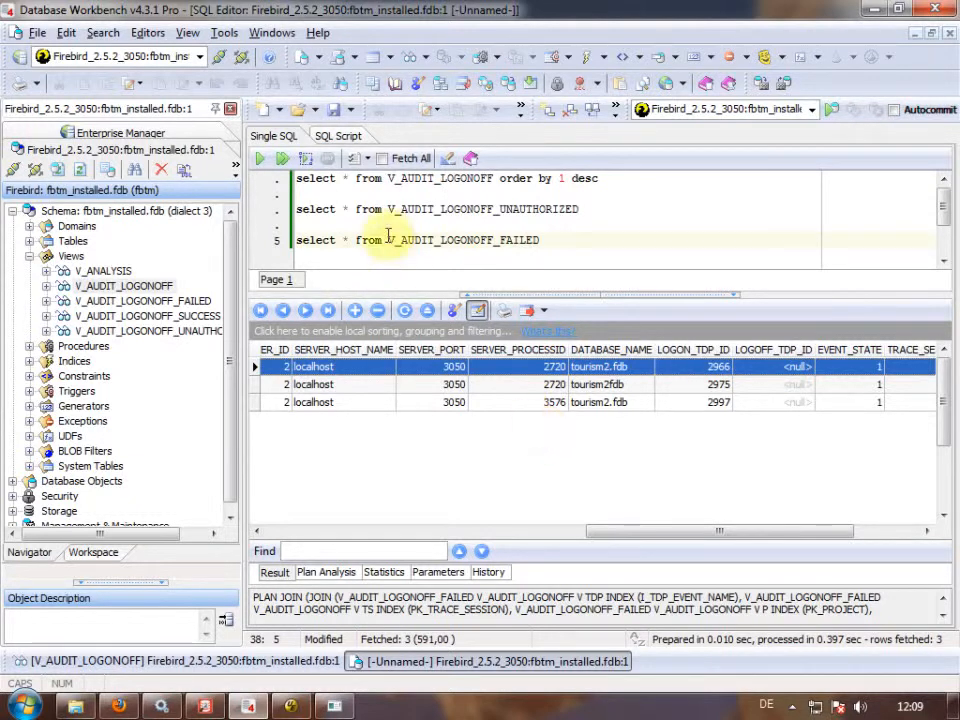
left_click(305, 60)
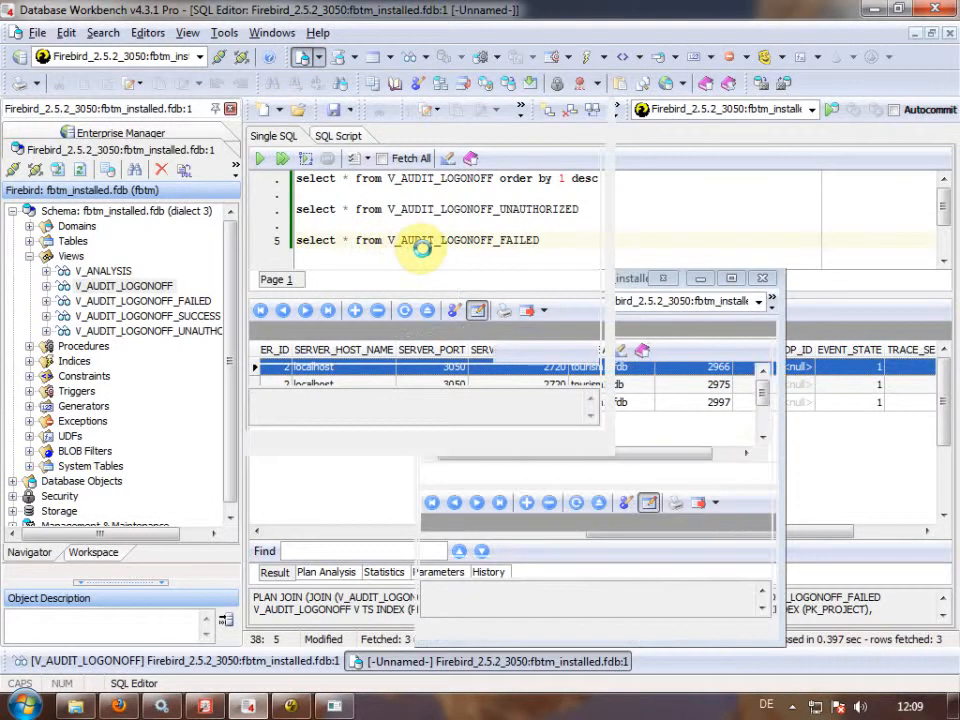
Load audit_sources_of_database_usage.sql and enlarge the SQL editing area.
left_click(300, 108)
double_click(427, 244)
left_click_drag(444, 294, 441, 489)
Comment out the FAILED view line, uncomment the success line, and run the 7-row count query.
left_click(403, 376)
left_click(330, 332)
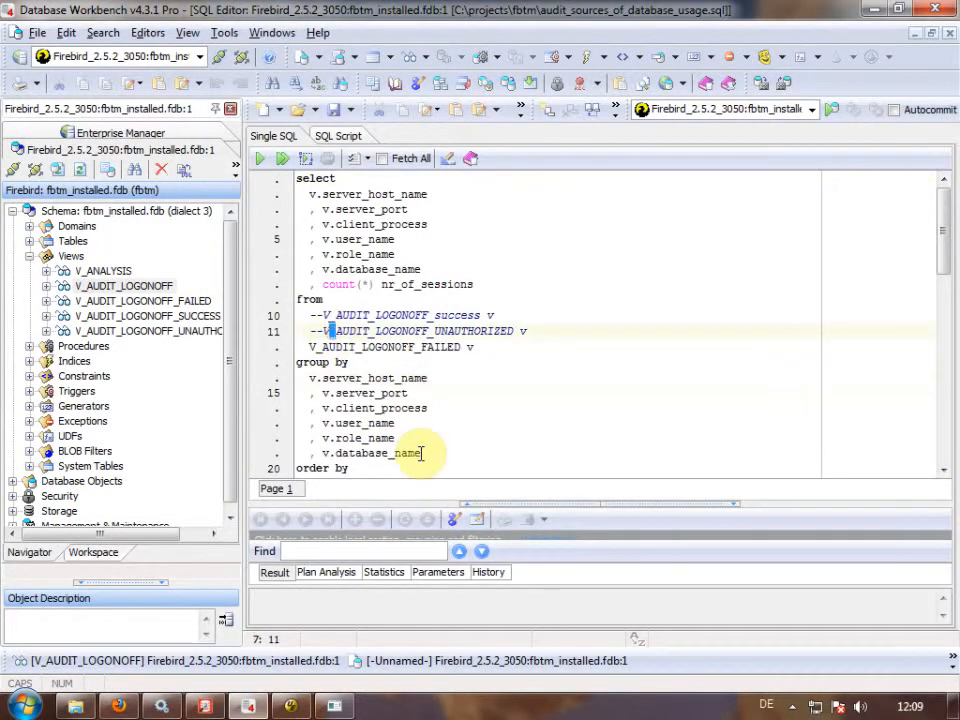
key("Down")
key("Home")
type("--")
key("Up")
key("Up")
key("BackSpace")
key("BackSpace")
key("Down")
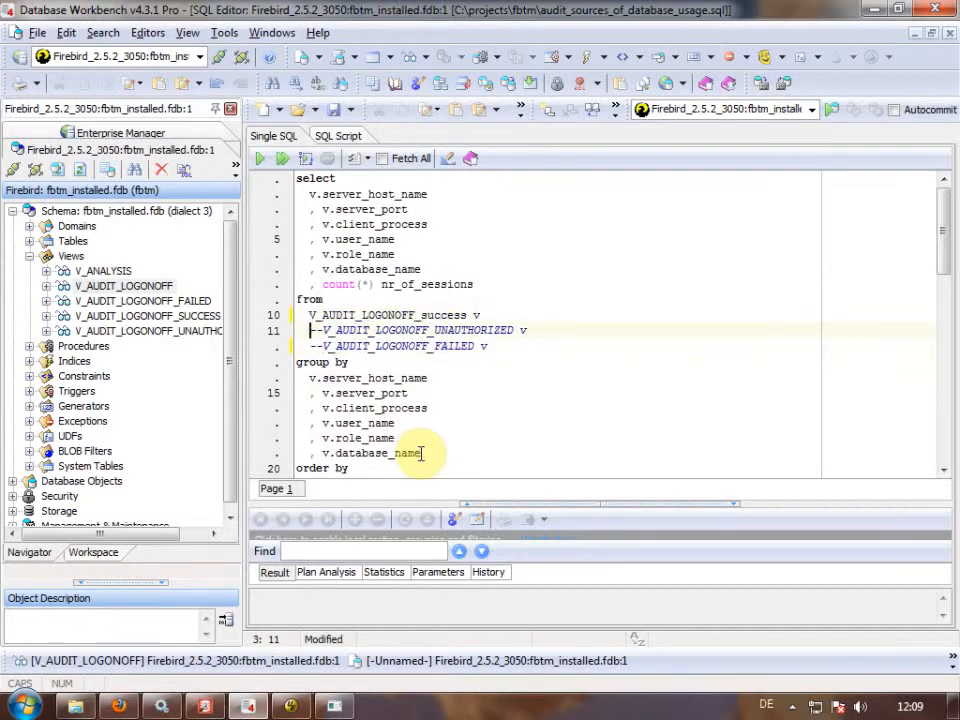
left_click(350, 363)
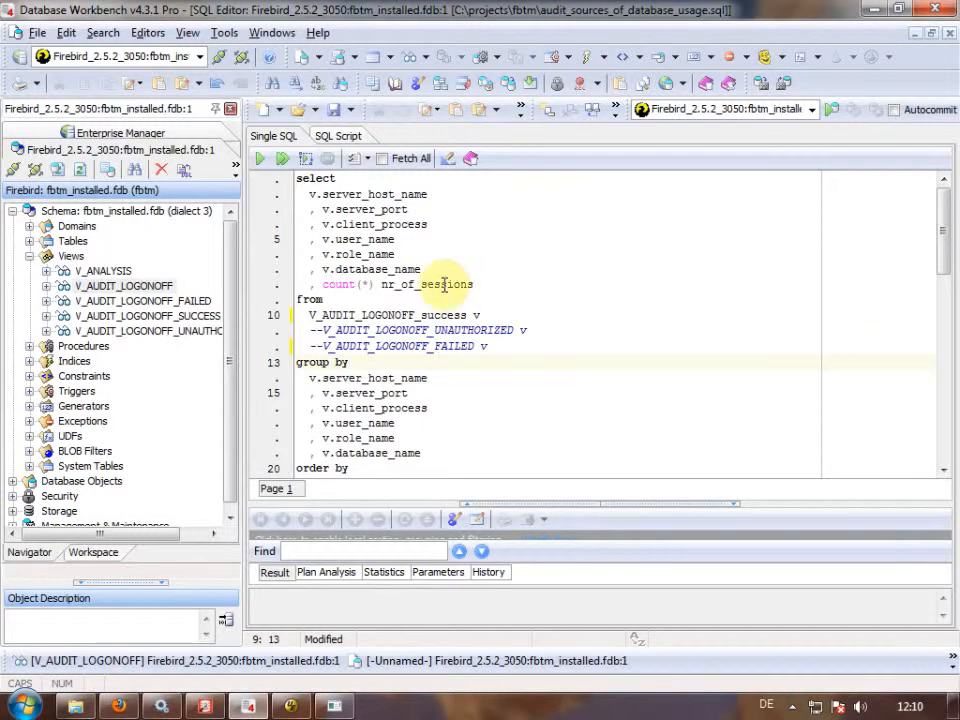
left_click(414, 407)
scroll(536, 391, "down", 1)
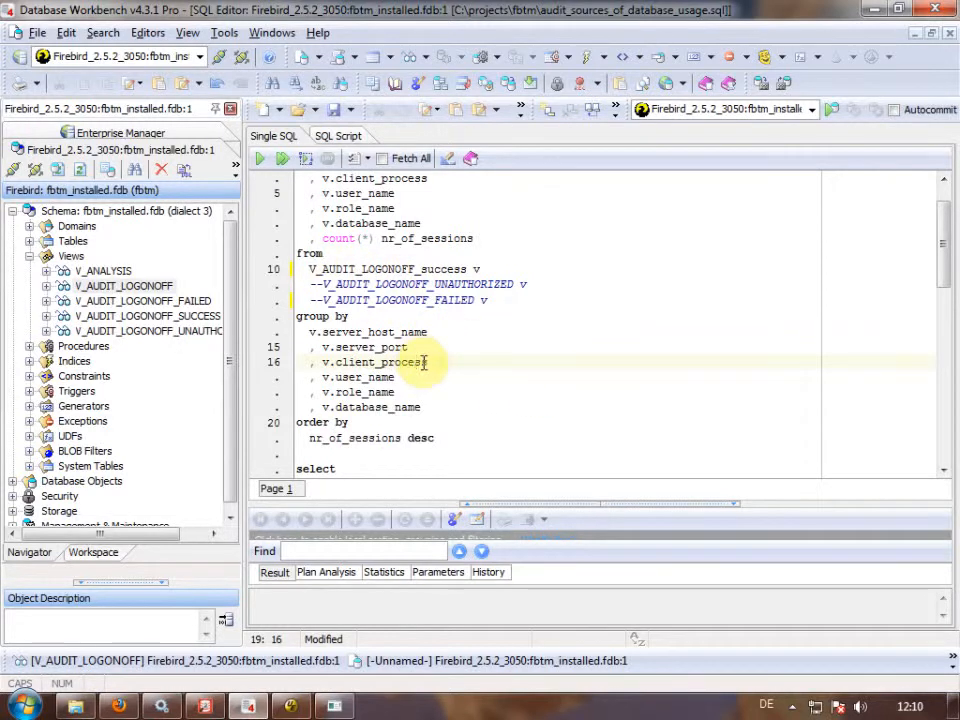
key("F9")
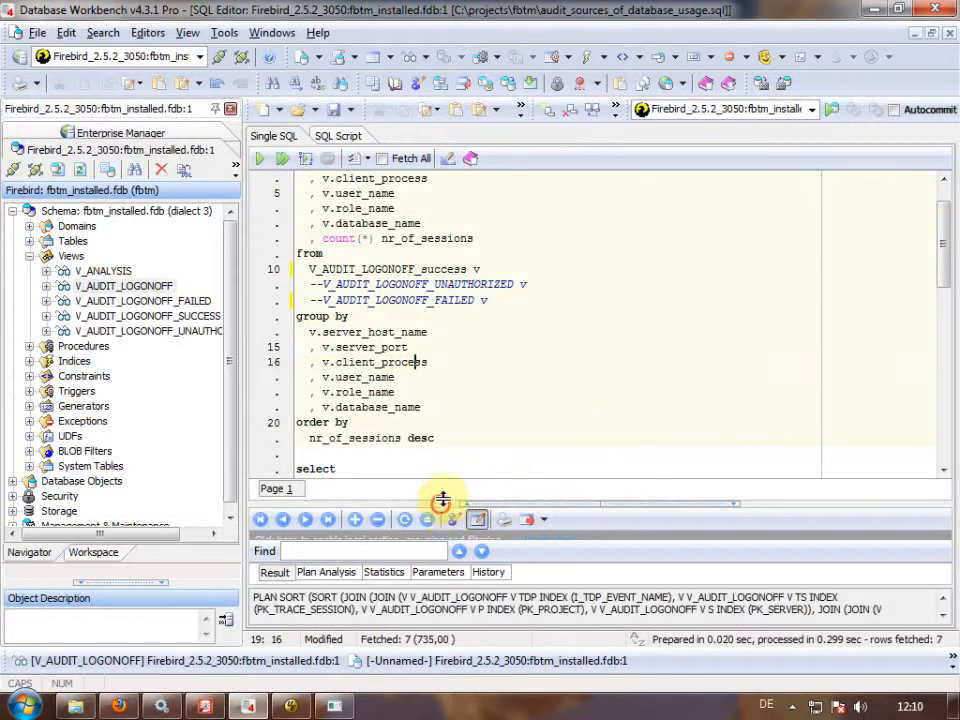
Enlarge the results and scroll to NR_OF_SESSIONS, topped by DBW4.exe on isdap_olap.fdb with 9.
left_click_drag(439, 499, 454, 225)
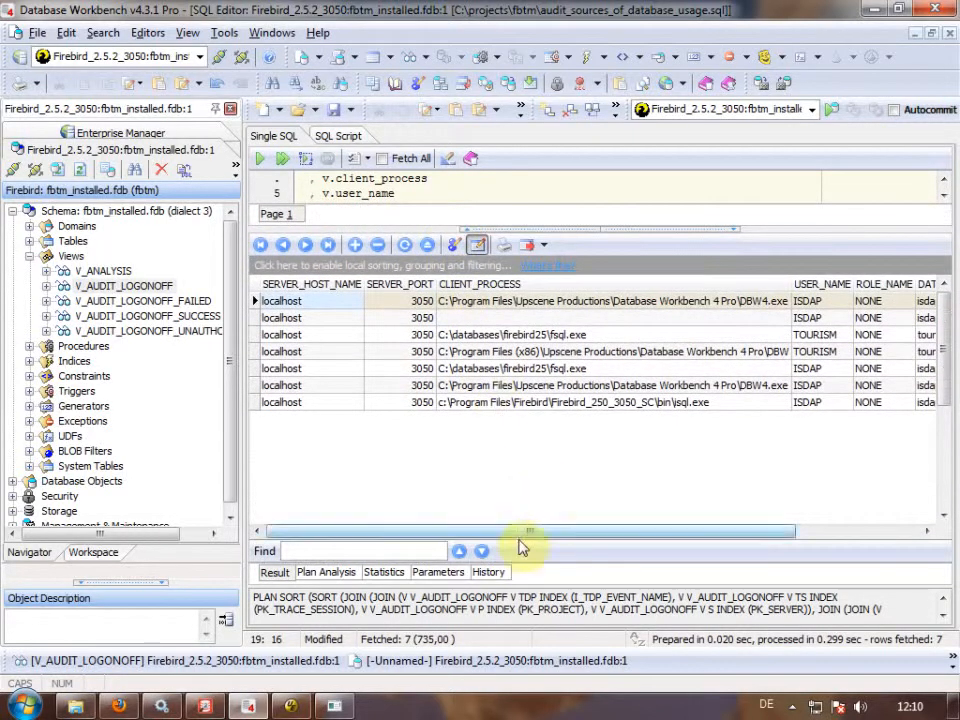
left_click(812, 531)
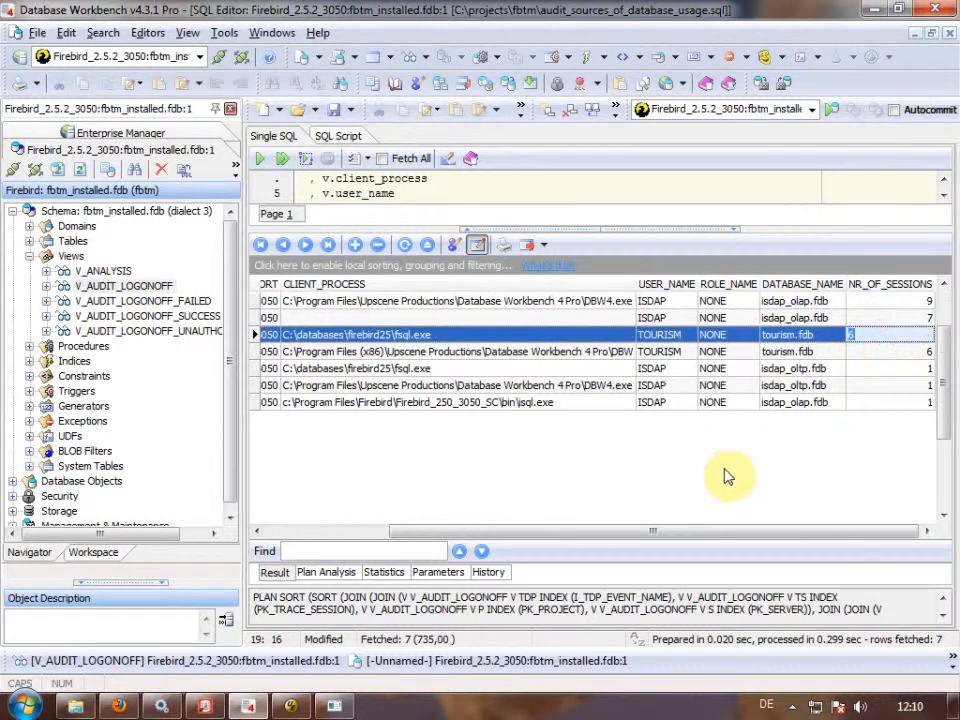
left_click_drag(713, 533, 679, 533)
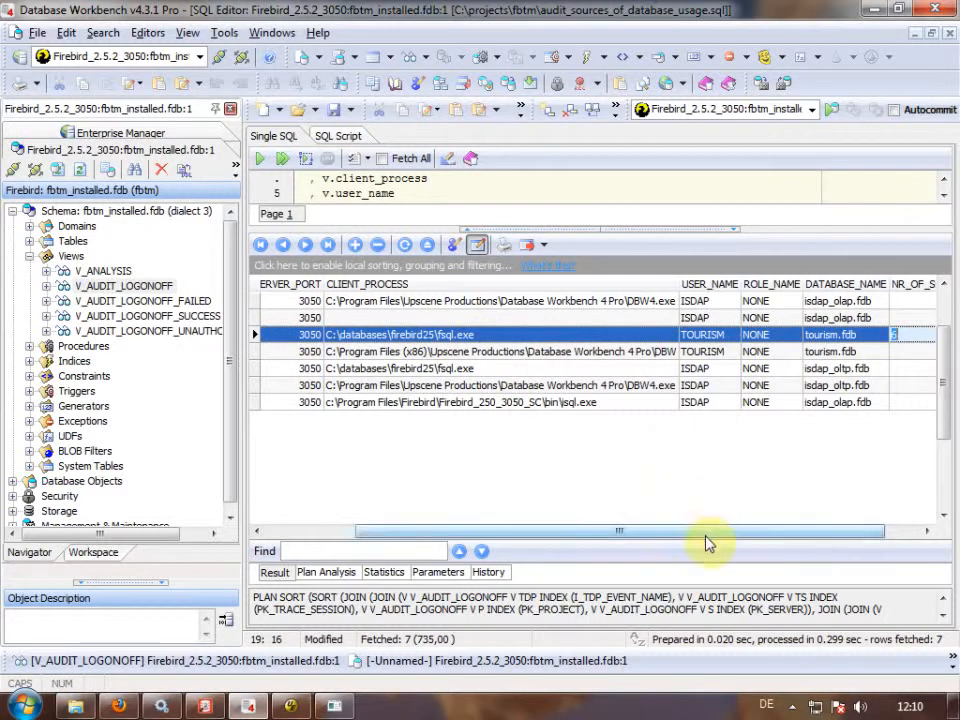
left_click_drag(722, 533, 446, 535)
left_click(834, 338)
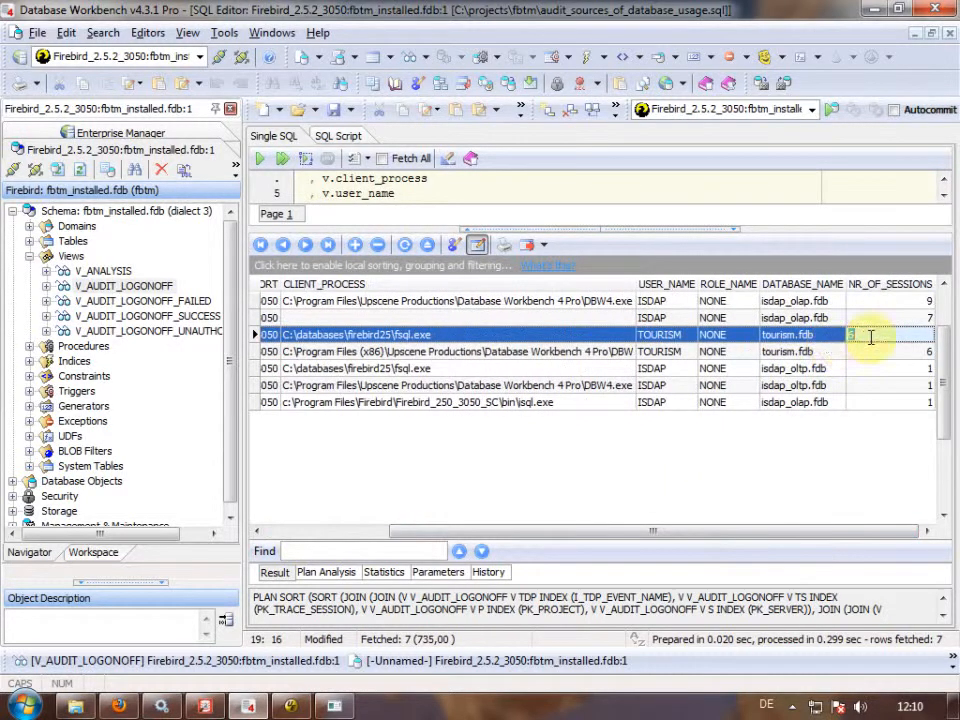
left_click_drag(741, 530, 760, 537)
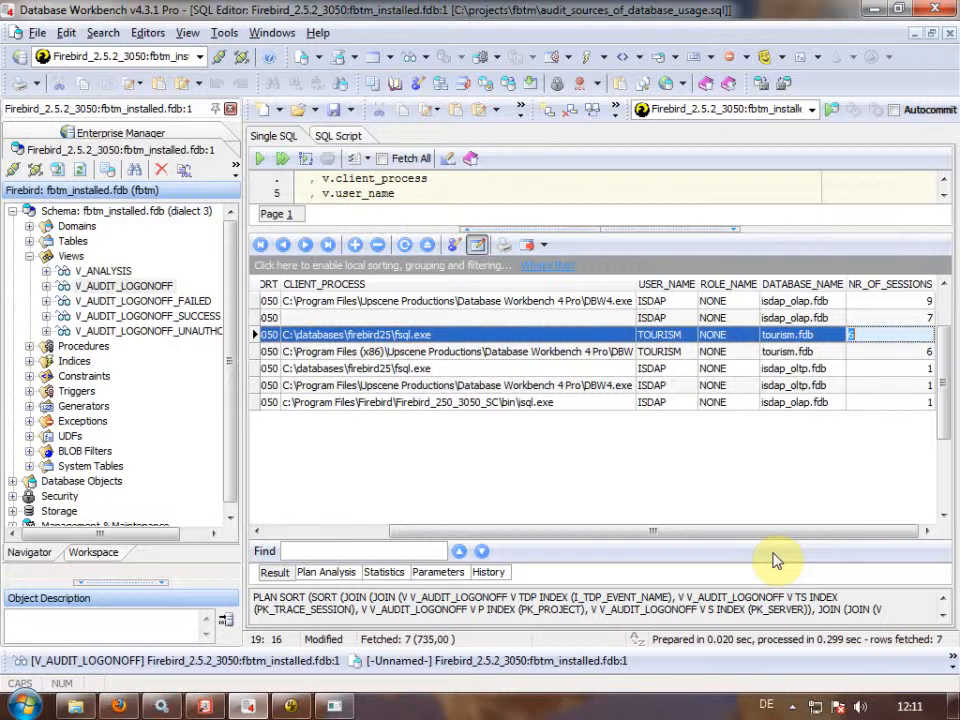
scroll(703, 30, "up", 2)
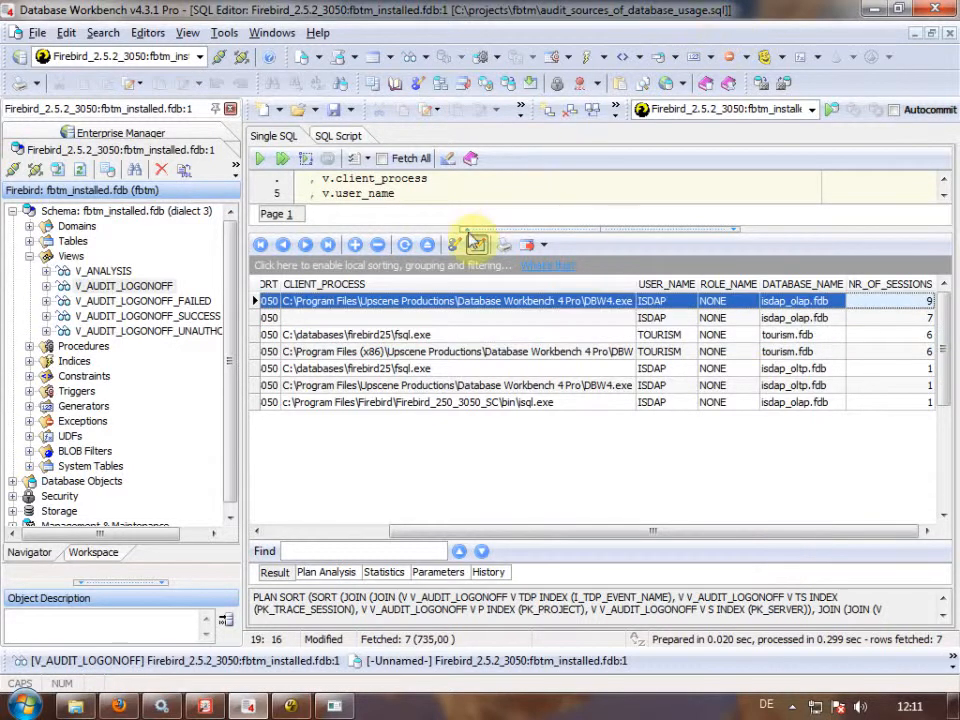
Resize the editor area and scroll back to the script's view lines.
left_click_drag(449, 232, 445, 326)
scroll(489, 236, "down", 5)
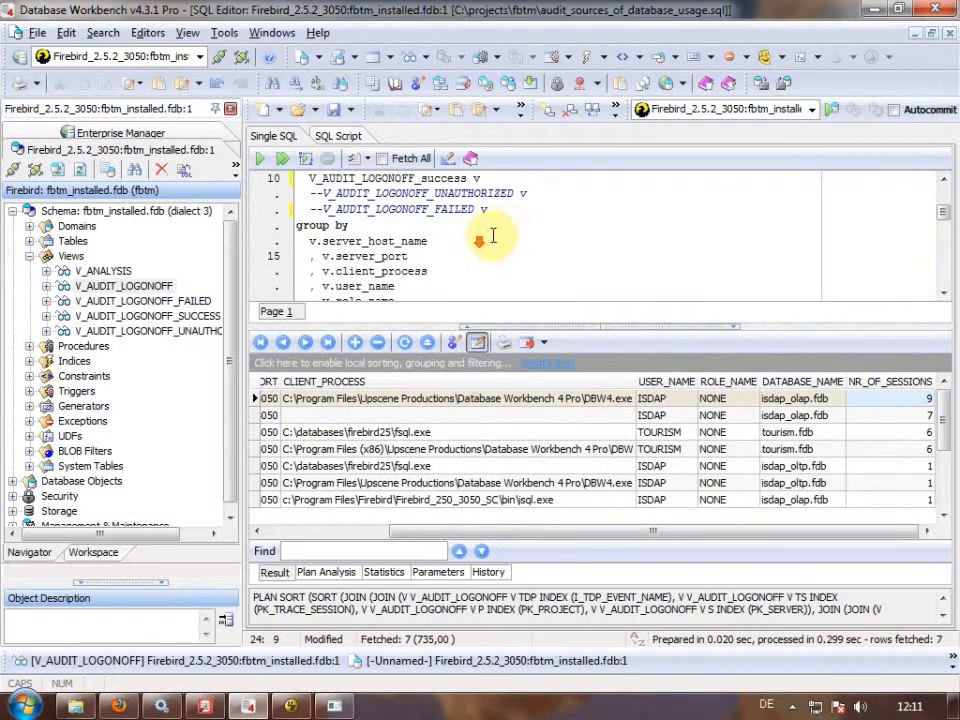
scroll(508, 226, "down", 2)
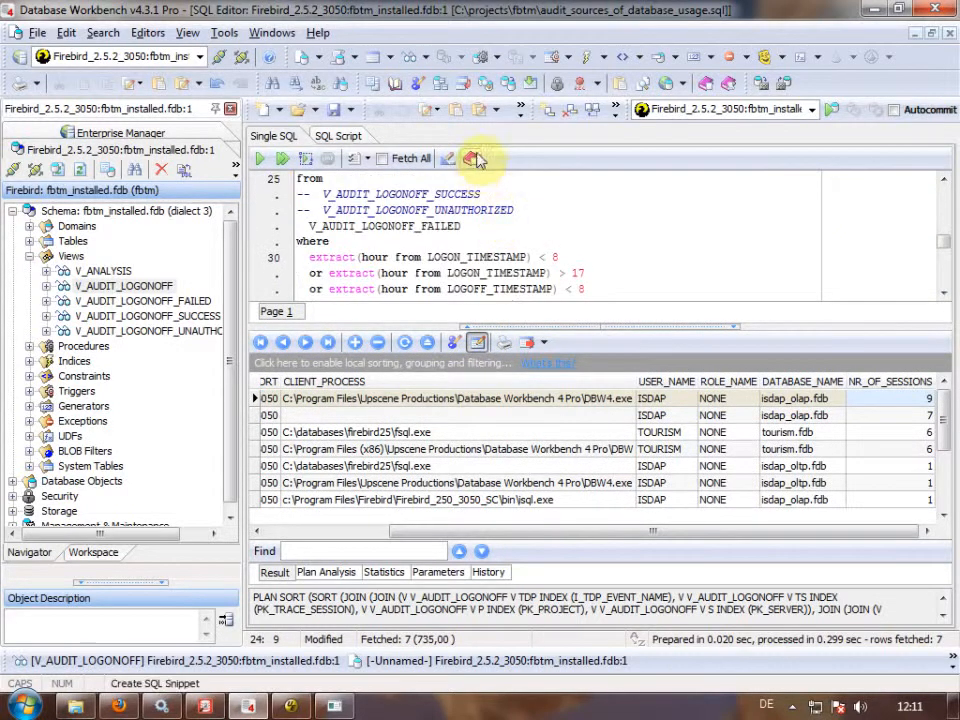
left_click_drag(444, 327, 433, 456)
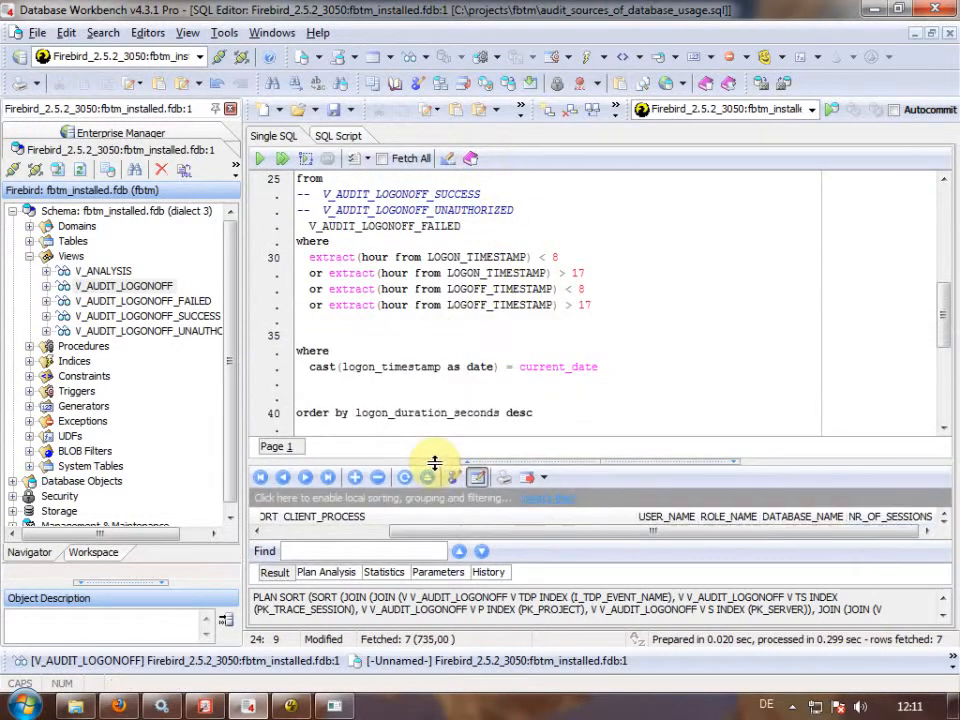
left_click(438, 291)
scroll(440, 293, "up", 3)
scroll(440, 292, "up", 4)
left_click(404, 284)
Comment out the success and FAILED lines, uncomment V_AUDIT_LOGONOFF_UNAUTHORIZED, and rerun the query.
key("Up")
key("Home")
type("--")
key("Down")
key("BackSpace")
key("BackSpace")
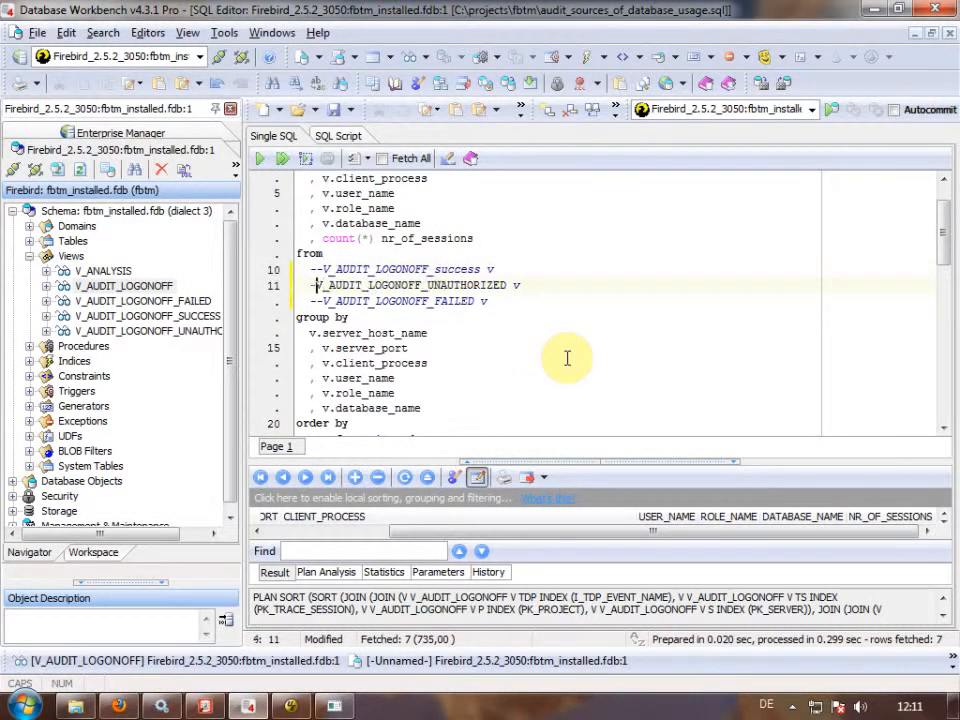
key("Down")
key("BackSpace")
key("BackSpace")
key("Up")
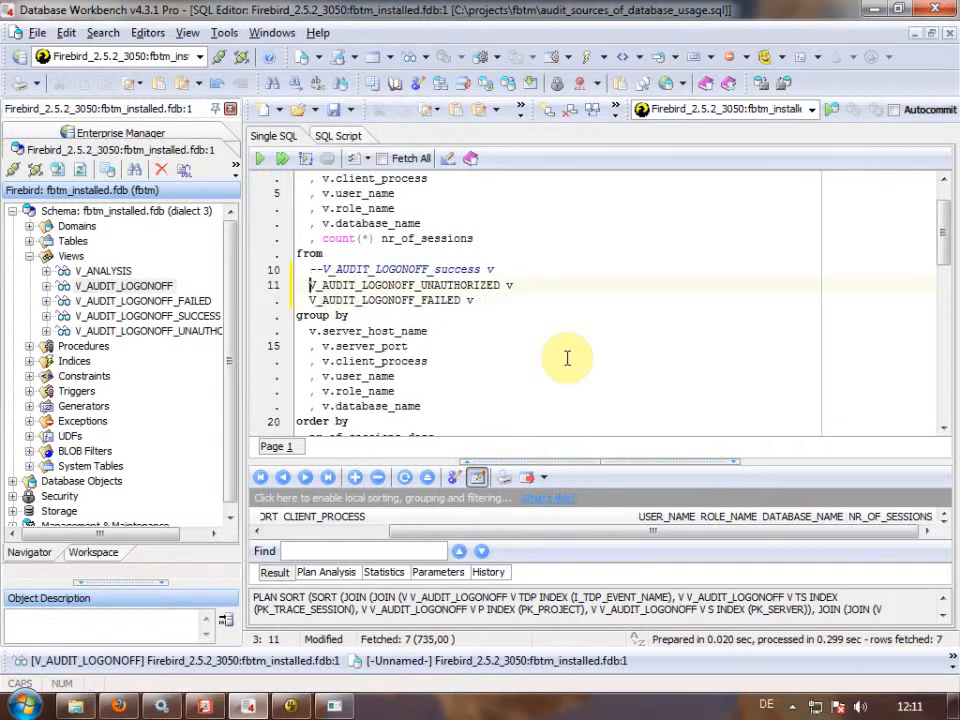
type("--")
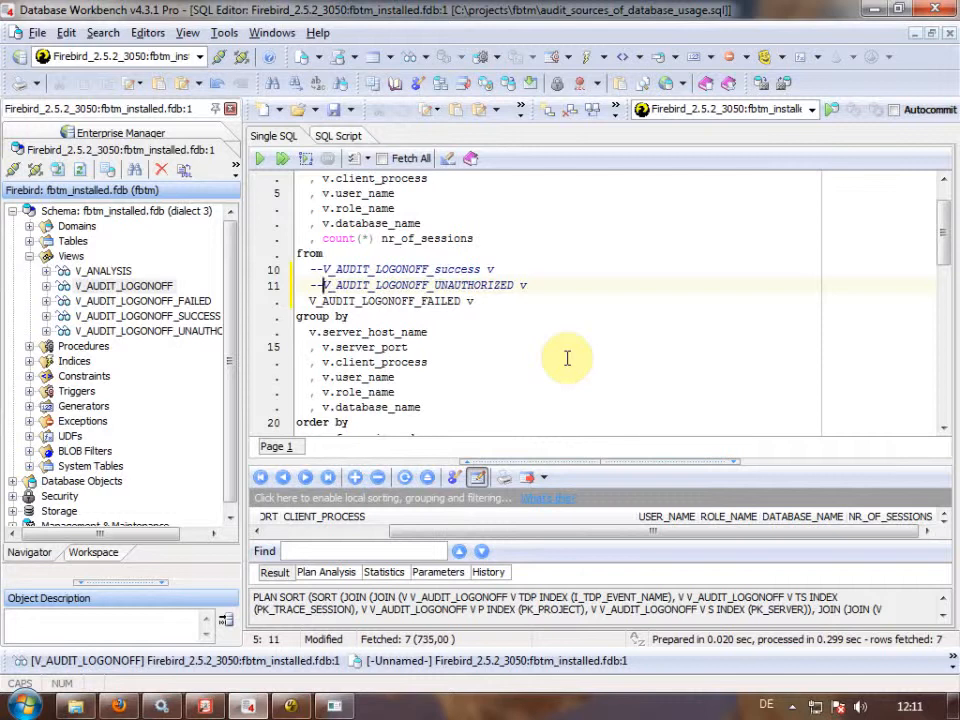
key("Down")
key("Left")
key("Left")
type("--")
key("Up")
key("BackSpace")
key("BackSpace")
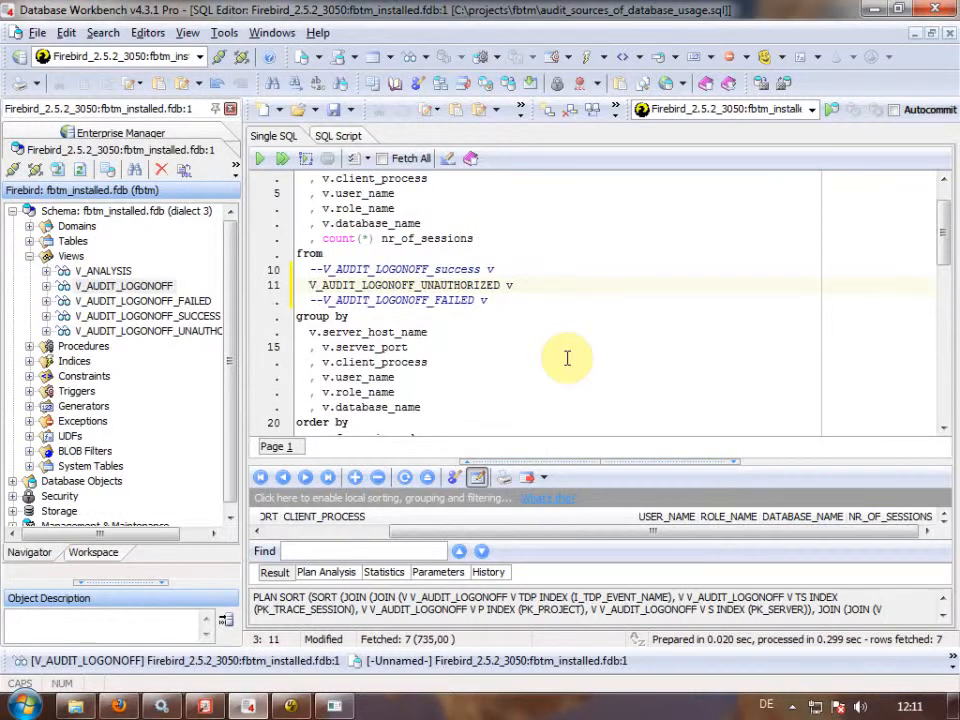
key("F9")
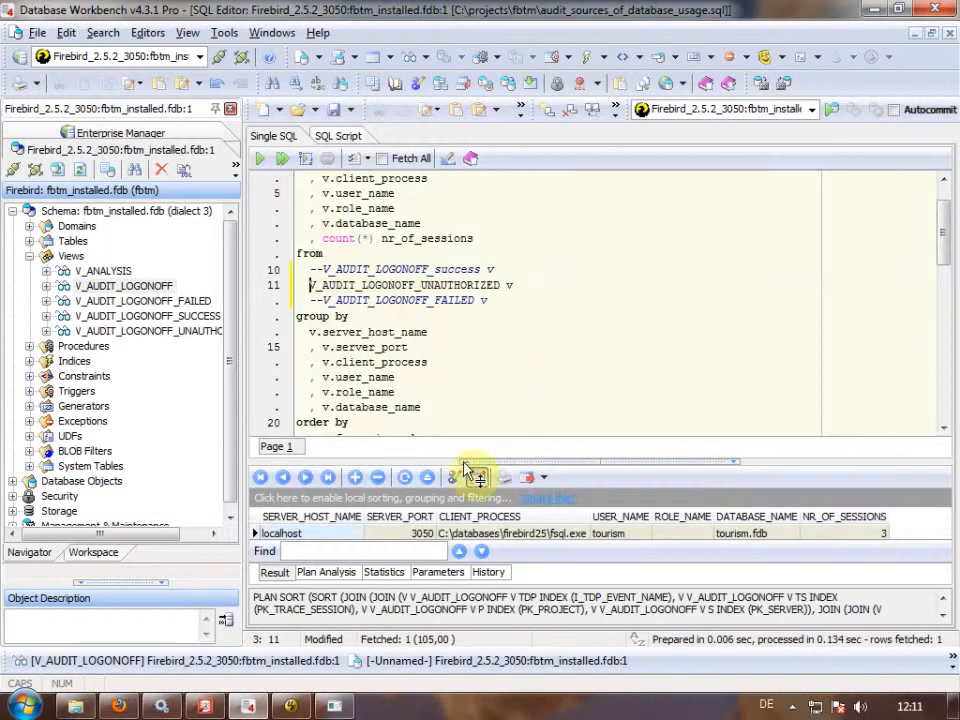
Enlarge the SQL editor and scroll to the second query's WHERE extract(hour…) out-of-hours clause.
left_click_drag(446, 457, 450, 393)
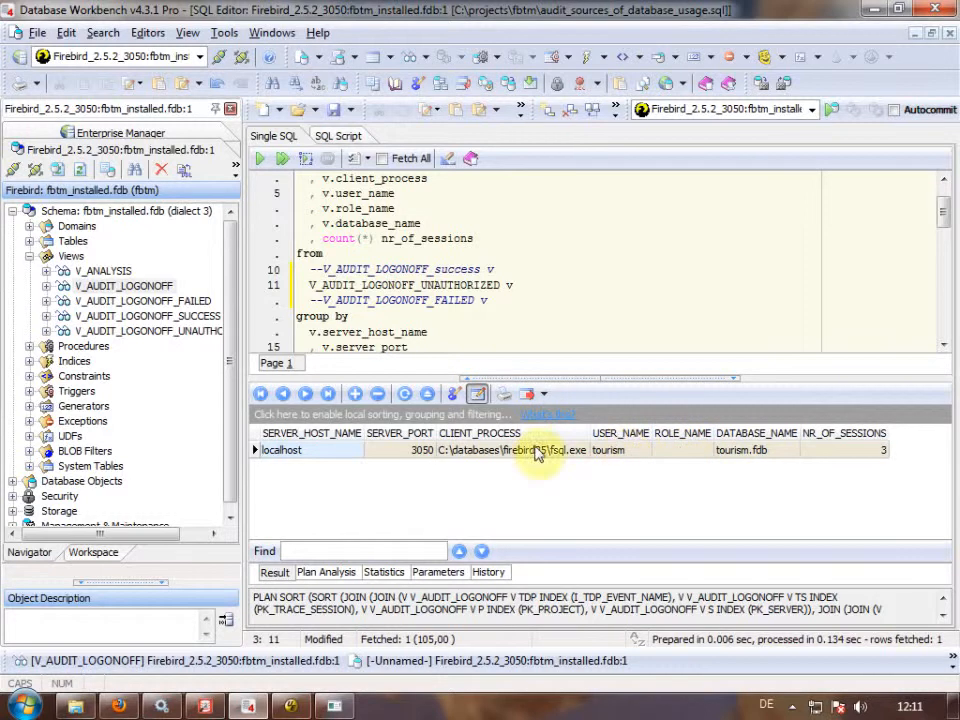
left_click_drag(446, 381, 446, 455)
left_click(455, 390)
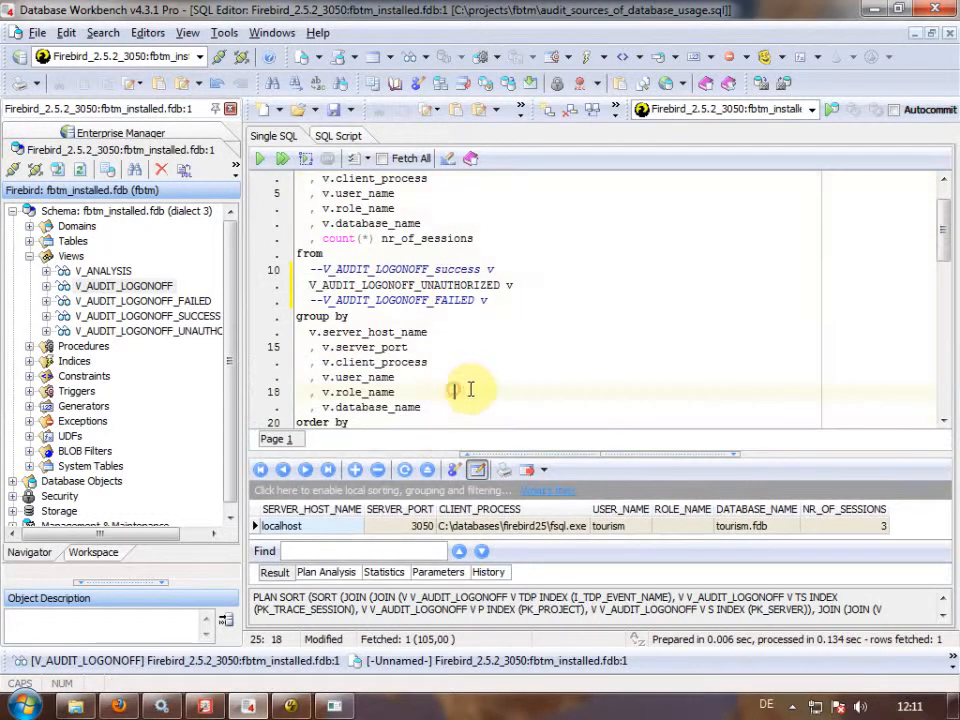
scroll(470, 385, "down", 2)
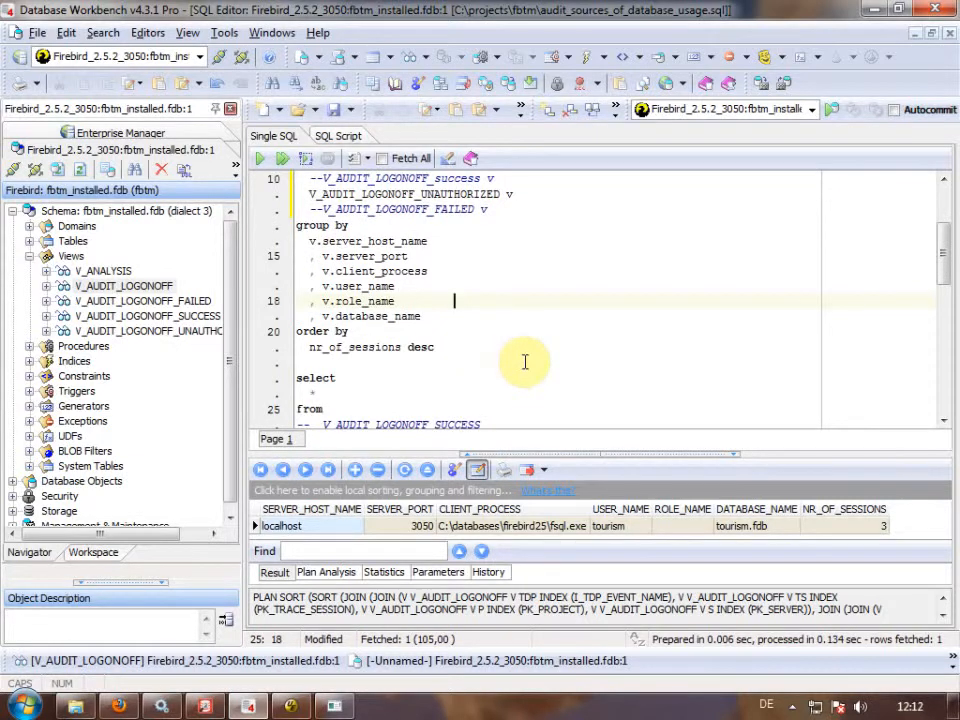
scroll(540, 356, "down", 2)
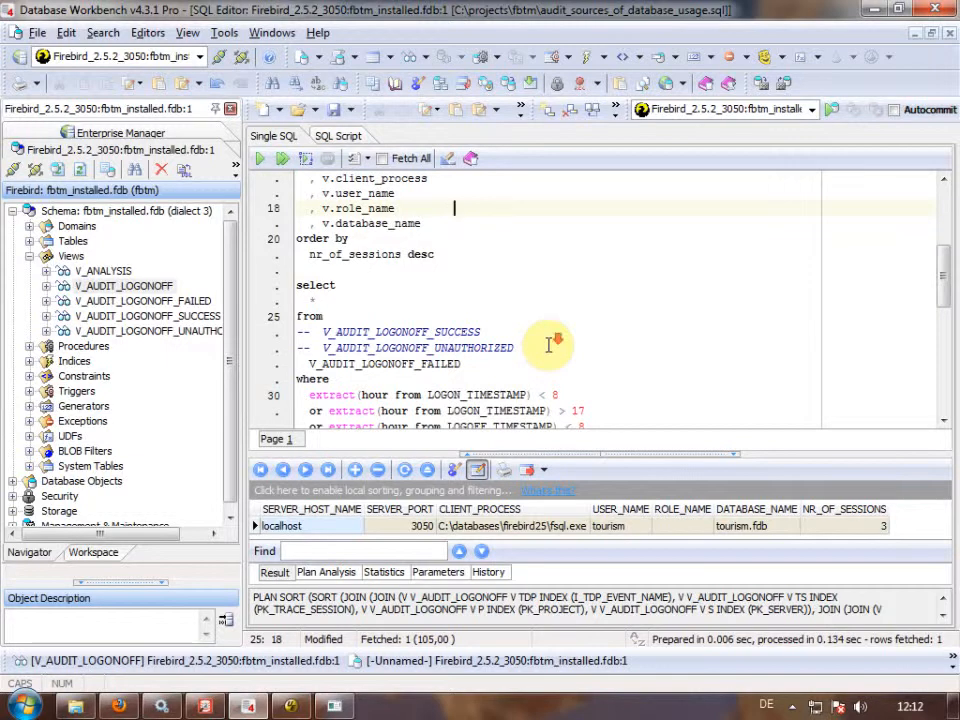
scroll(549, 345, "down", 1)
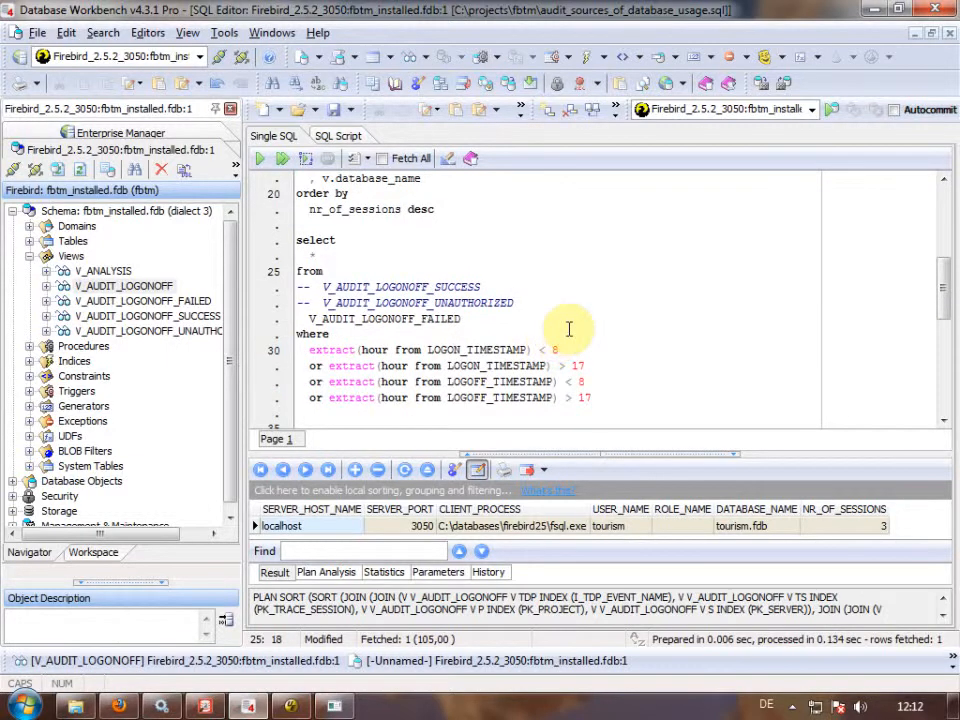
left_click(424, 350)
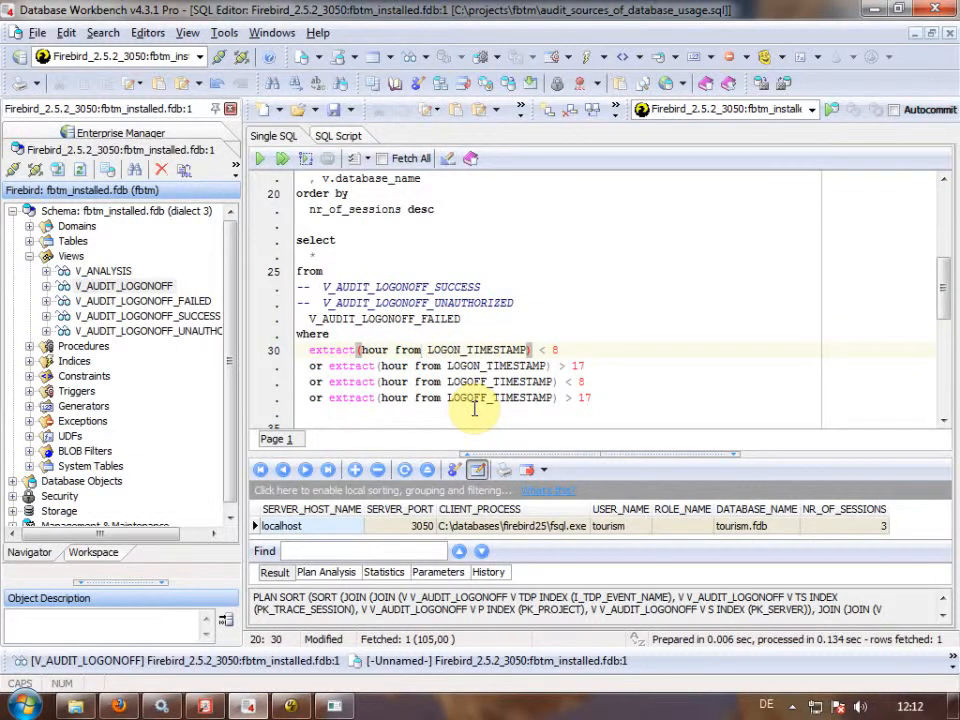
Comment out the FAILED view line, uncomment V_AUDIT_LOGONOFF_SUCCESS, and re-run the out-of-hours query.
key("Up")
key("Up")
key("Up")
key("Down")
key("Home")
type("--")
key("Up")
key("Up")
key("Home")
key("Delete")
key("Delete")
key("Down")
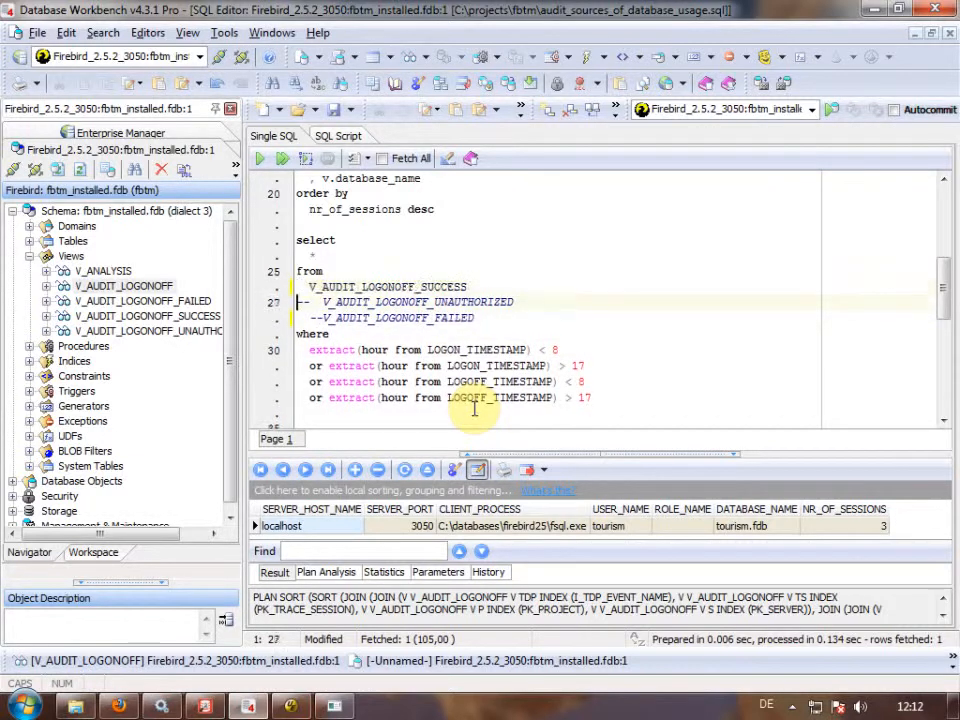
key("Up")
key("F9")
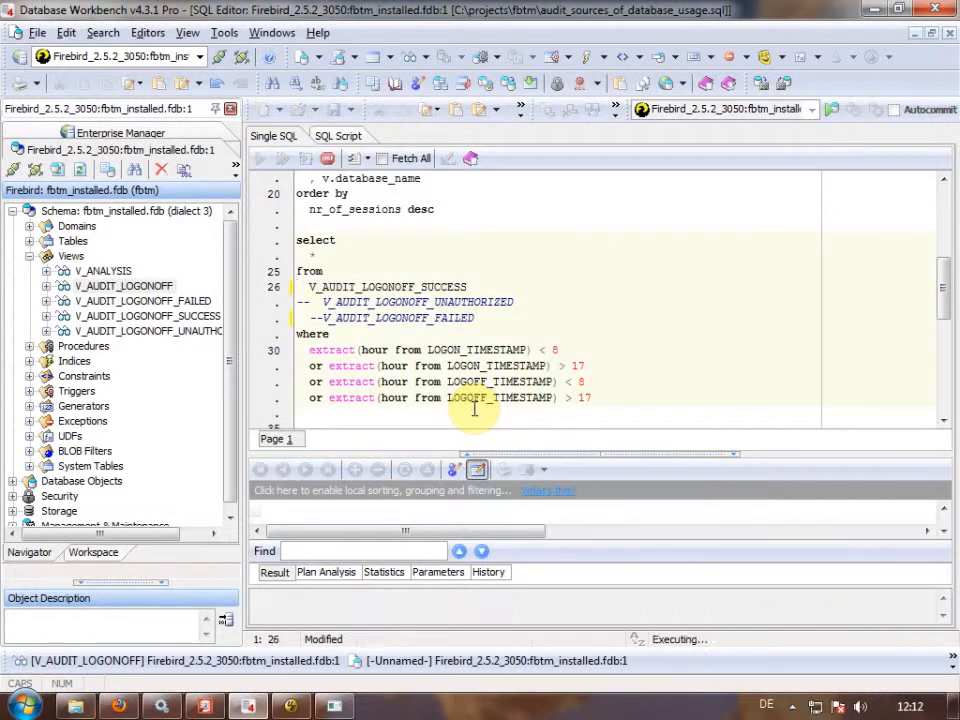
Enlarge the result grid and widen CLIENT_PROCESS to inspect the six late-evening logons of 18.11.2011.
mouse_move(430, 455)
left_mouse_down()
mouse_move(456, 340)
mouse_move(429, 394)
mouse_move(444, 414)
mouse_move(440, 434)
left_mouse_up()
left_click(448, 362)
scroll(452, 352, "down", 1)
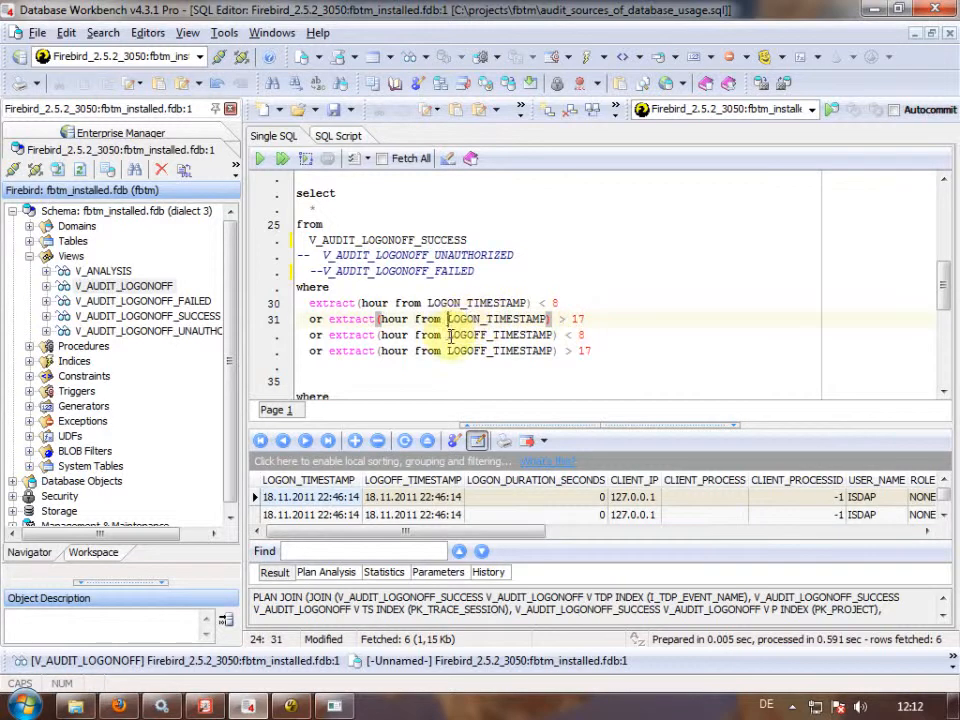
left_click(422, 319)
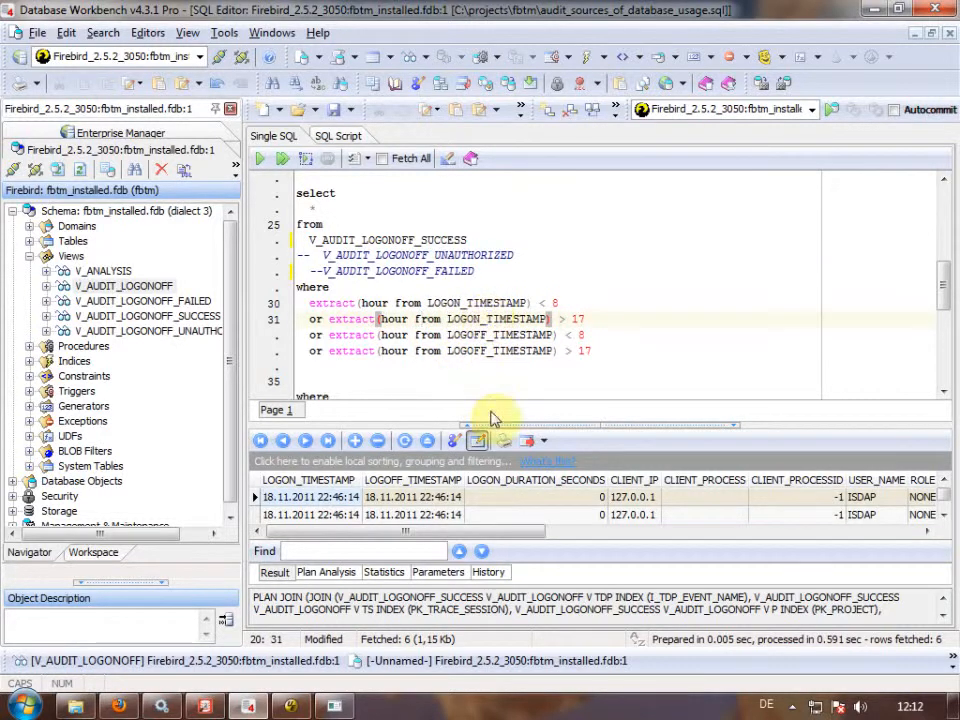
left_click_drag(429, 422, 433, 343)
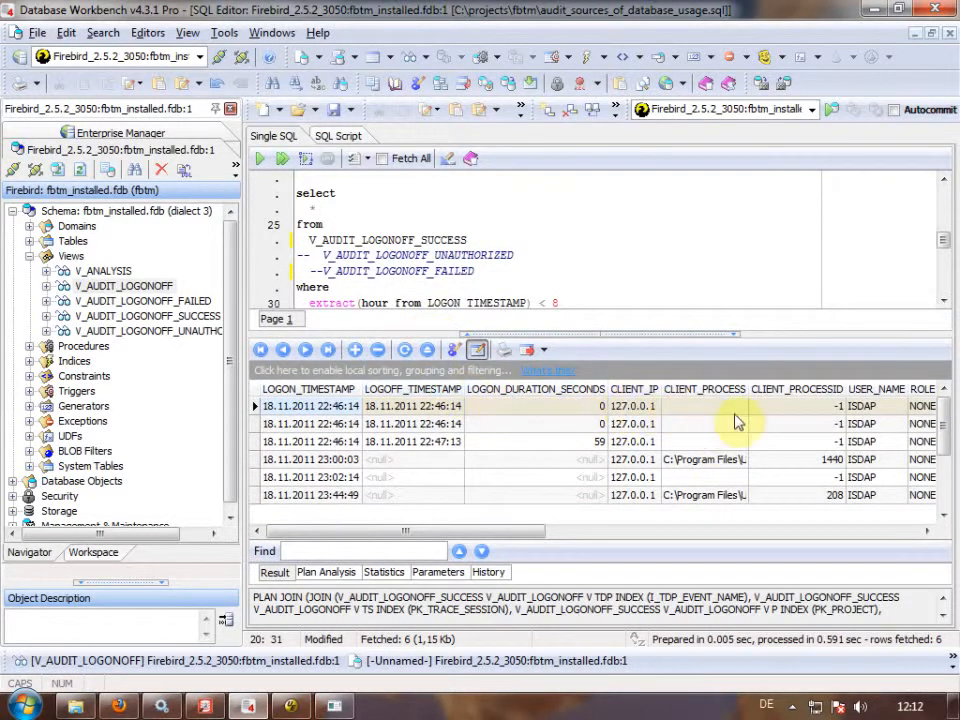
left_click_drag(747, 389, 889, 388)
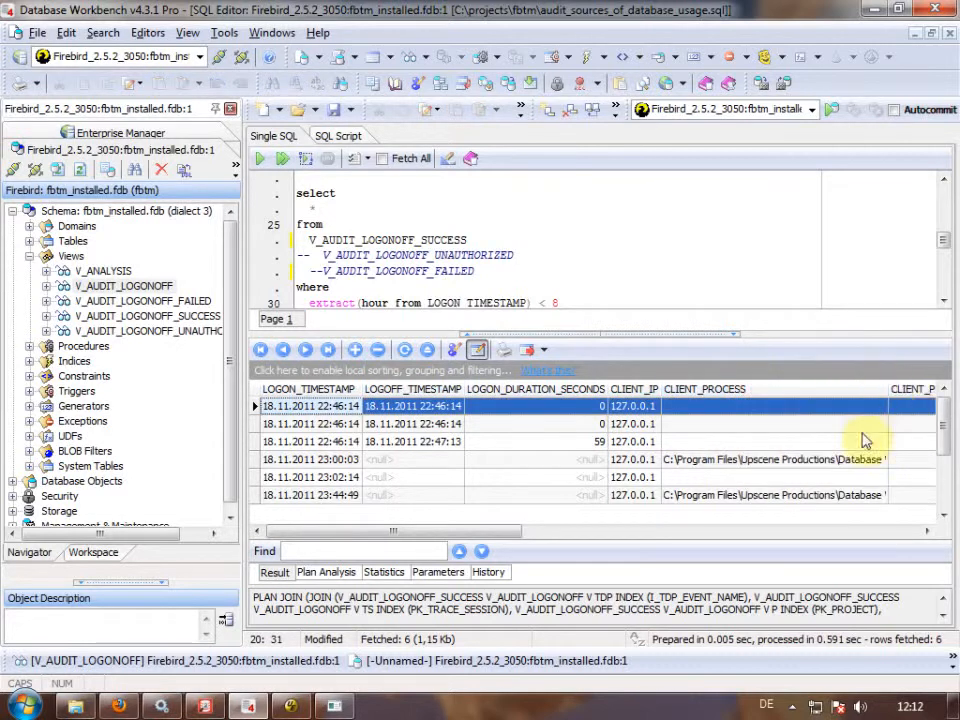
left_click(840, 458)
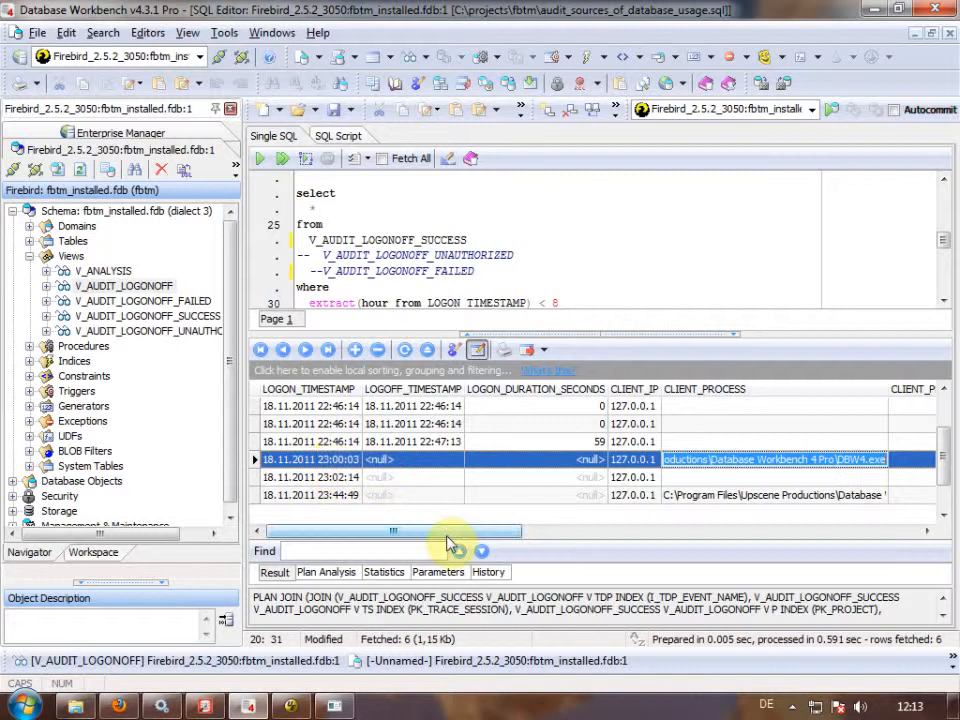
left_click_drag(450, 537, 766, 541)
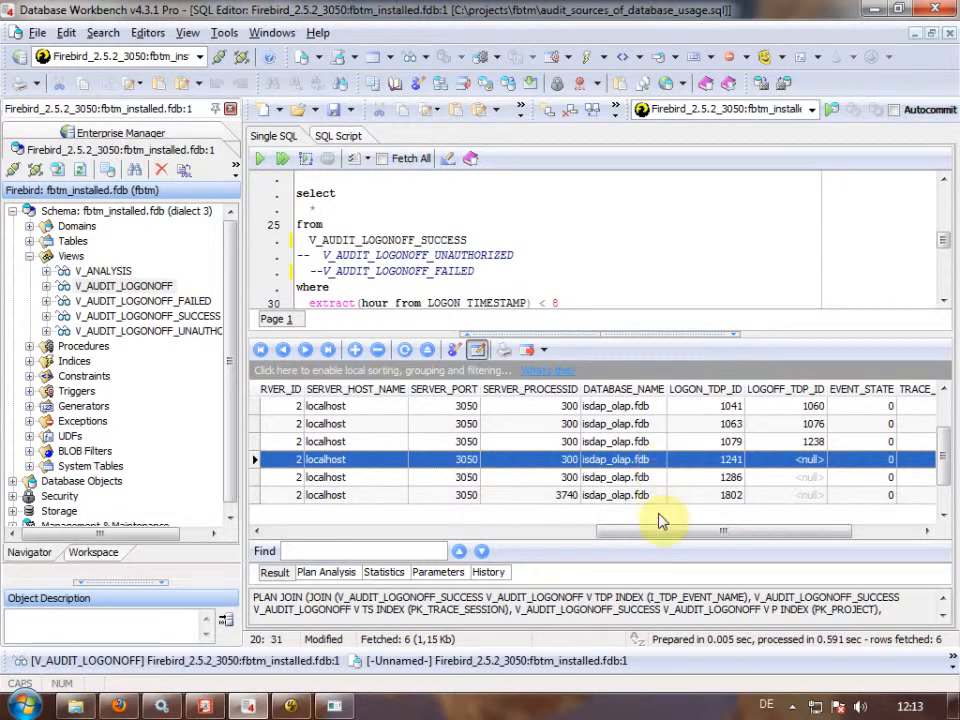
left_click_drag(660, 531, 318, 553)
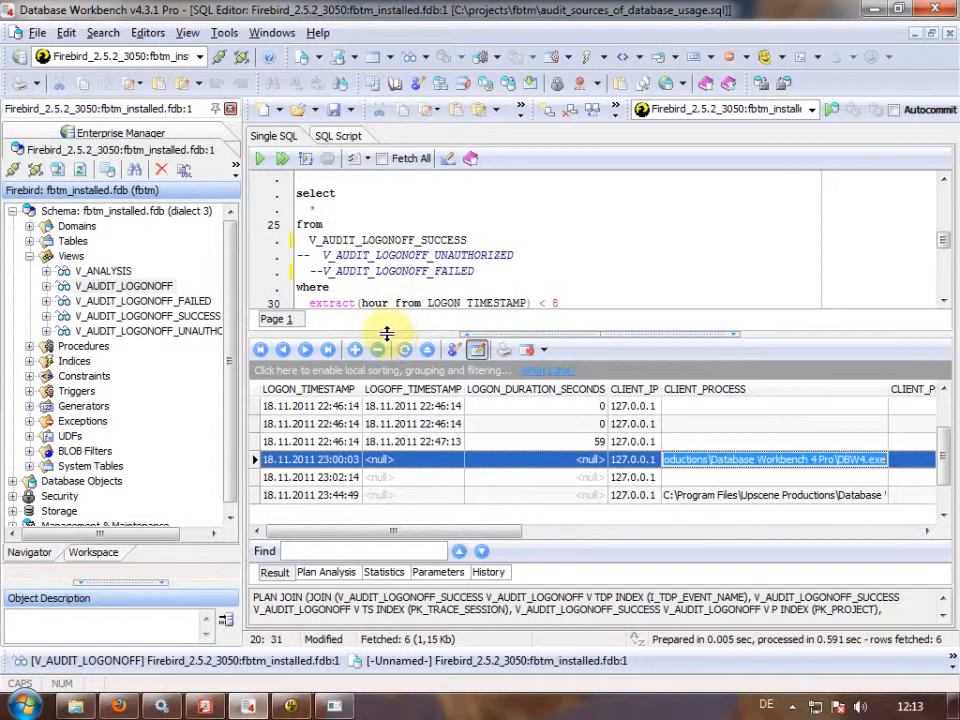
left_click_drag(386, 332, 386, 369)
left_click(395, 318)
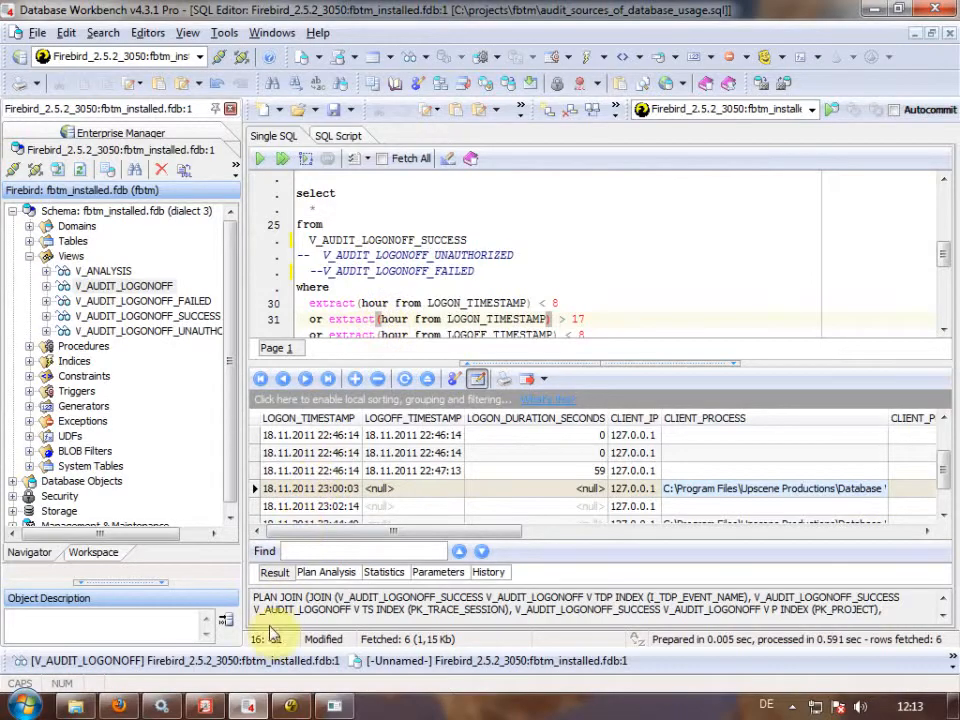
In FB TraceManager's Connected Servers page, select Audit LogOnOff and stop the started project.
left_click(207, 709)
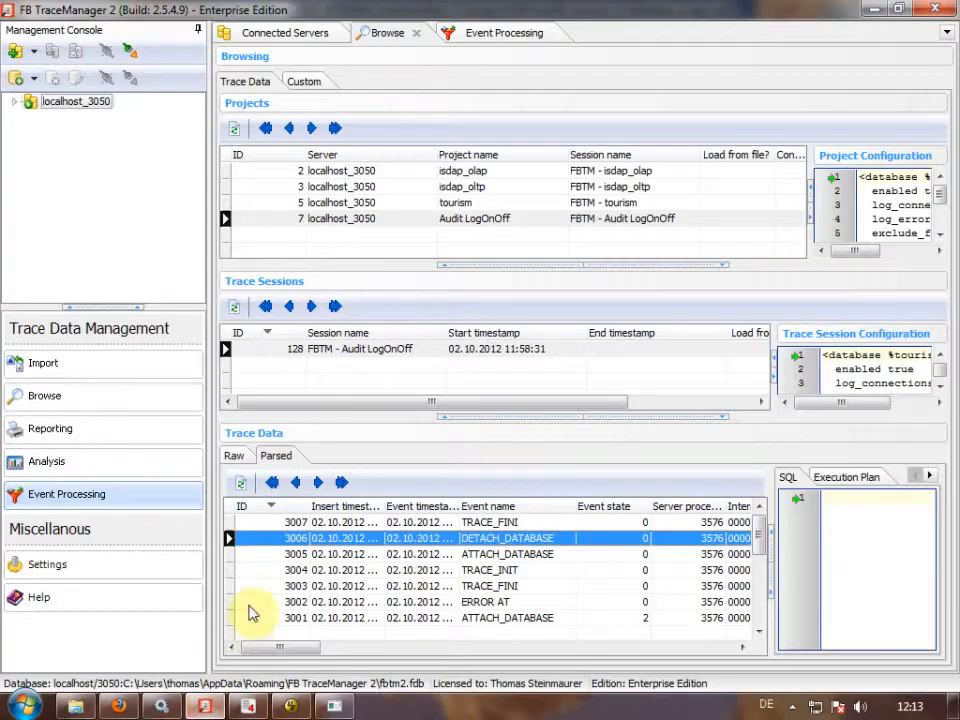
left_click(310, 28)
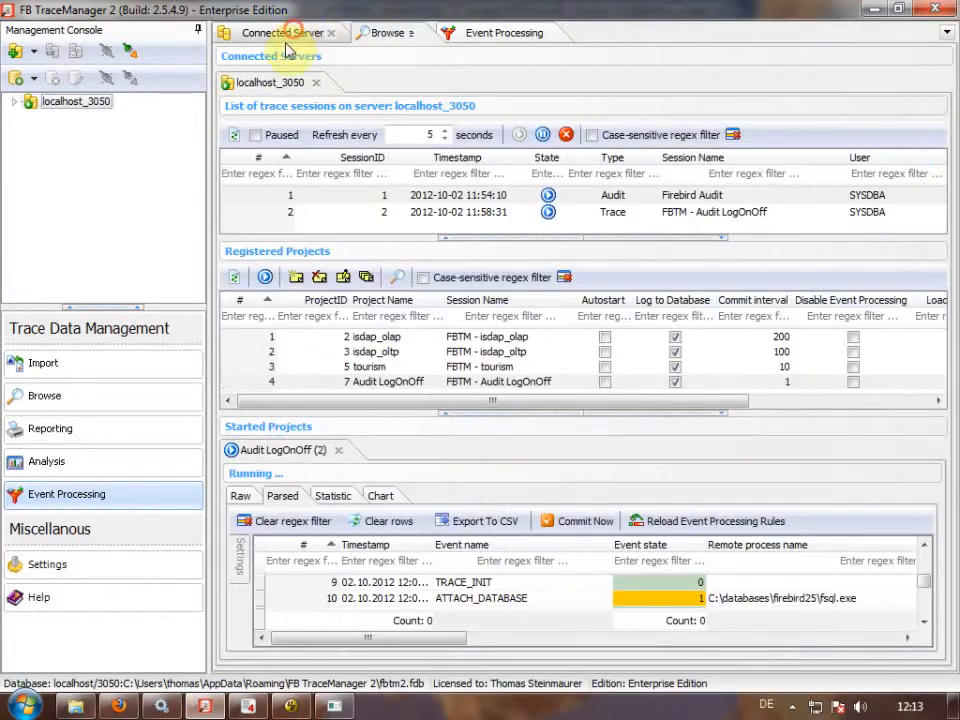
left_click_drag(462, 412, 466, 414)
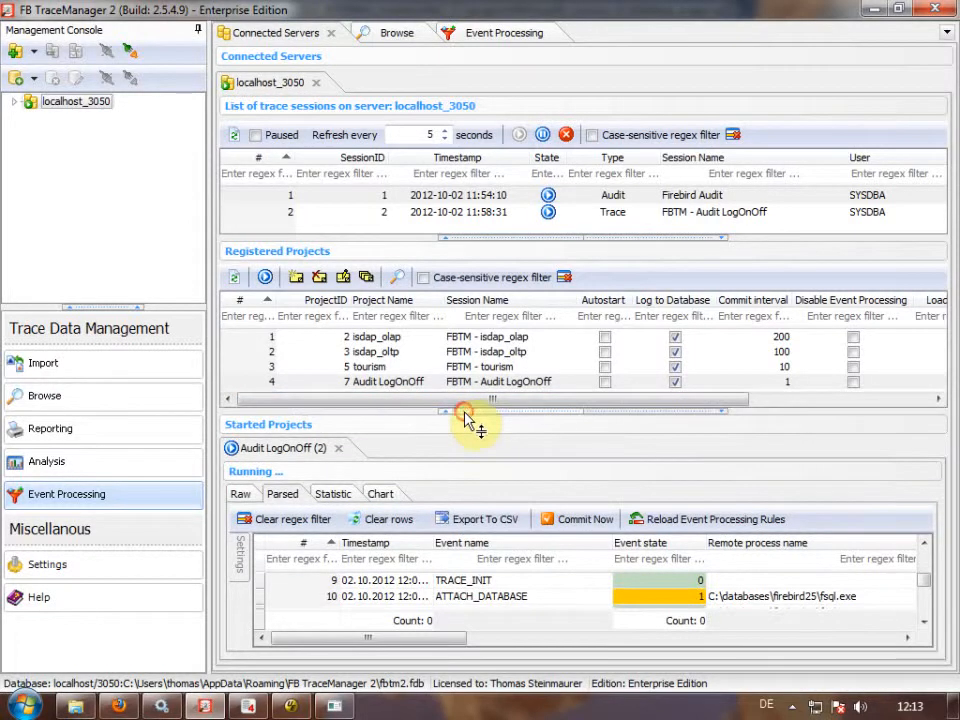
left_click(505, 33)
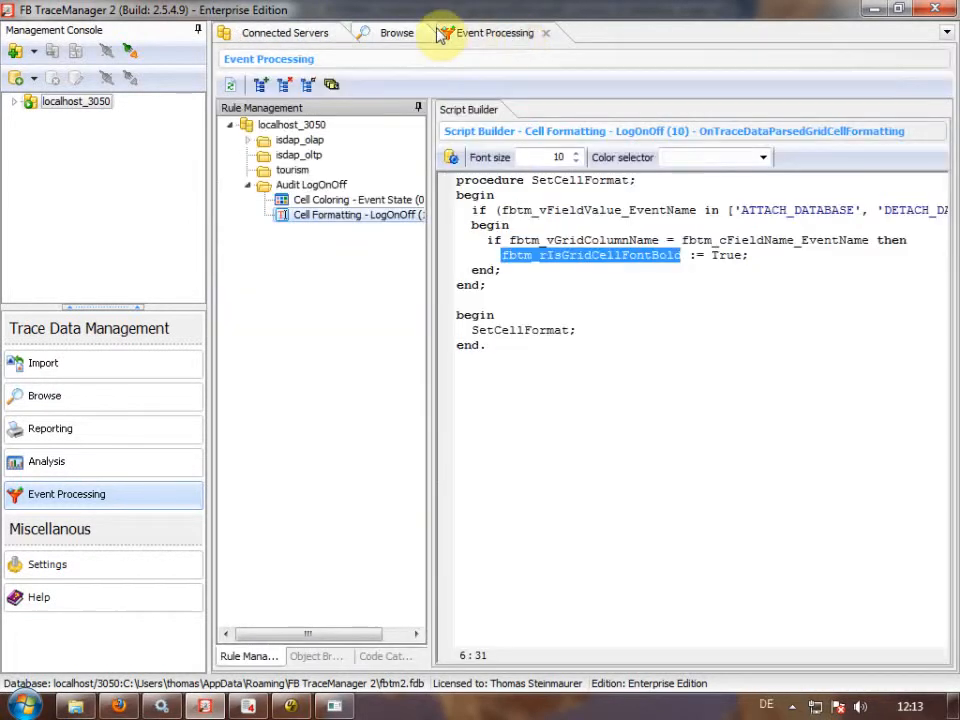
left_click(388, 34)
left_click(317, 31)
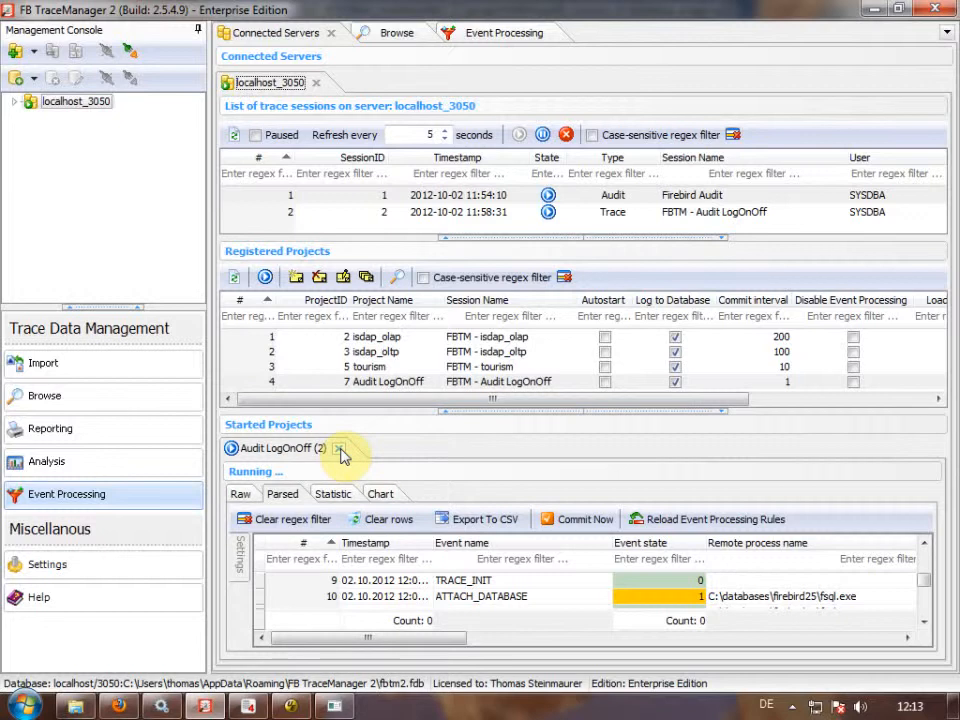
left_click(366, 385)
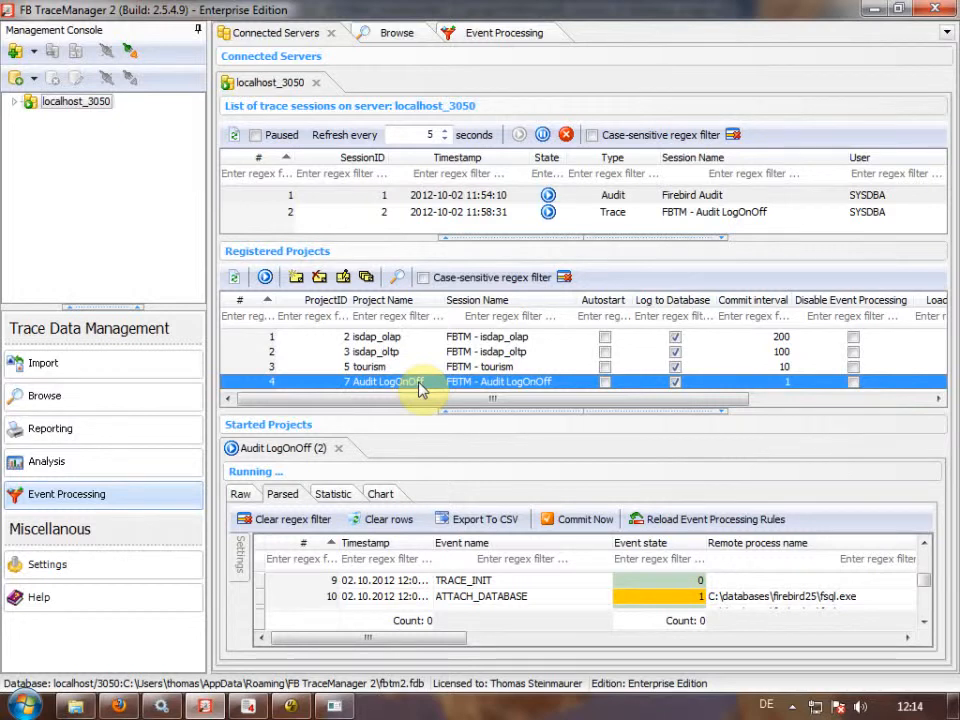
left_click(338, 448)
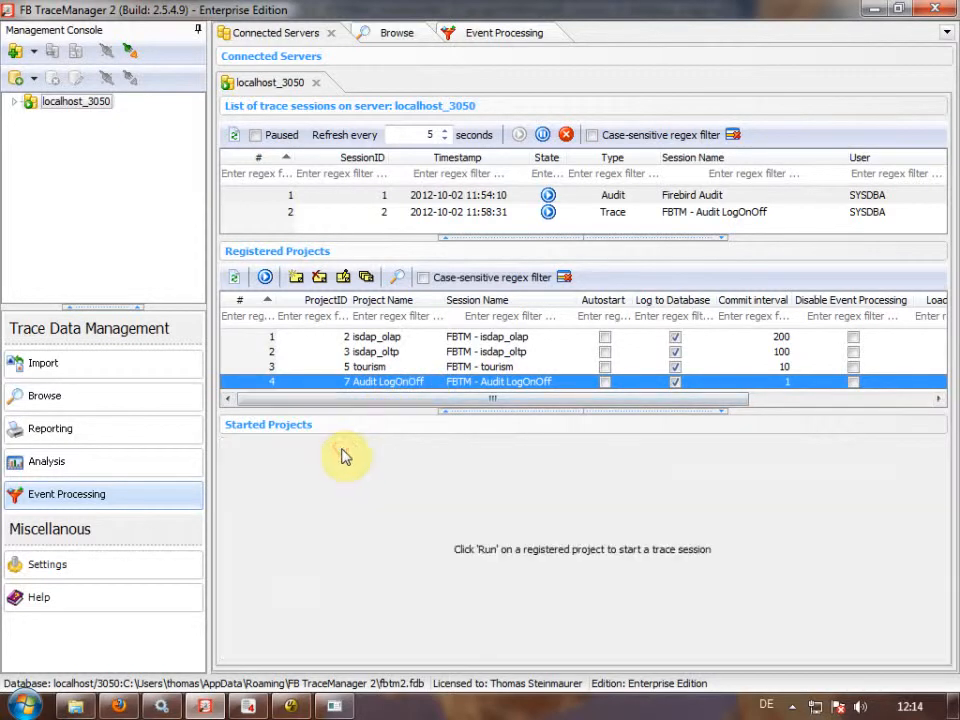
Install Audit LogOnOff as Windows logger service FBTMLoggerSvc2_Audit_LogOnOff using the default service names.
double_click(405, 387)
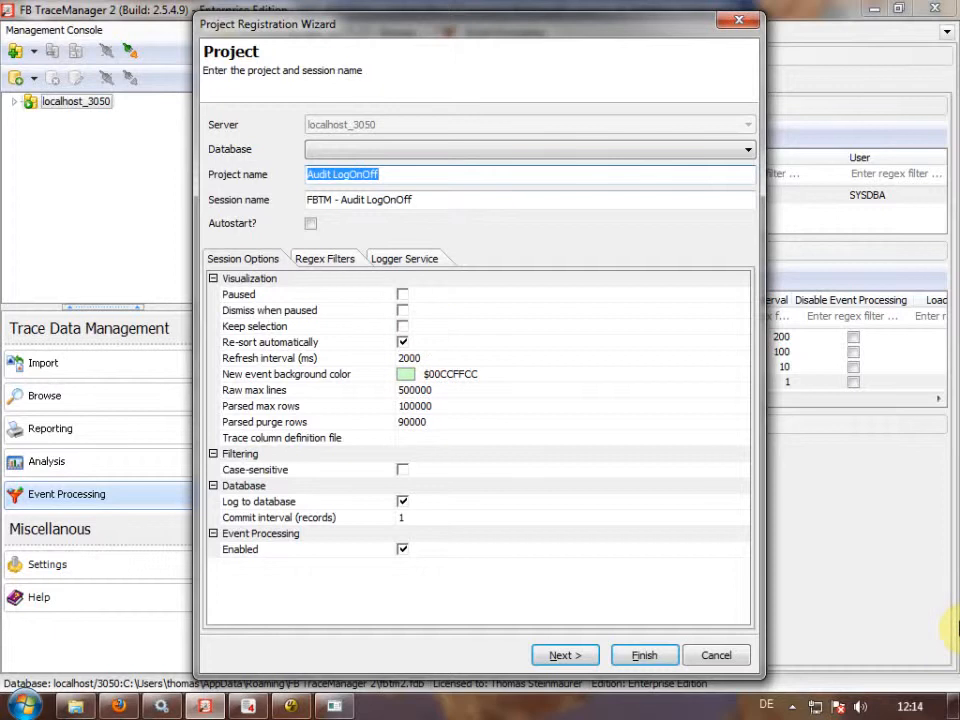
left_click(407, 261)
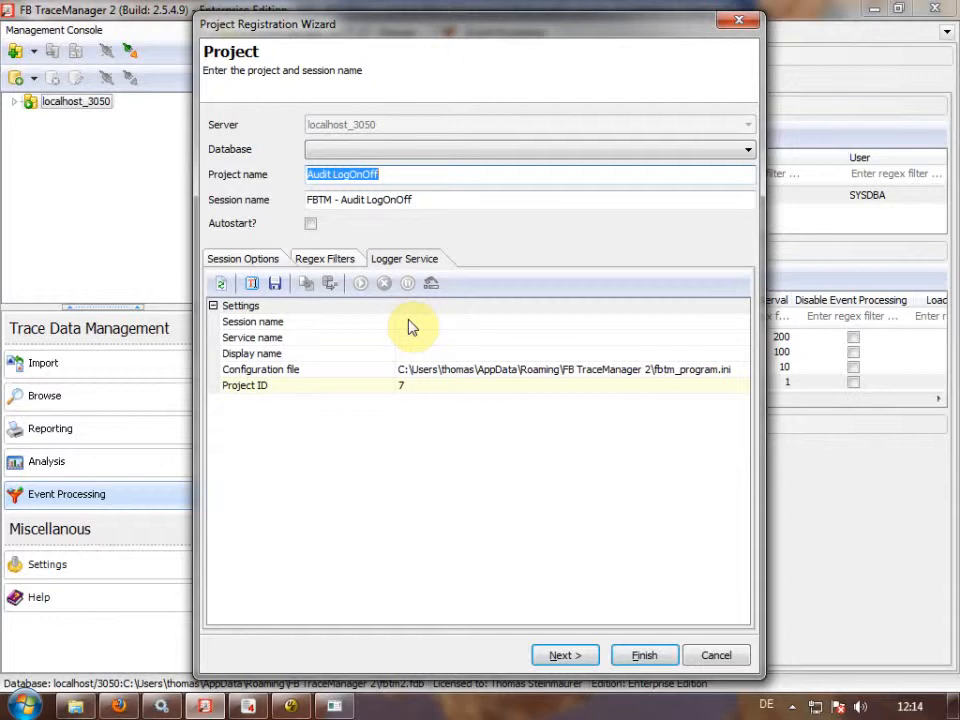
left_click(251, 283)
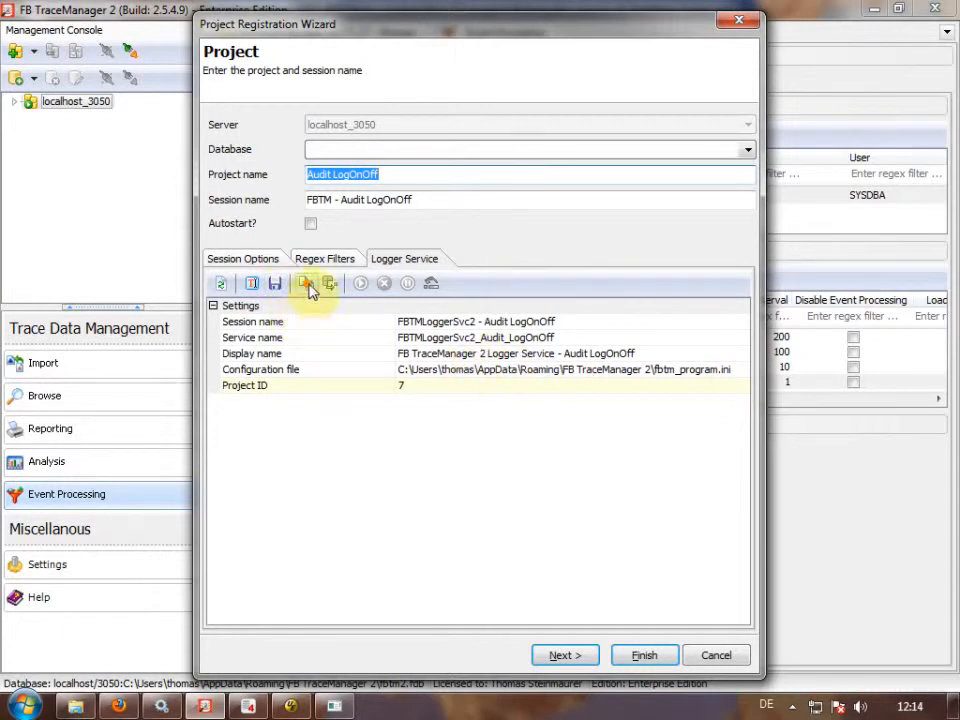
left_click(309, 287)
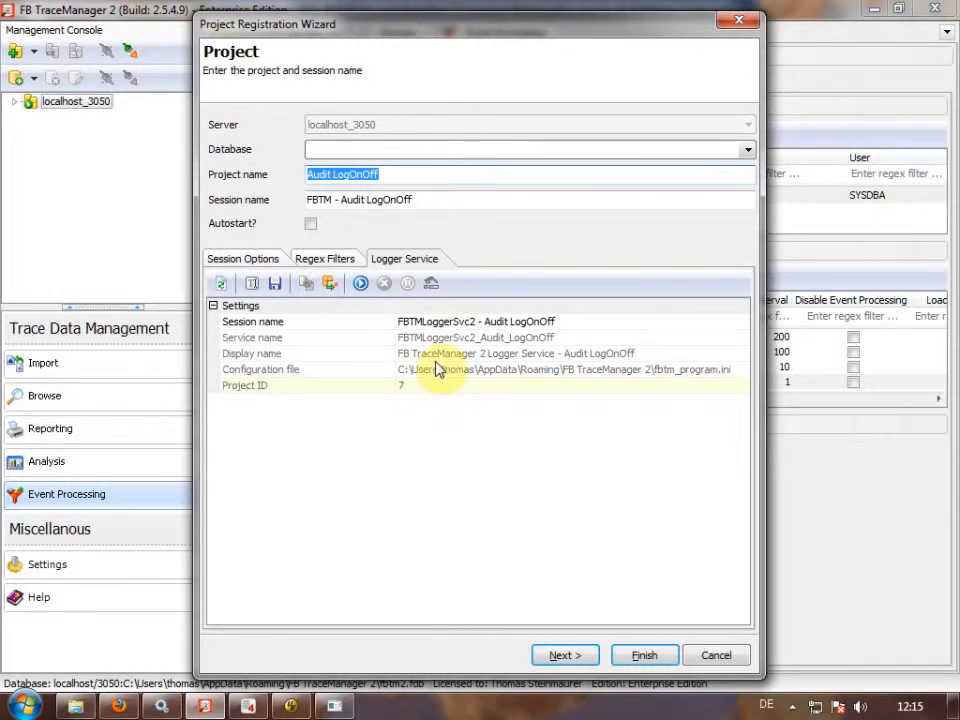
left_click(170, 710)
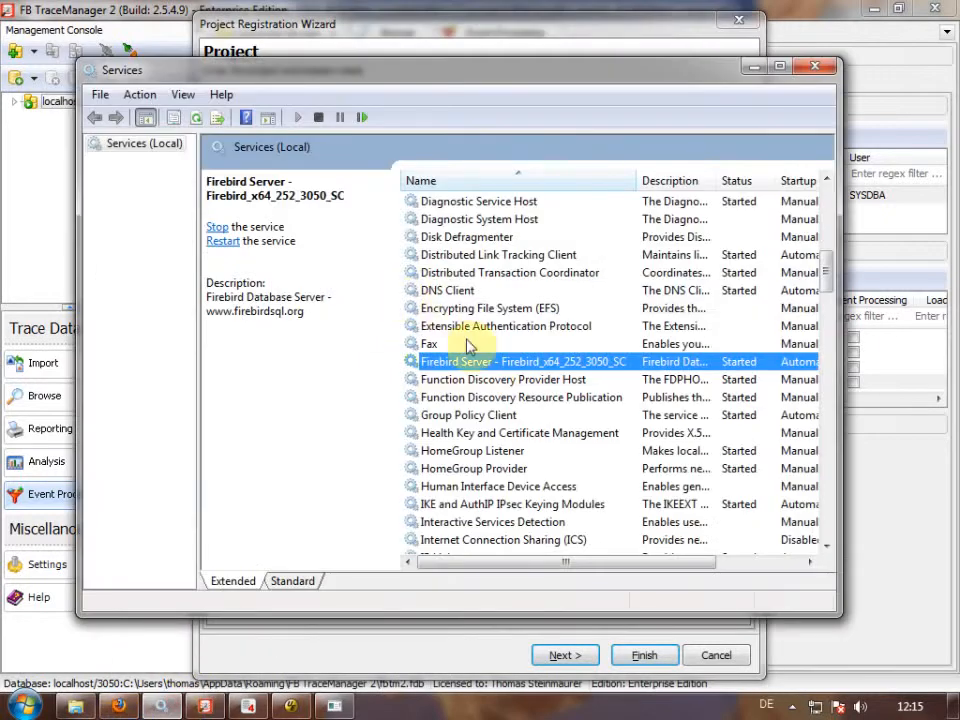
Find FB TraceManager 2 Logger Service - Audit LogOnOff in the Services list, widening the name column.
left_click(508, 416)
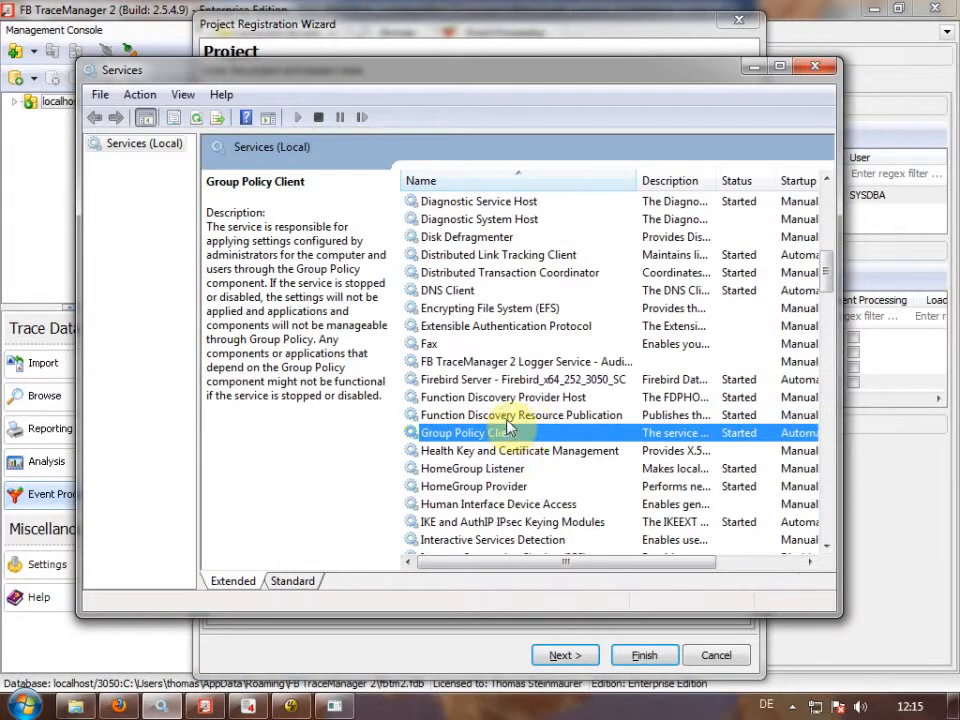
left_click(569, 362)
left_click_drag(639, 180, 732, 182)
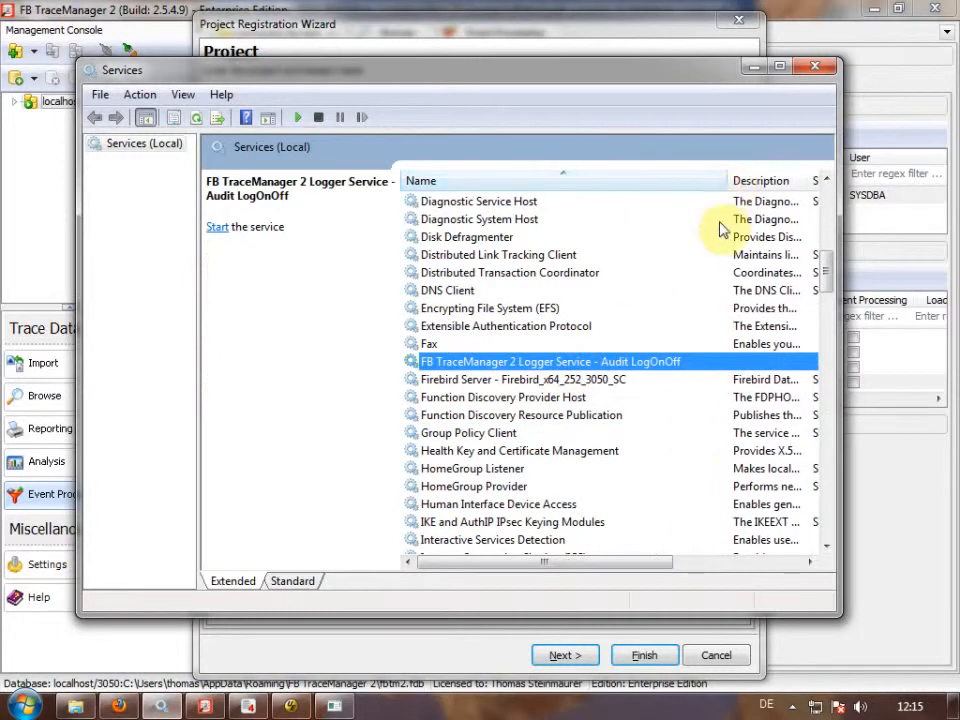
left_click(754, 67)
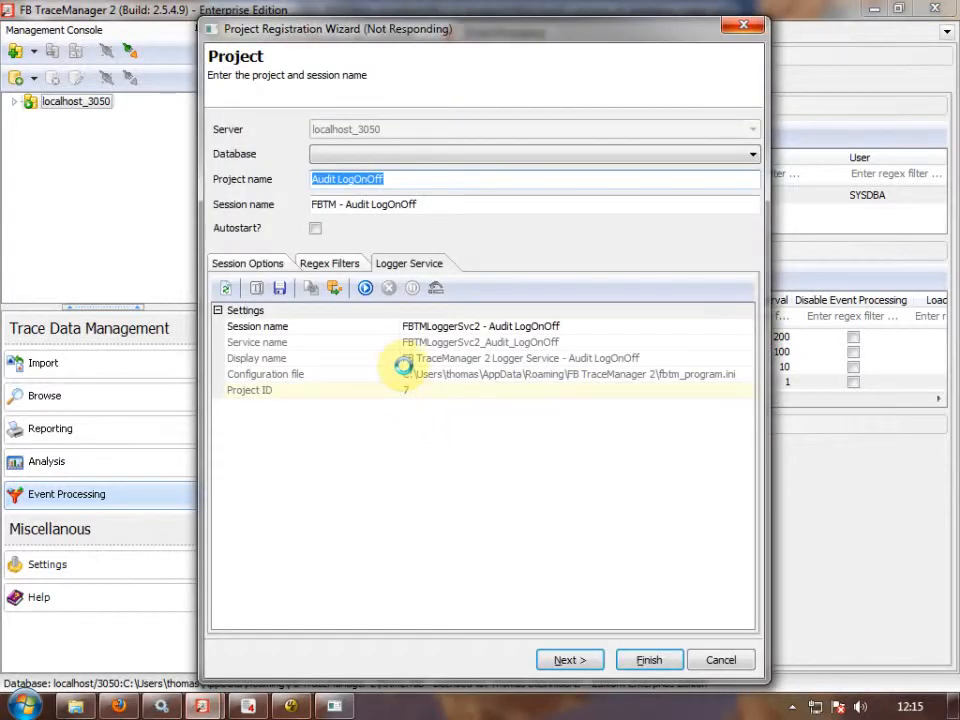
Start the Audit LogOnOff logger service and finish the project registration wizard.
left_click(162, 704)
key("F5")
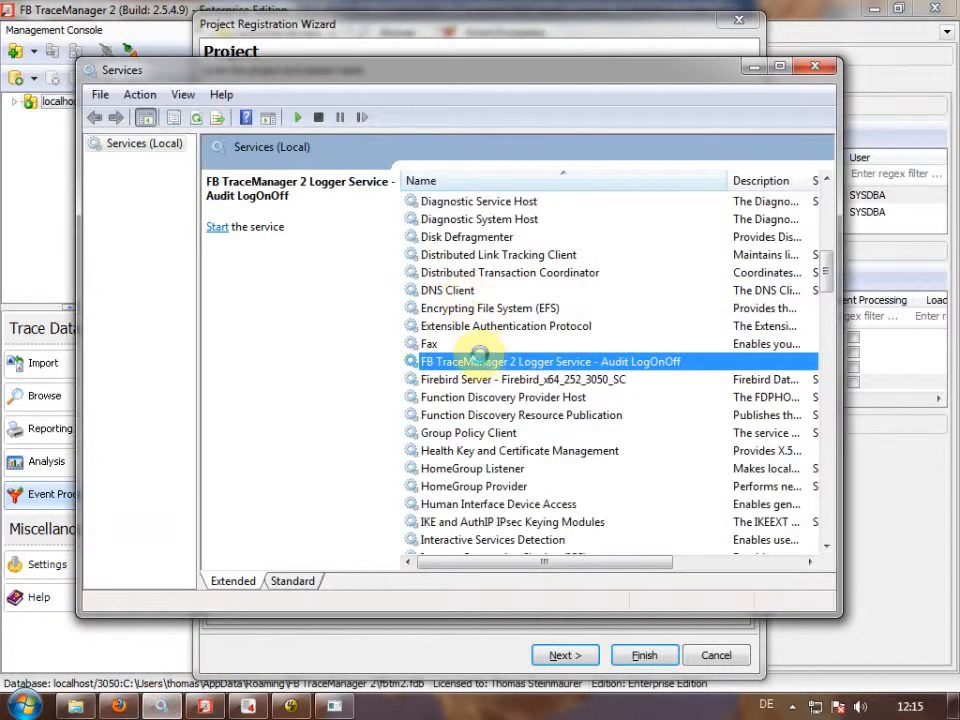
left_click_drag(574, 561, 654, 561)
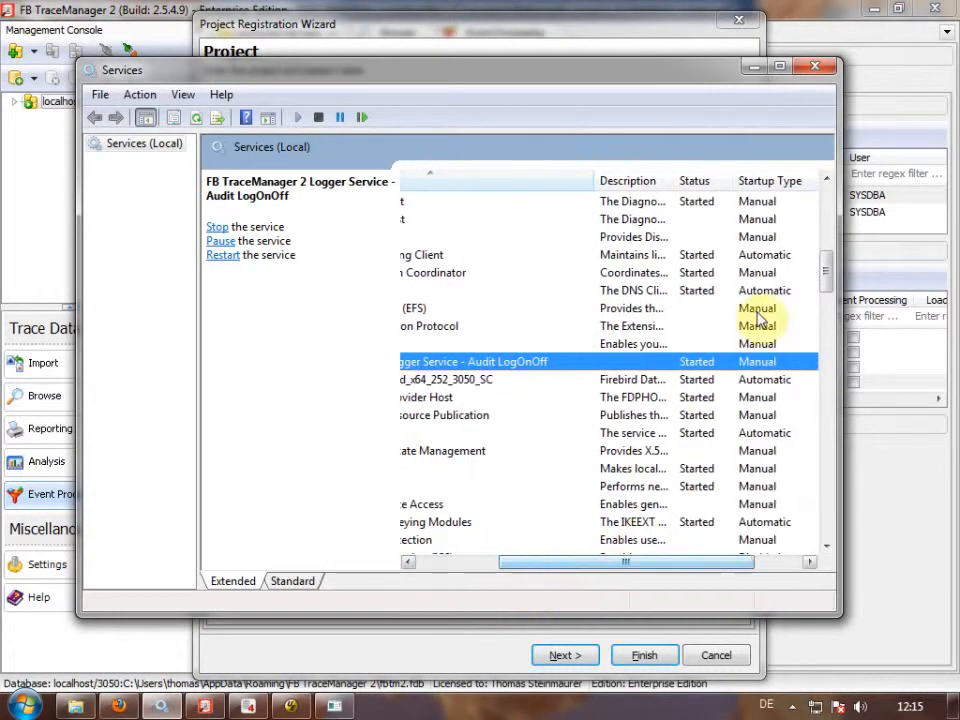
left_click(754, 67)
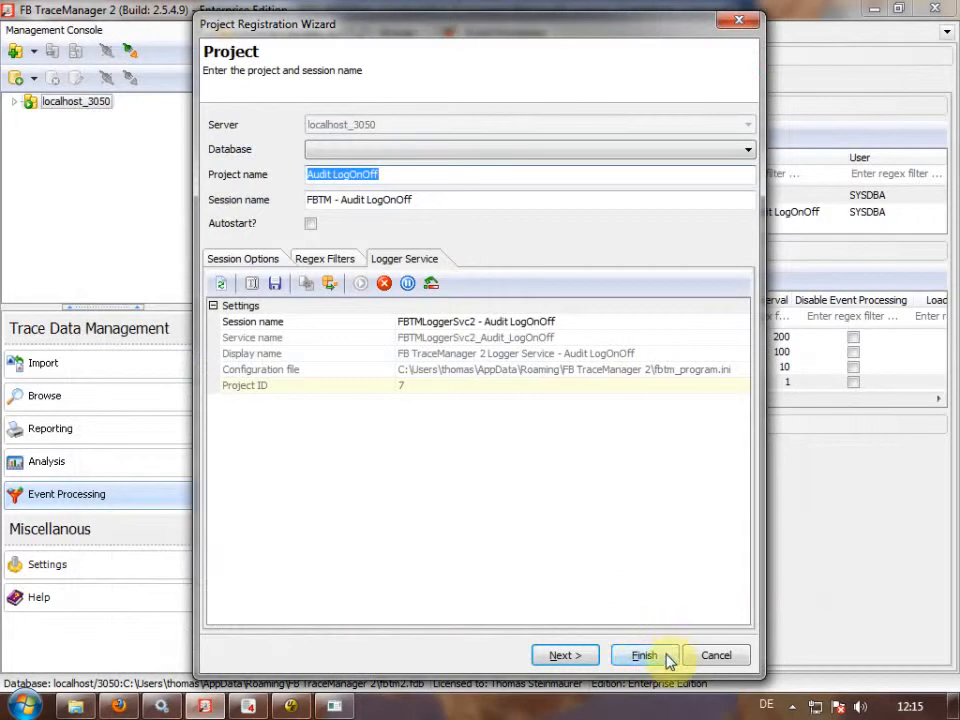
left_click(668, 657)
left_click_drag(419, 238, 419, 256)
Refresh trace sessions and check session 129 is named FBTMLoggerSvc2 - Audit LogOnOff.
left_click(432, 214)
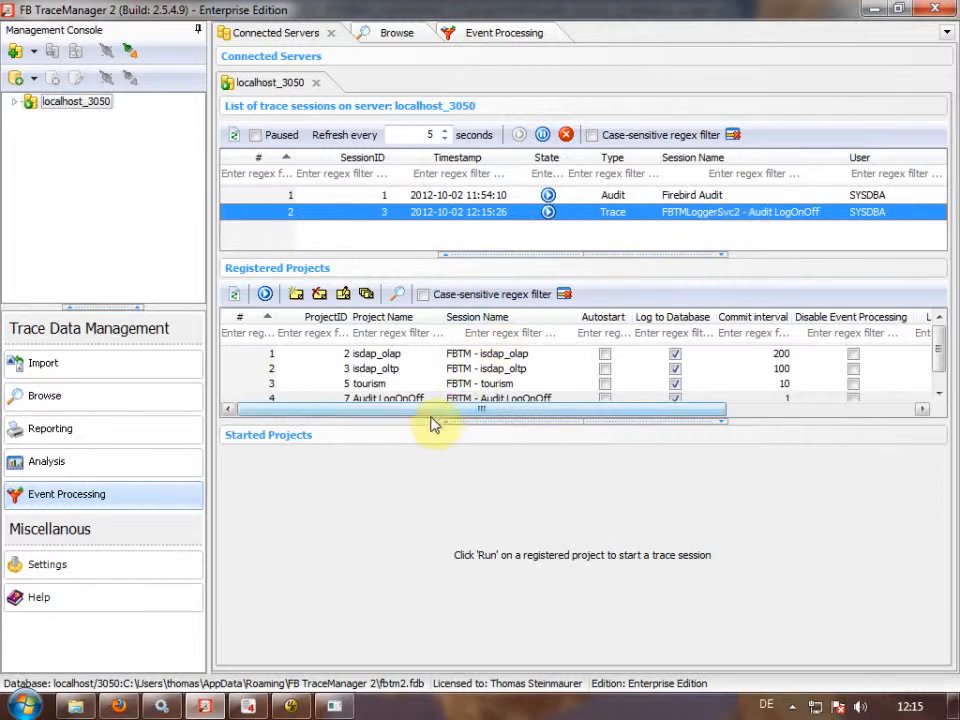
left_click_drag(422, 420, 426, 437)
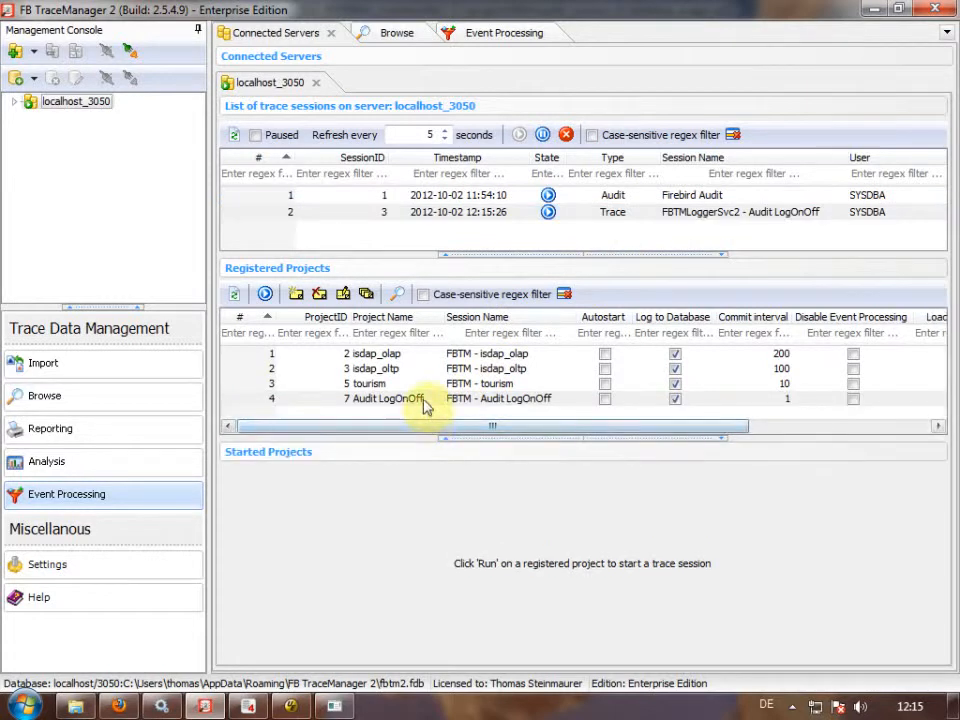
left_click(424, 400)
left_click(397, 294)
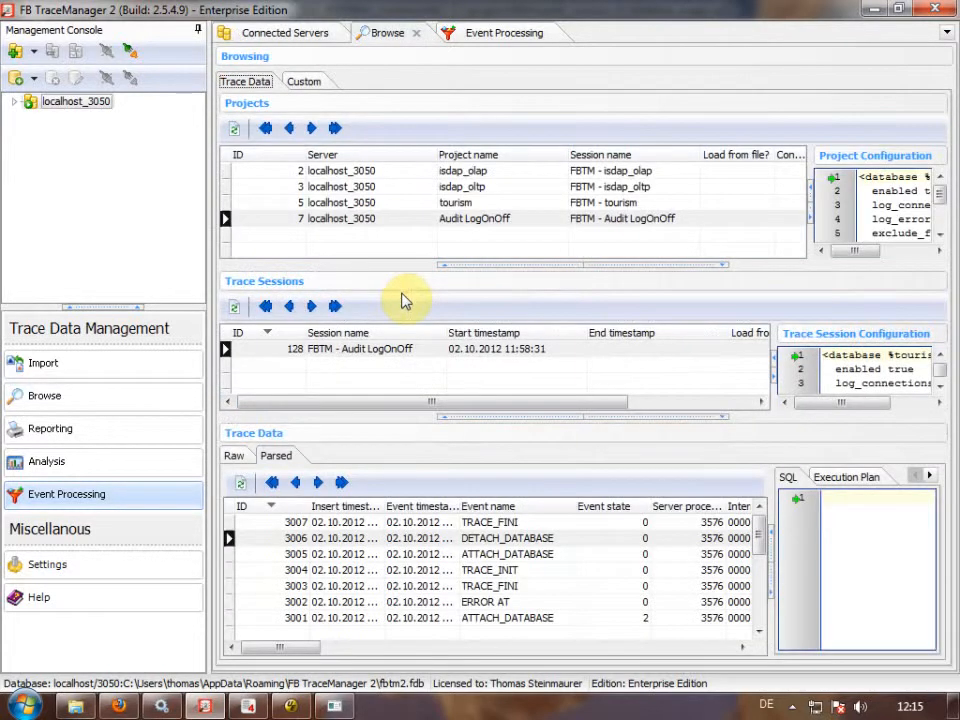
left_click(234, 306)
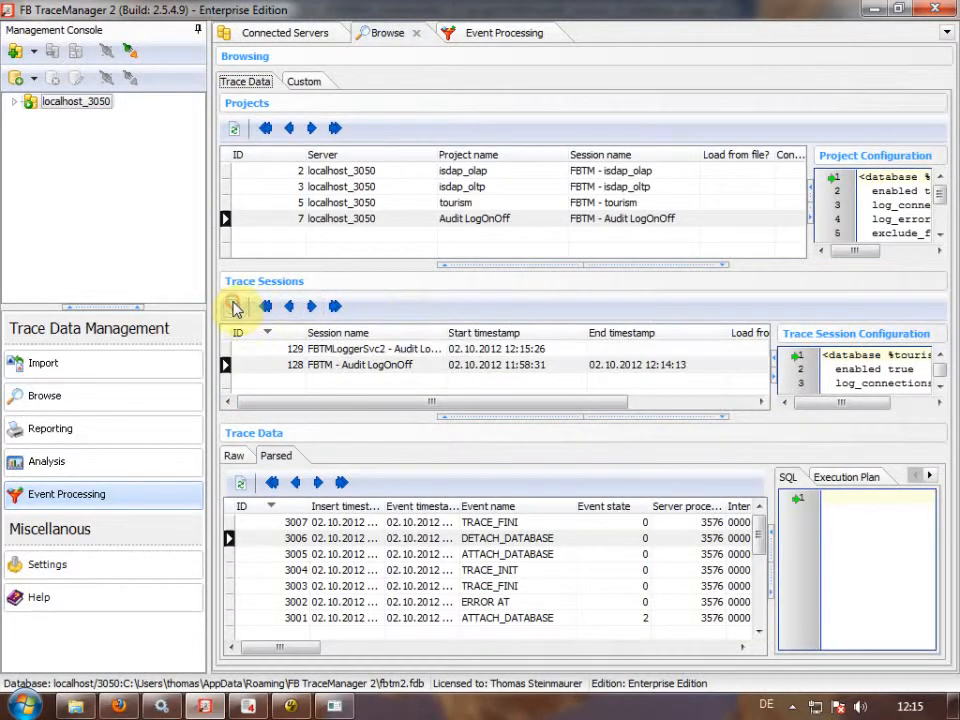
left_click(360, 349)
left_click_drag(452, 333, 557, 323)
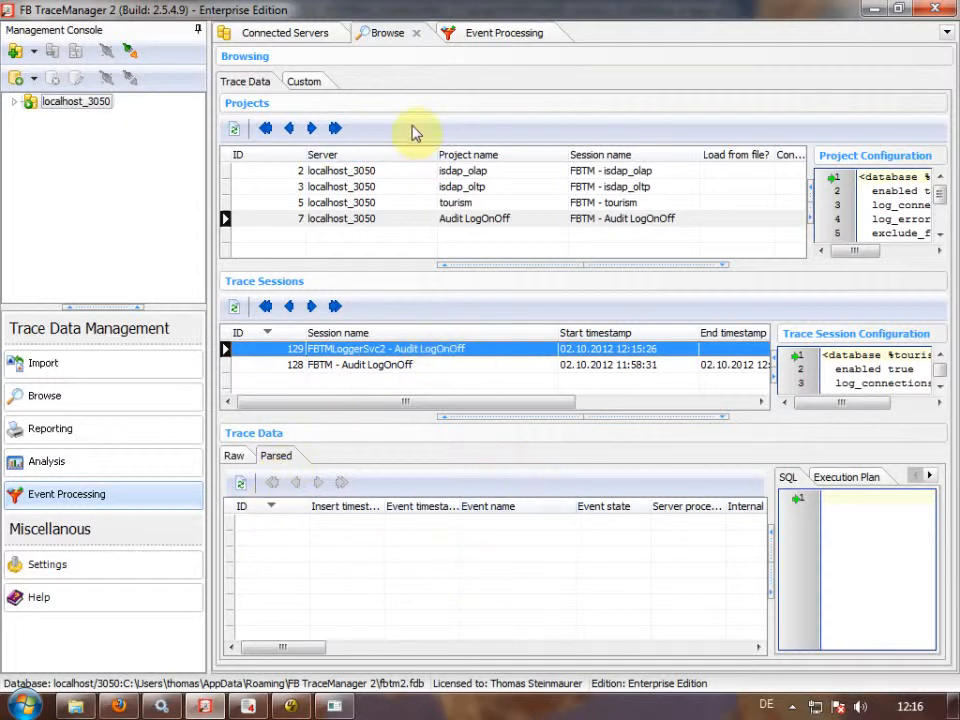
left_click(305, 35)
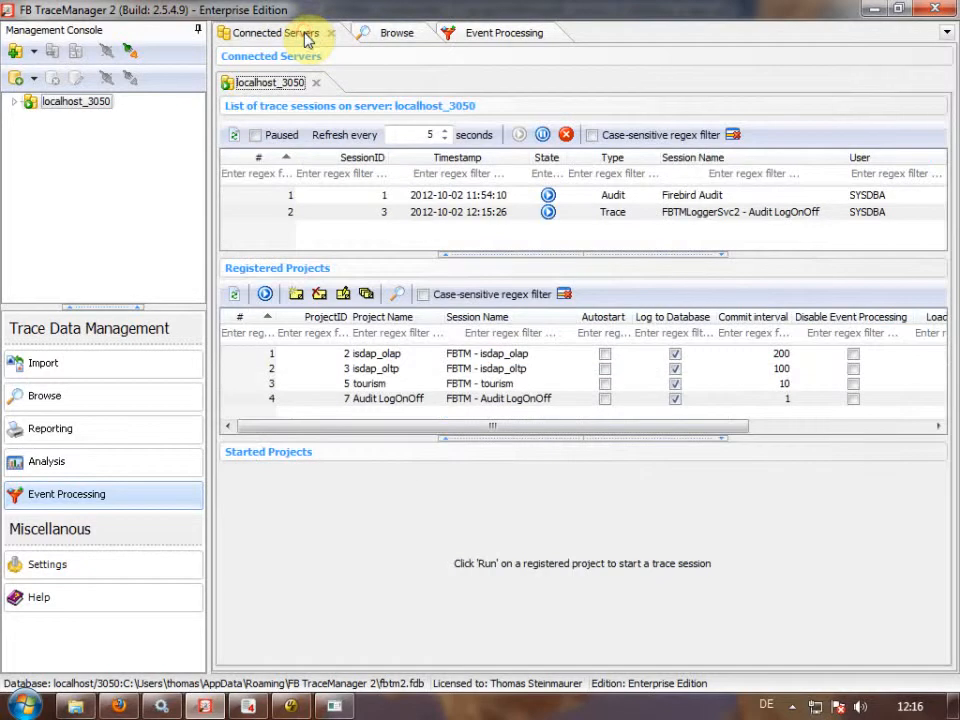
In fsql, rerun the connect to tourism.fdb and then run disconnect;.
left_click(334, 706)
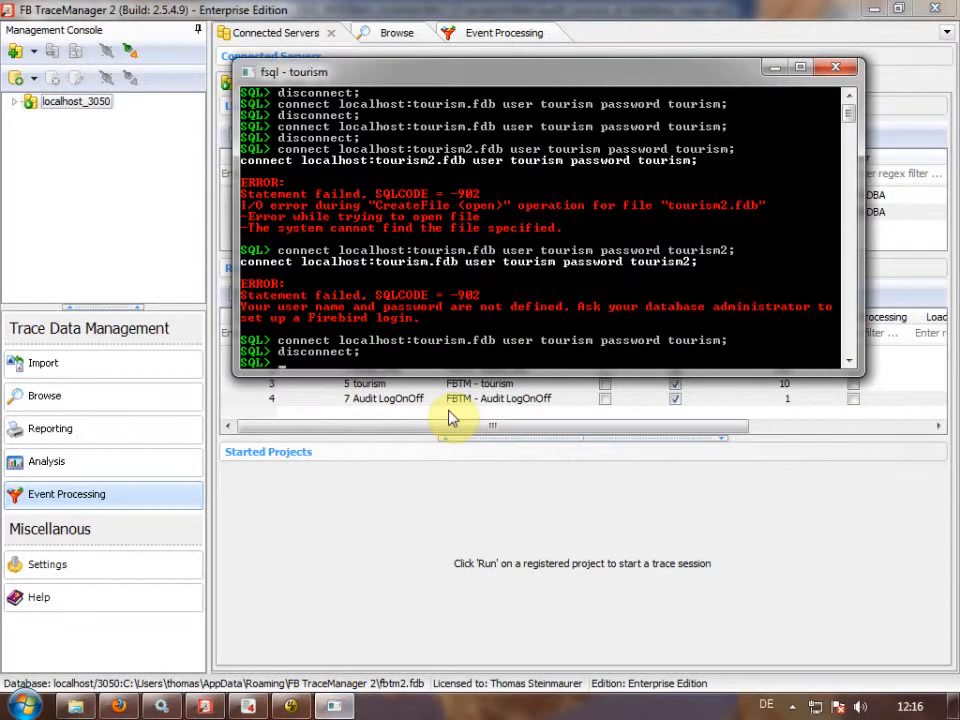
key("Up")
key("Up")
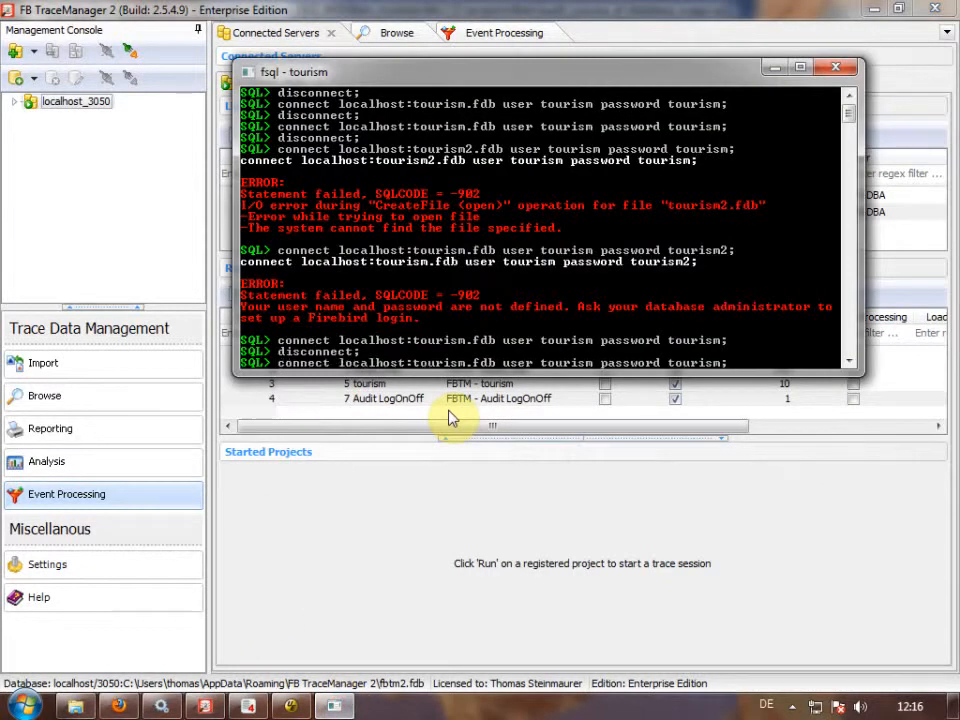
key("Return")
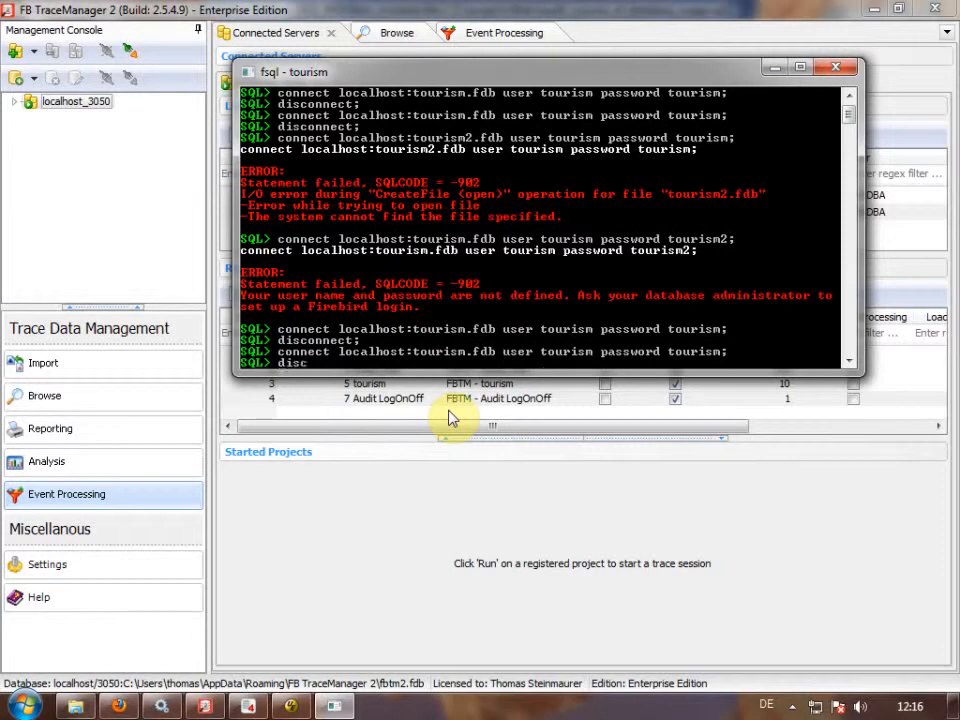
type("disconnect;")
key("Return")
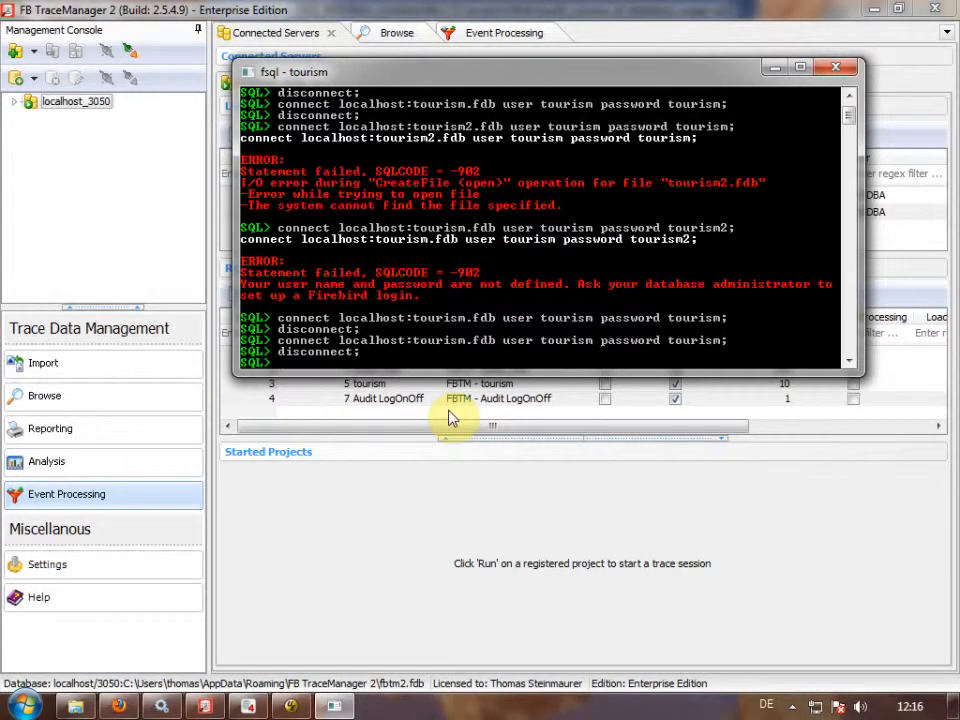
Reload session 129's trace data and inspect the new ATTACH_DATABASE and DETACH_DATABASE events.
left_click(399, 37)
left_click(240, 483)
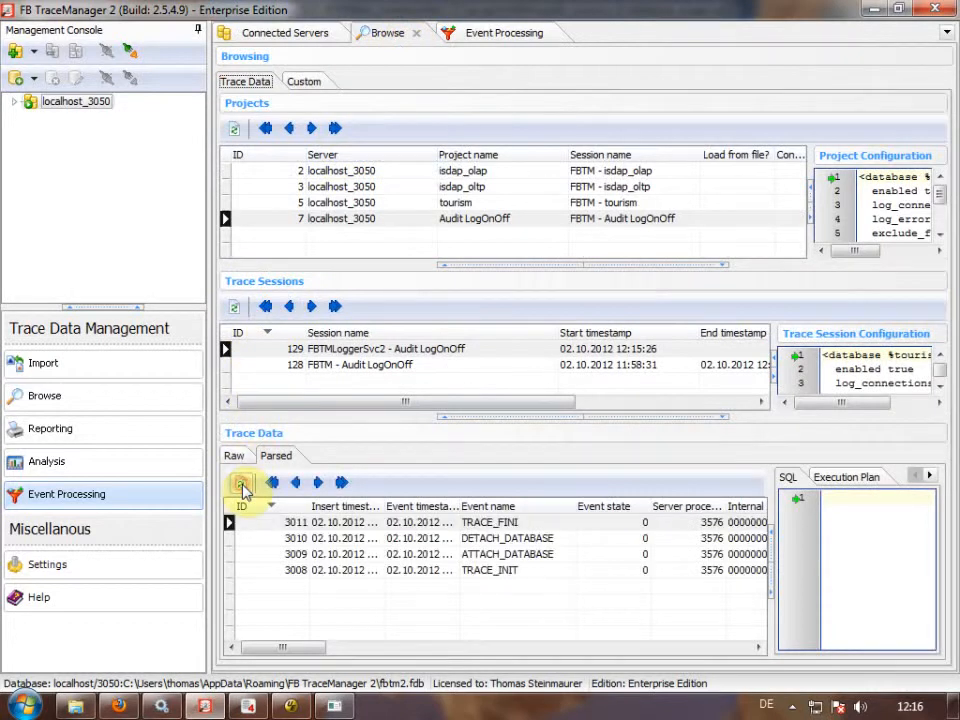
left_click(531, 557)
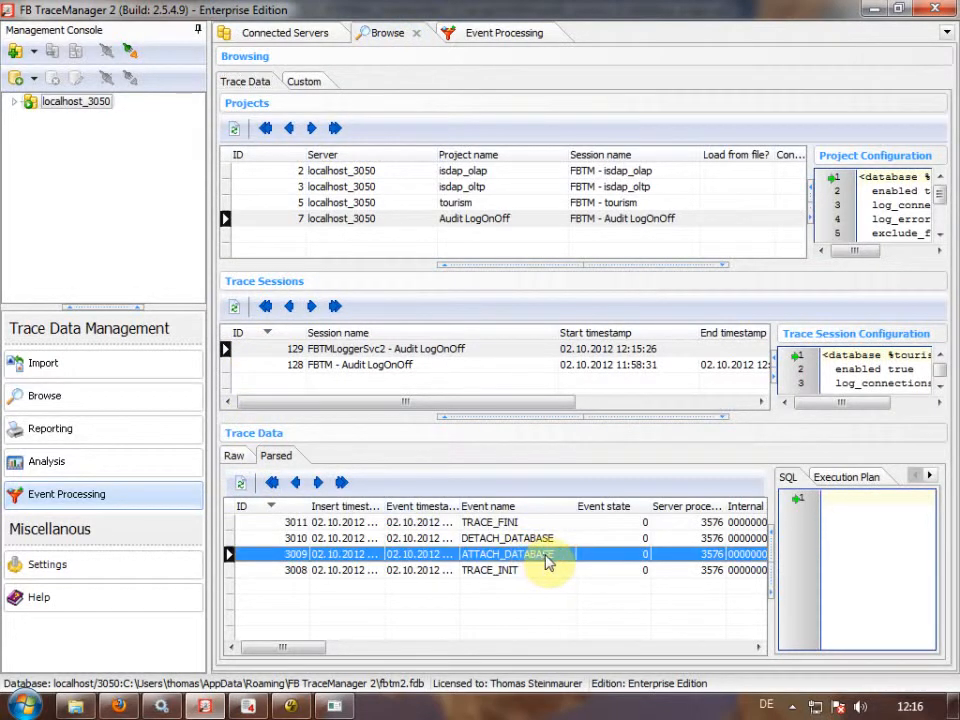
left_click(553, 538)
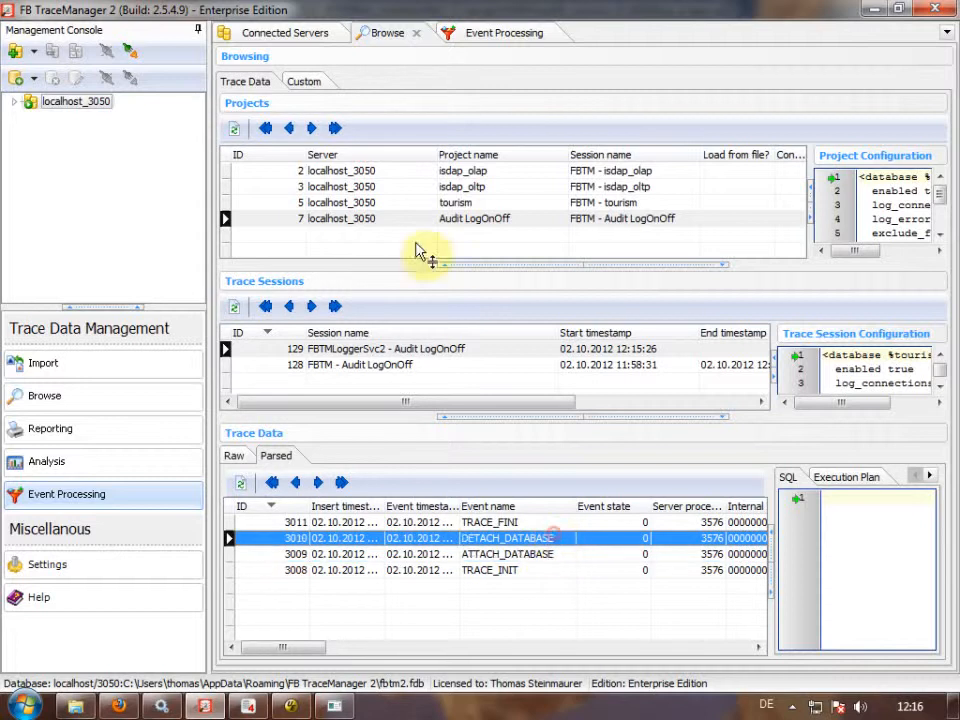
left_click(312, 32)
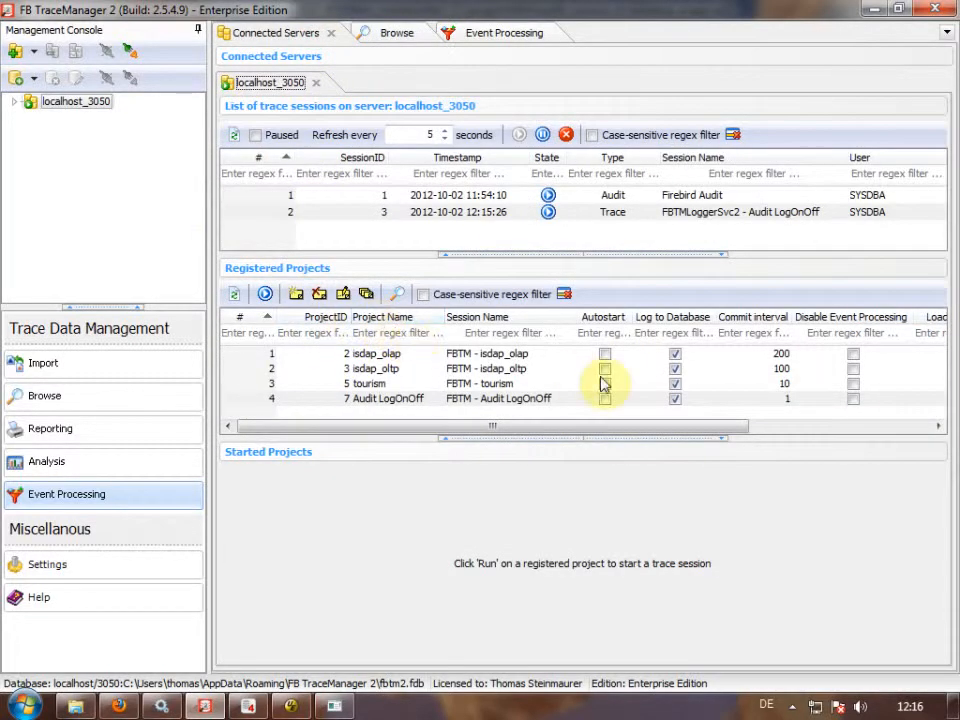
With FB TraceManager closed, connect and disconnect tourism.fdb in fsql, then relaunch it on localhost_3050.
left_click(938, 11)
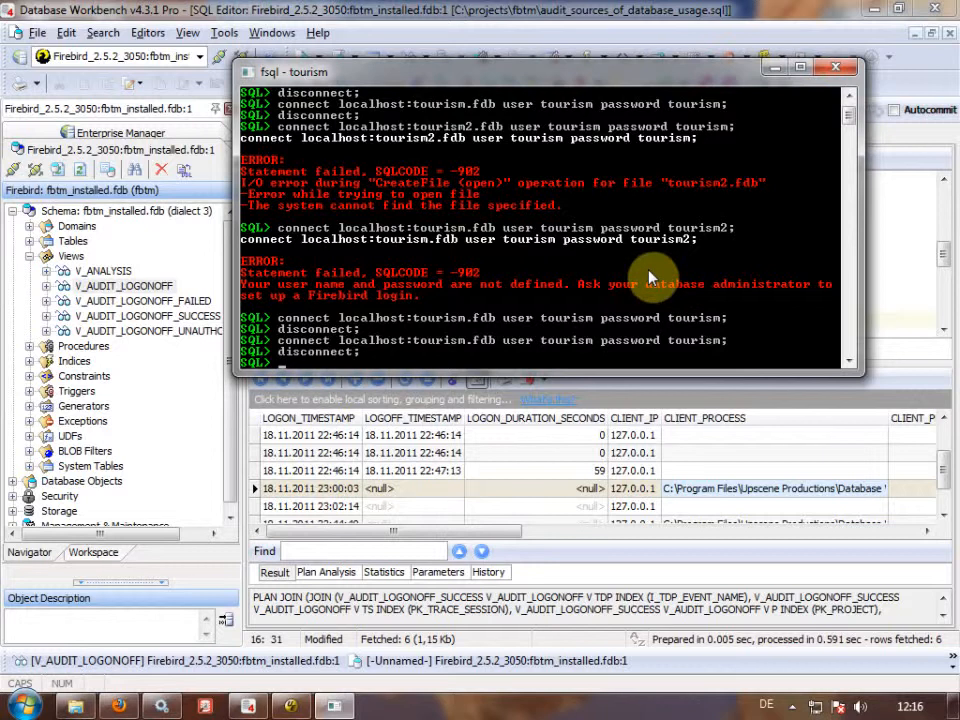
key("Up")
key("Return")
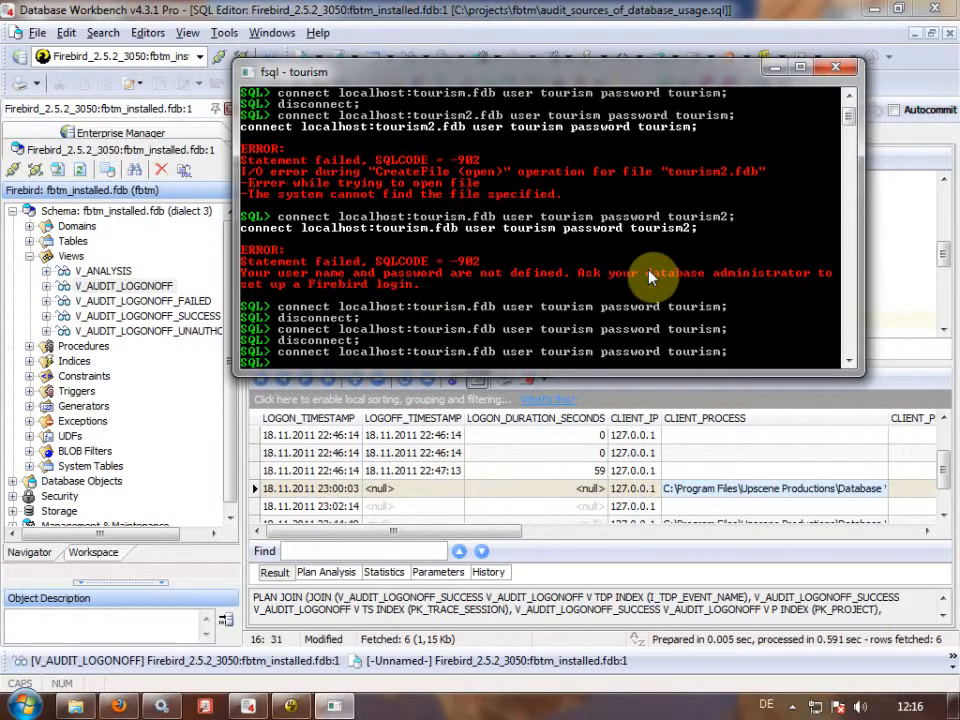
type("disconnect;")
key("Return")
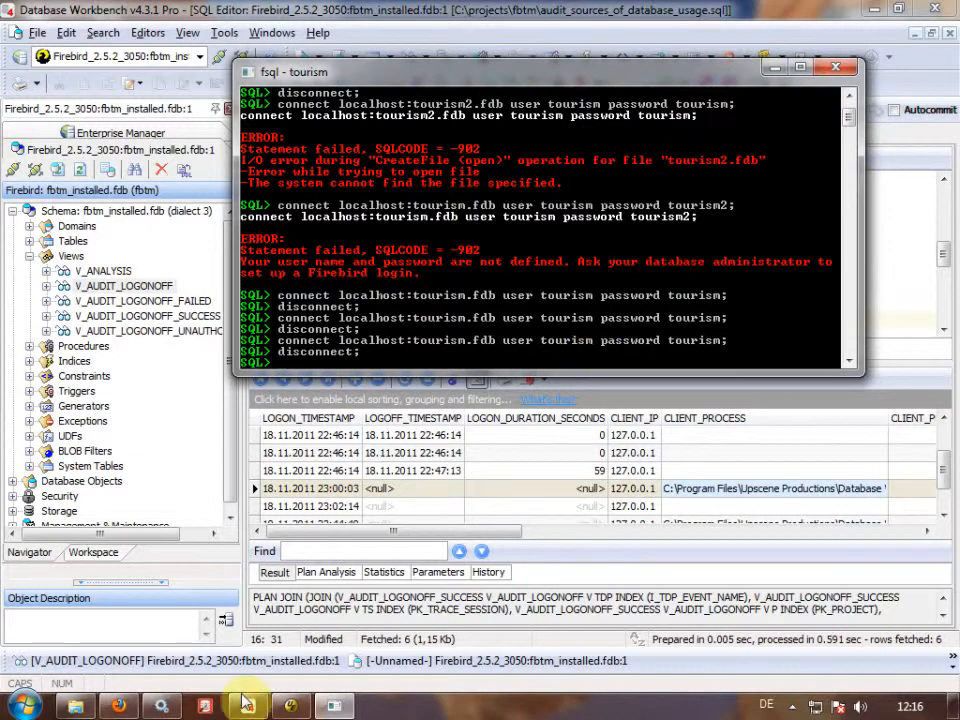
left_click(208, 712)
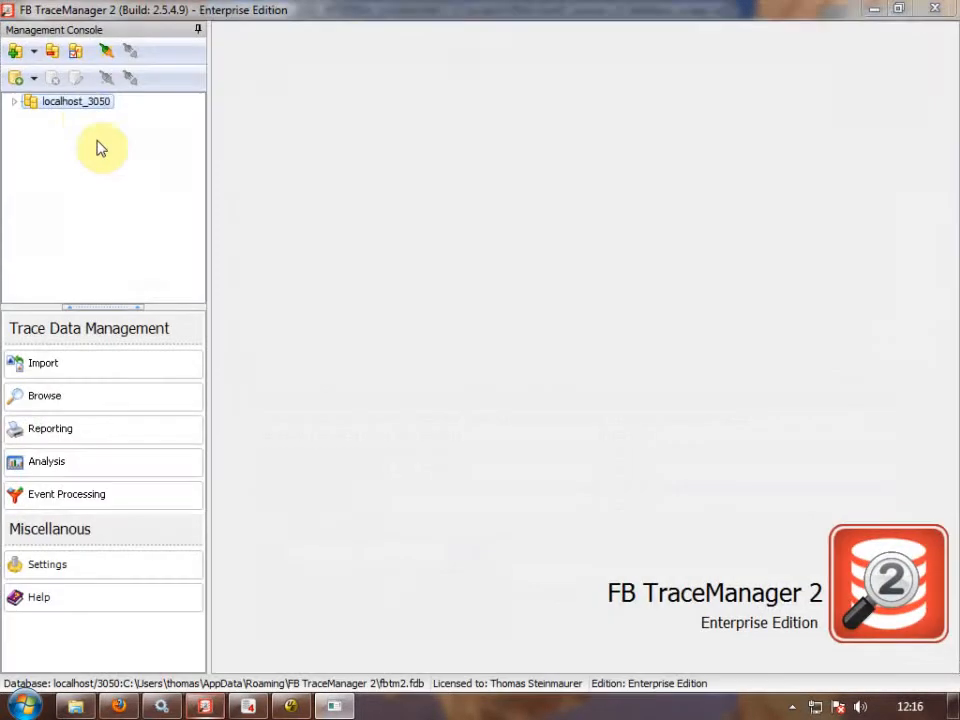
double_click(81, 107)
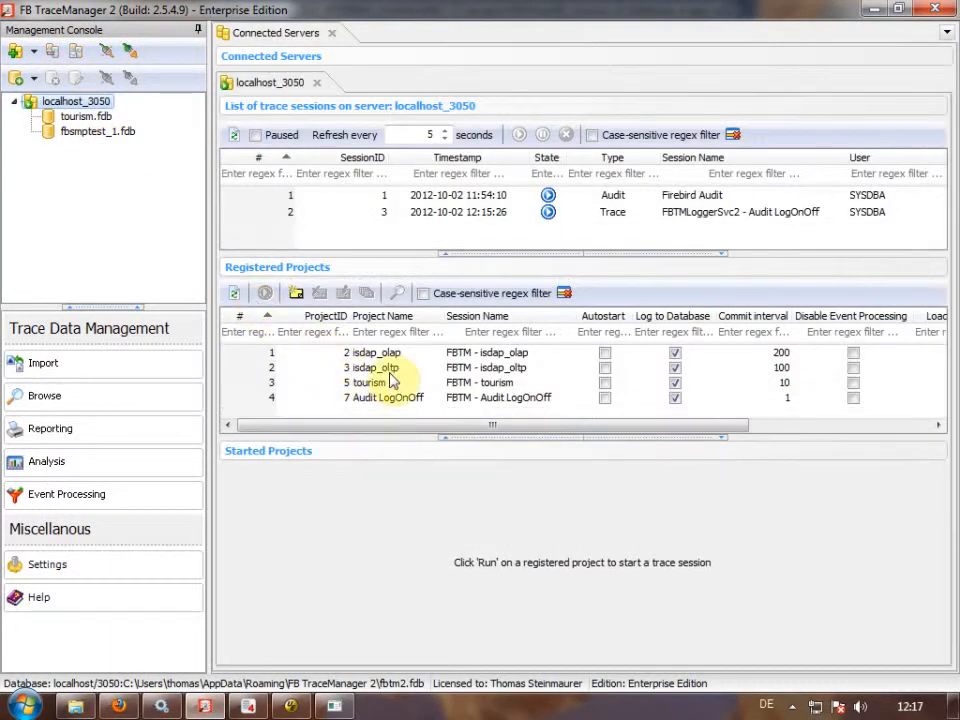
Confirm Audit LogOnOff trace data includes offline events 3008–3015, then switch to the Firefox product page.
left_click(713, 213)
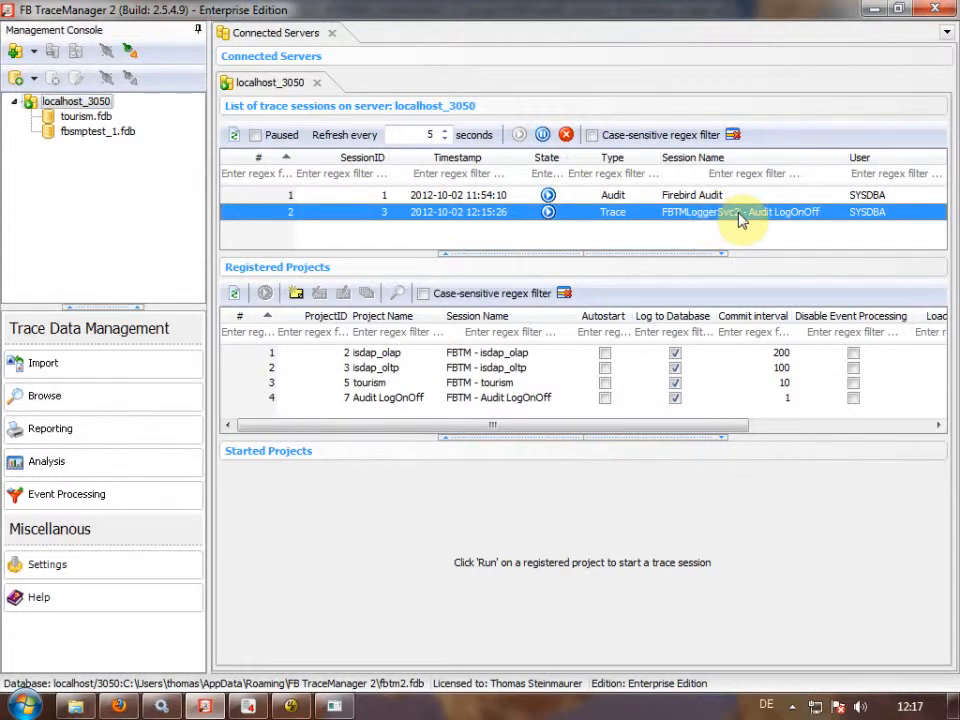
left_click(378, 400)
left_click(397, 293)
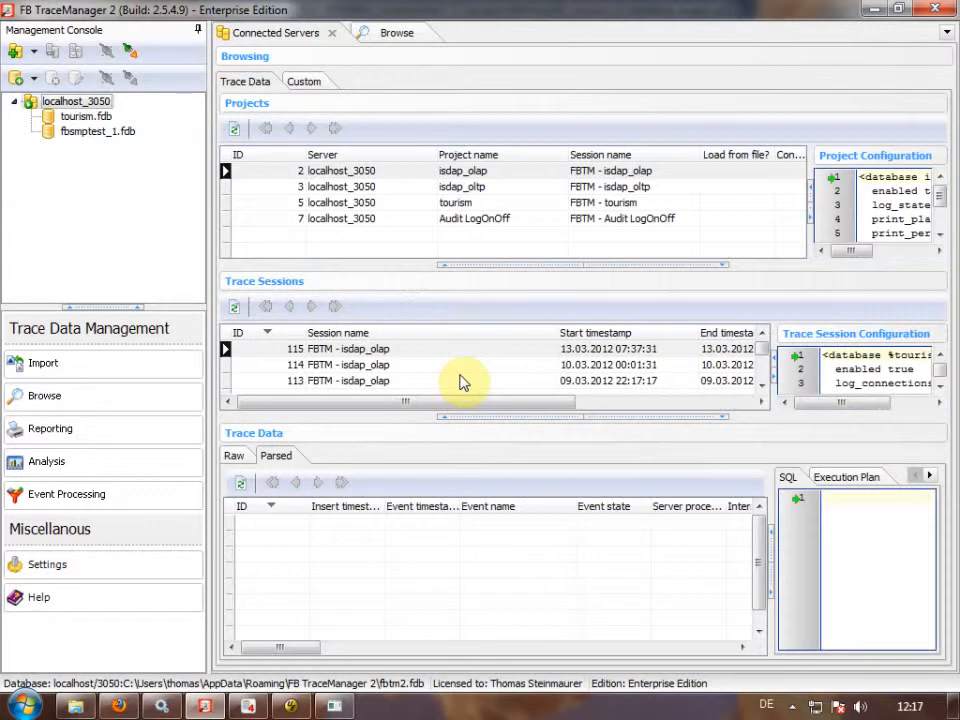
left_click(439, 585)
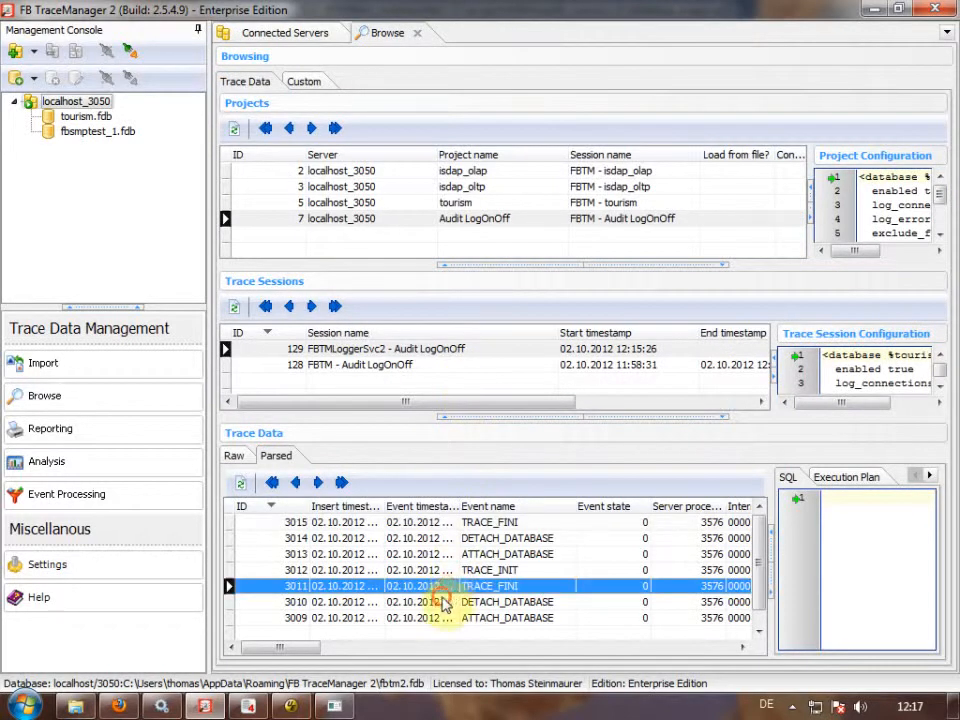
left_click(436, 601)
left_click(503, 538)
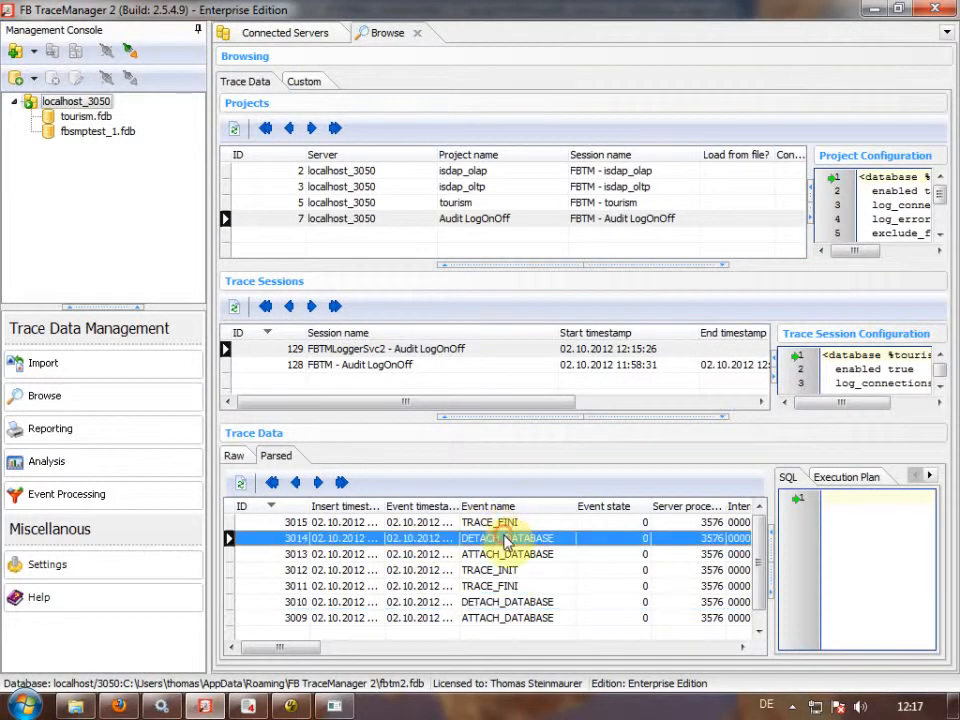
scroll(505, 548, "down", 6)
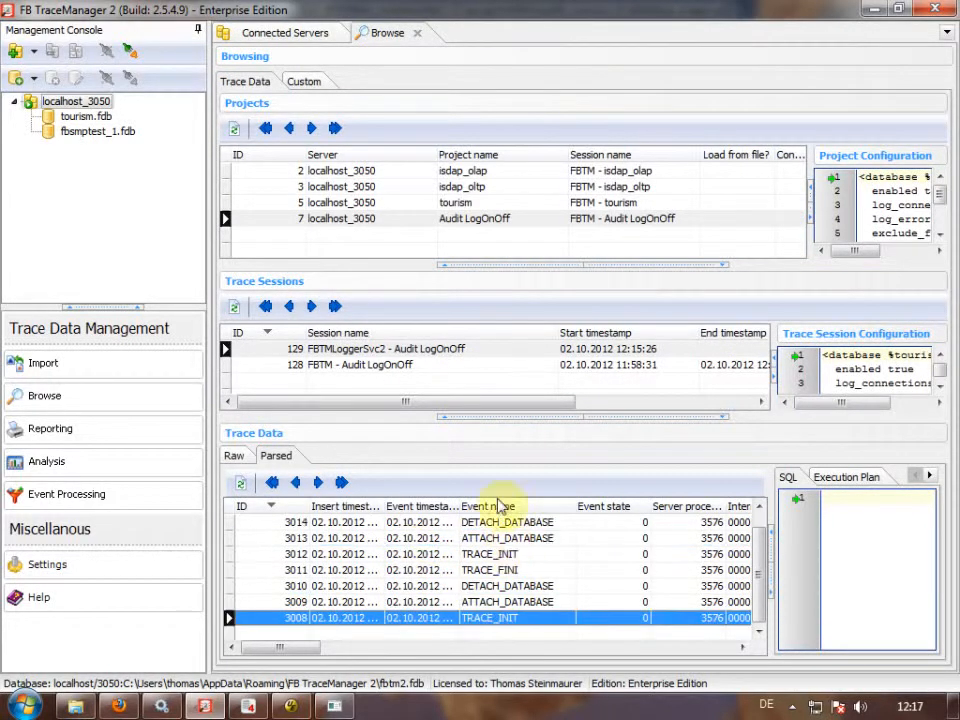
left_click(417, 32)
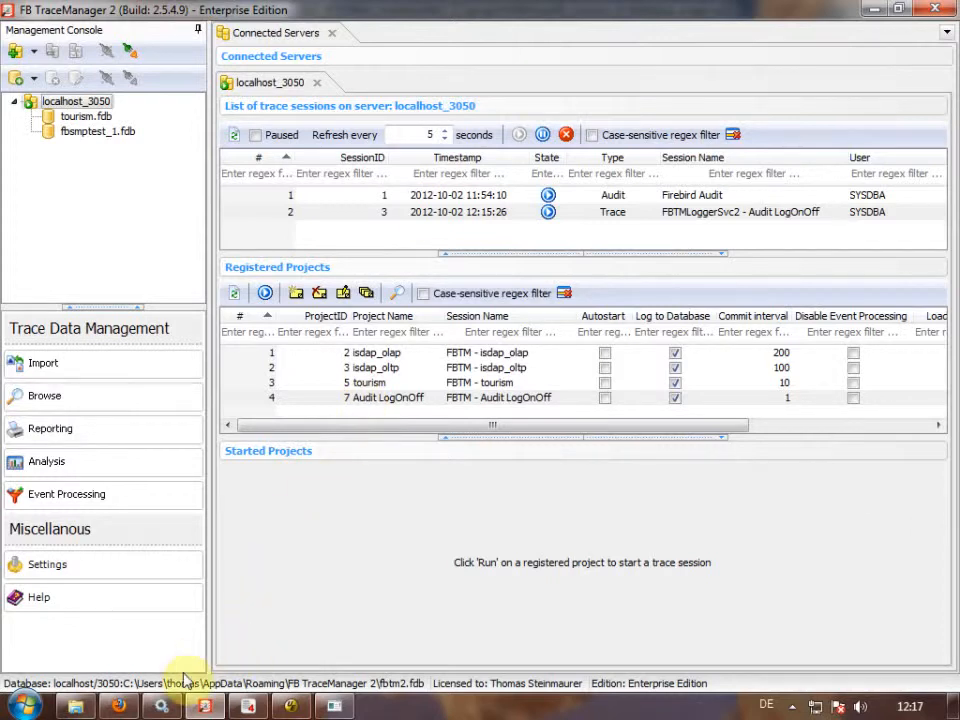
left_click(118, 706)
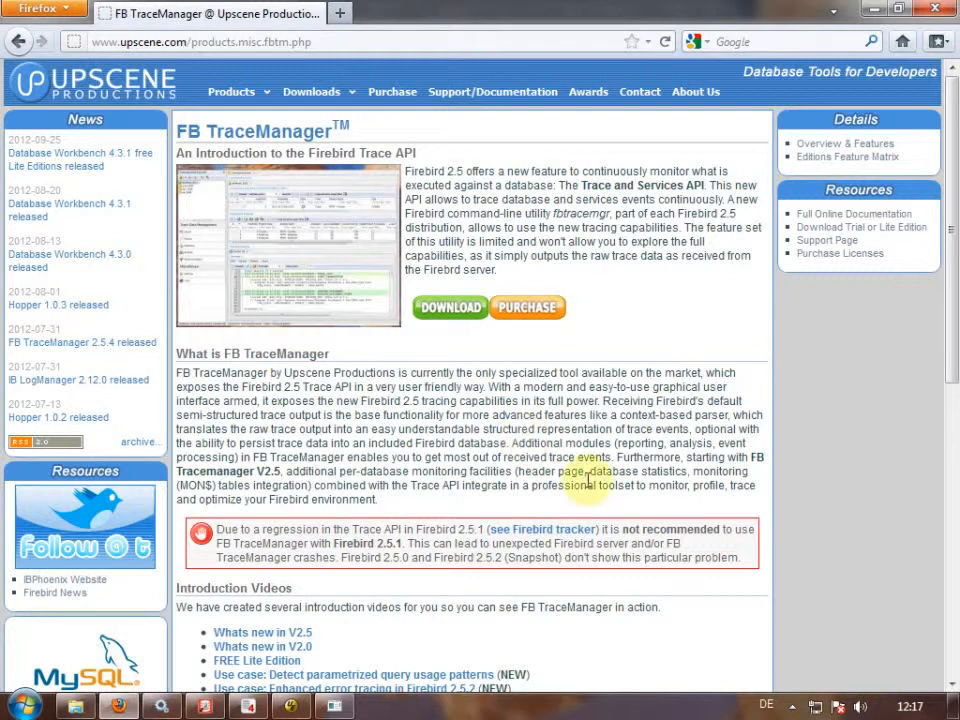
scroll(546, 443, "down", 4)
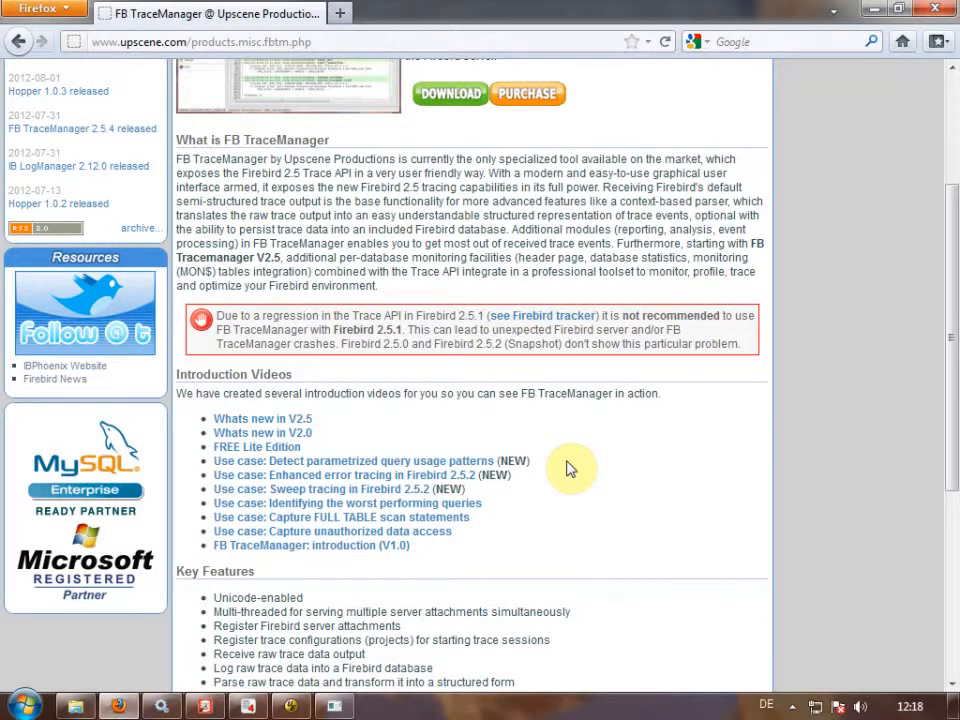
left_click(247, 706)
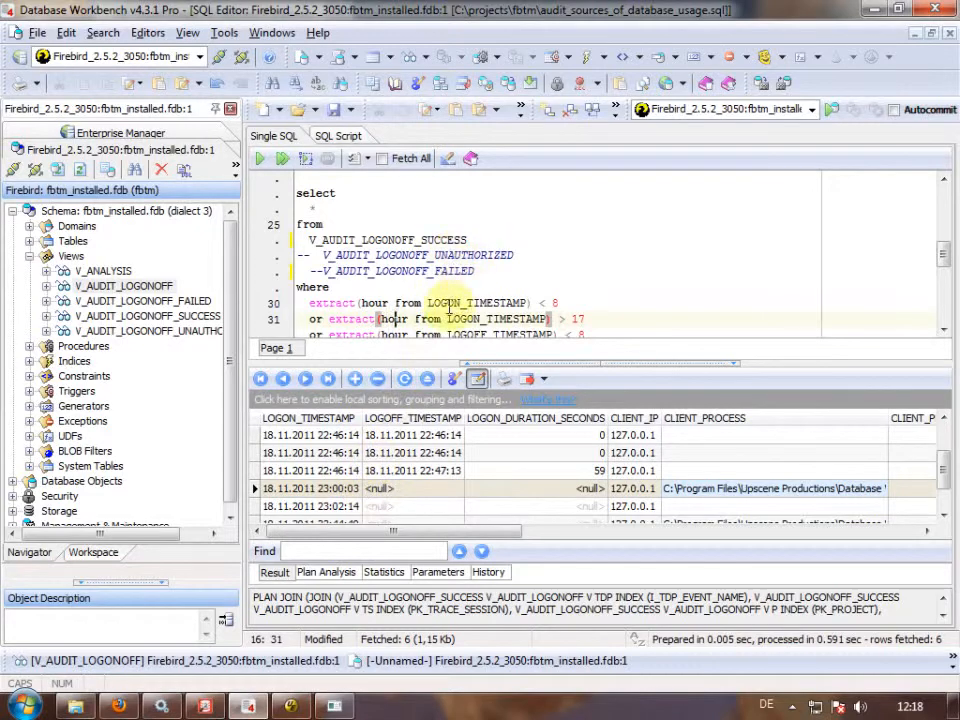
left_click(118, 706)
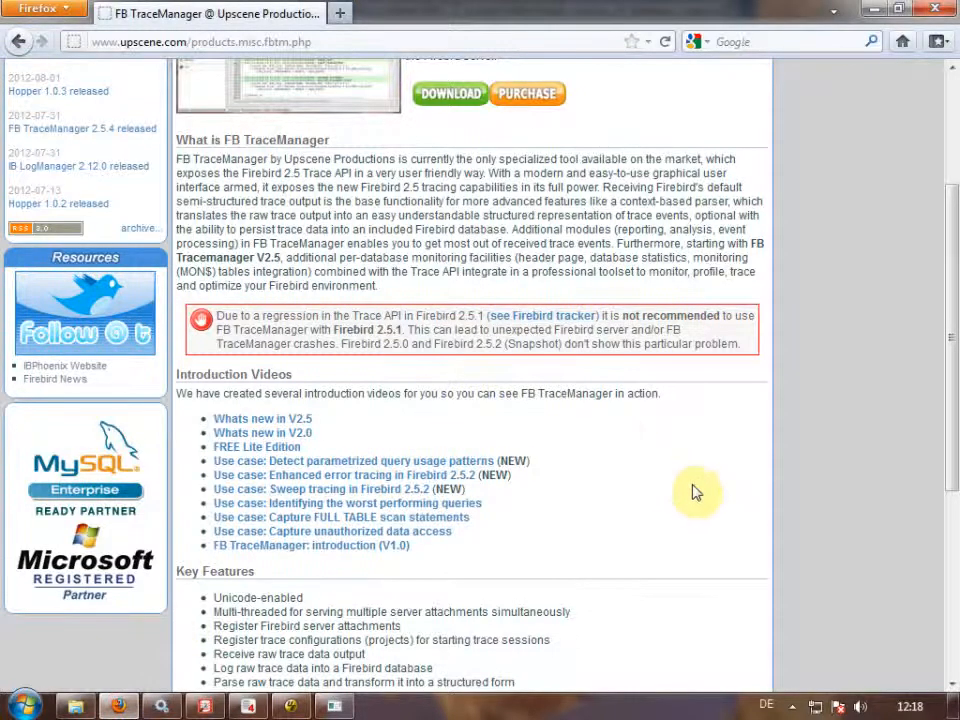
scroll(695, 492, "up", 5)
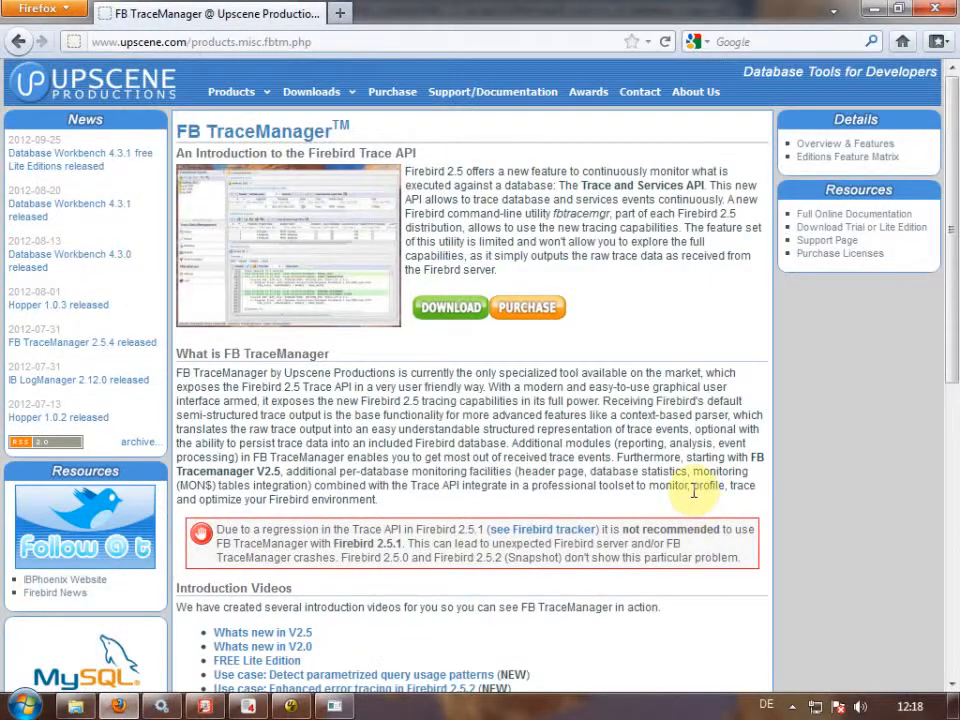